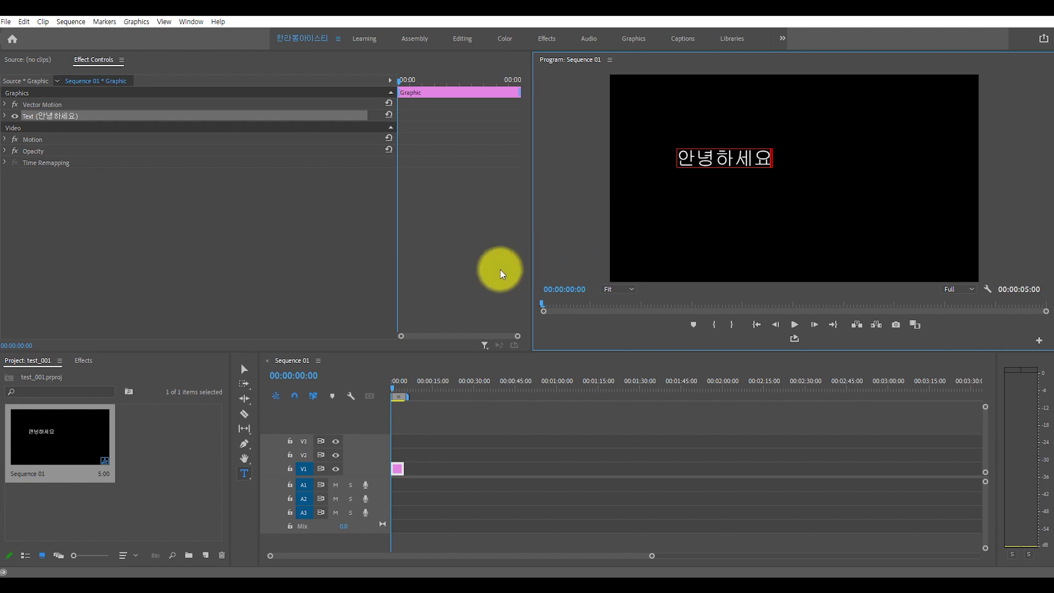
Move the 안녕하세요 title down to the lower centre of the video frame.
left_click(244, 368)
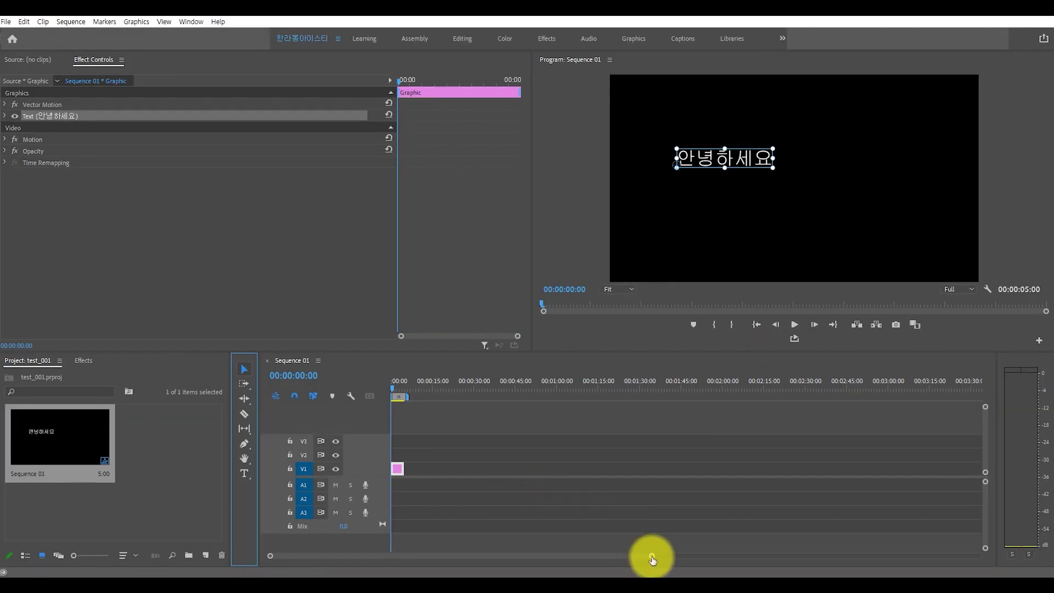
left_click_drag(652, 558, 412, 552)
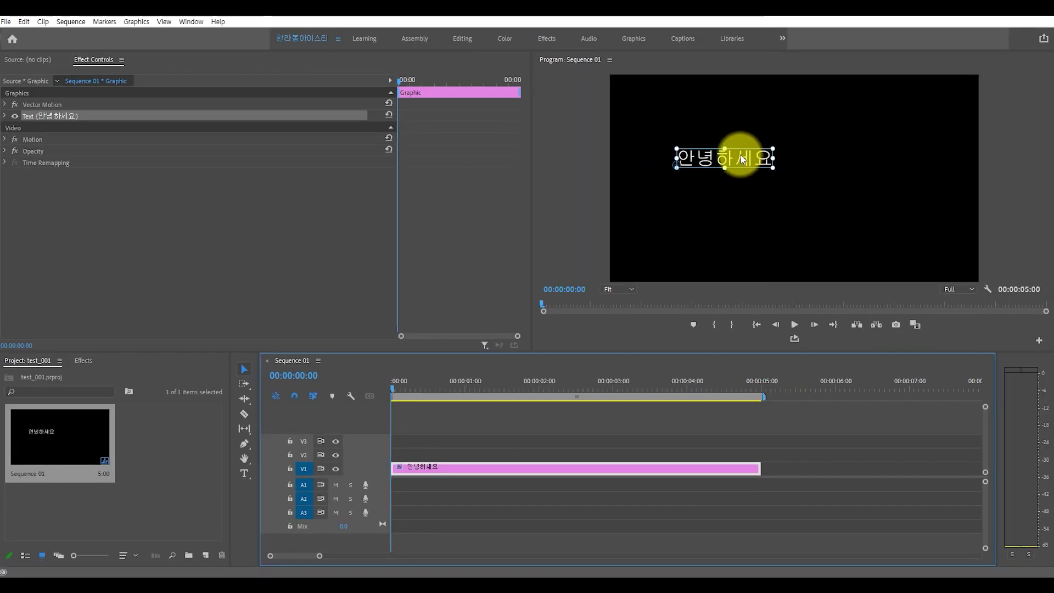
left_click_drag(740, 159, 747, 235)
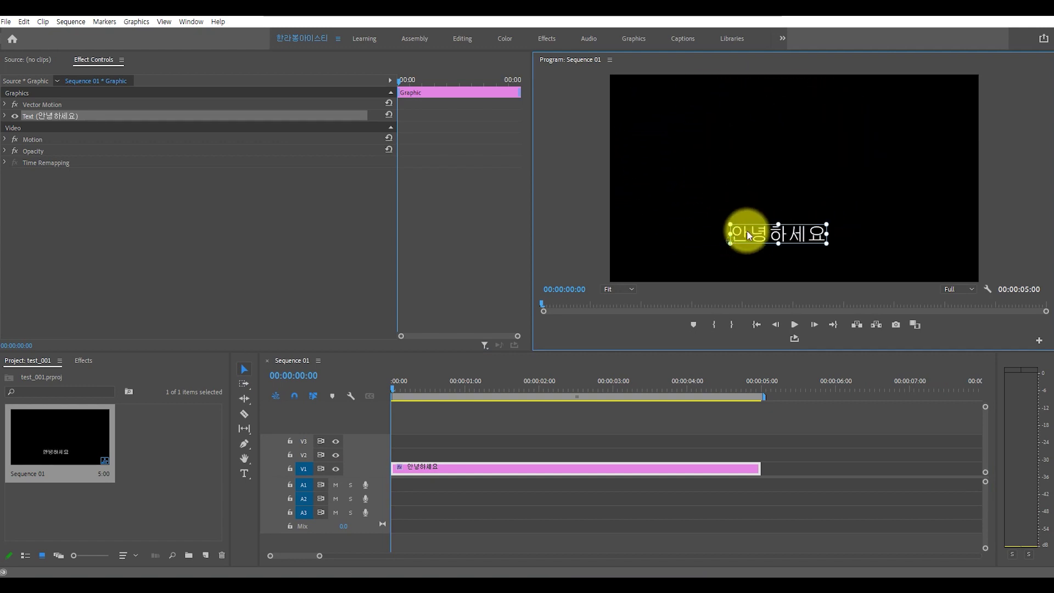
left_click_drag(792, 192, 762, 237)
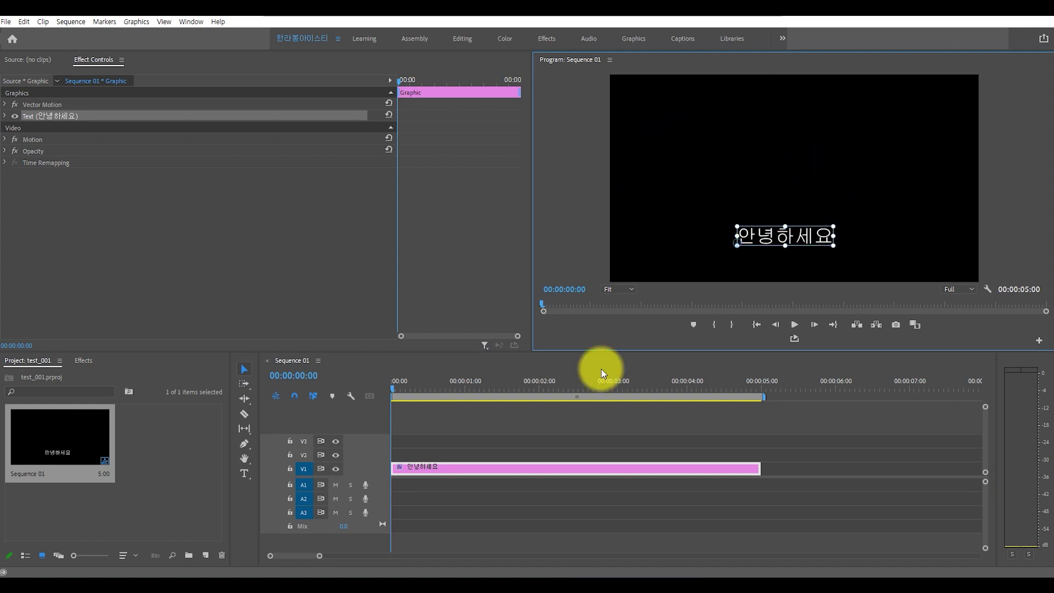
Extend the title clip's end to about 15 seconds, and trim it back to a duration of 00:00:04:28.
scroll(528, 443, "down", 6)
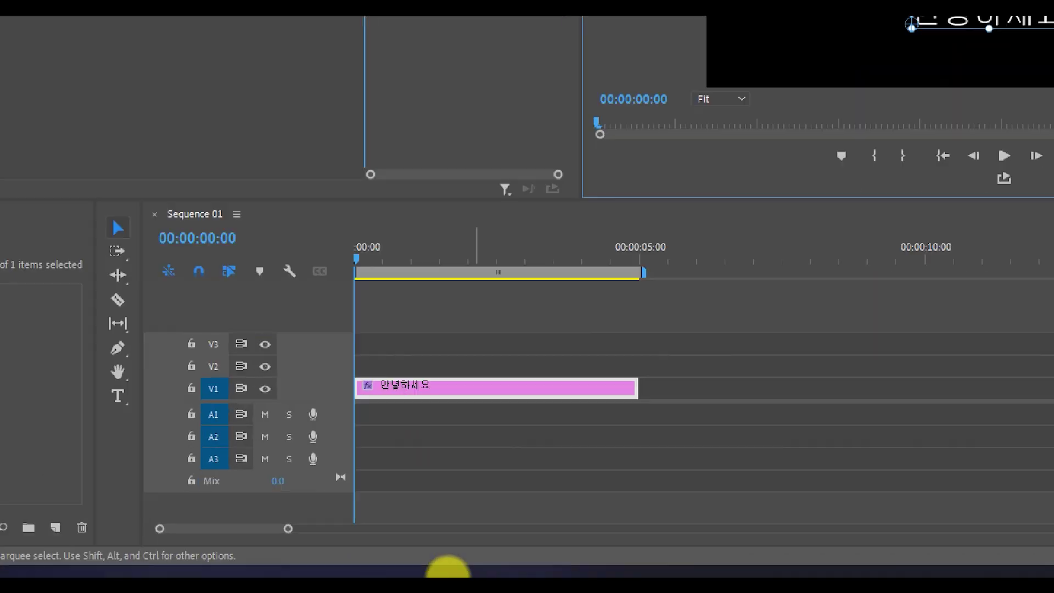
left_click(441, 589)
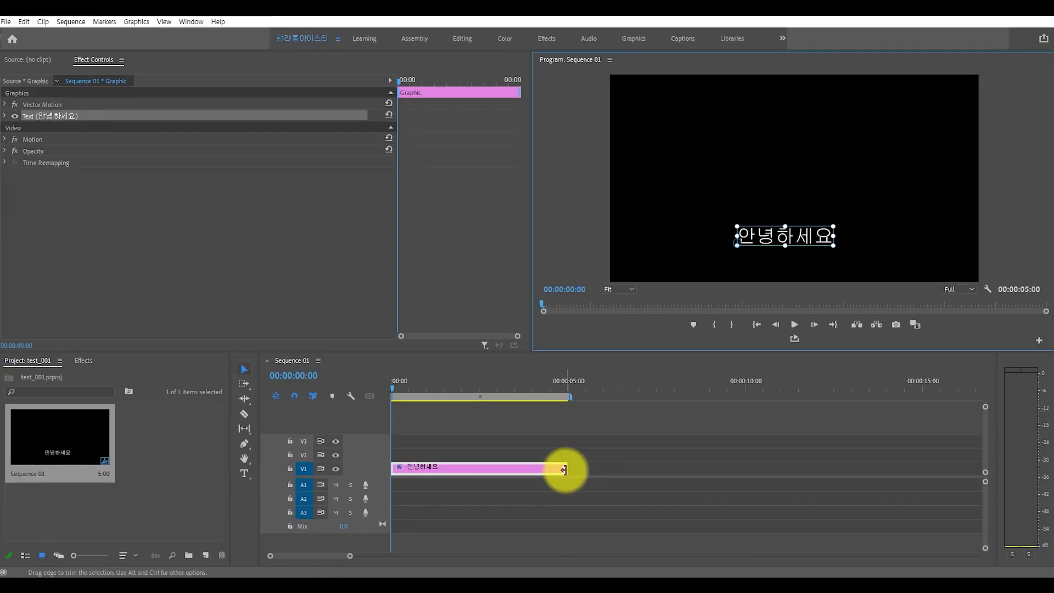
left_click_drag(564, 470, 936, 468)
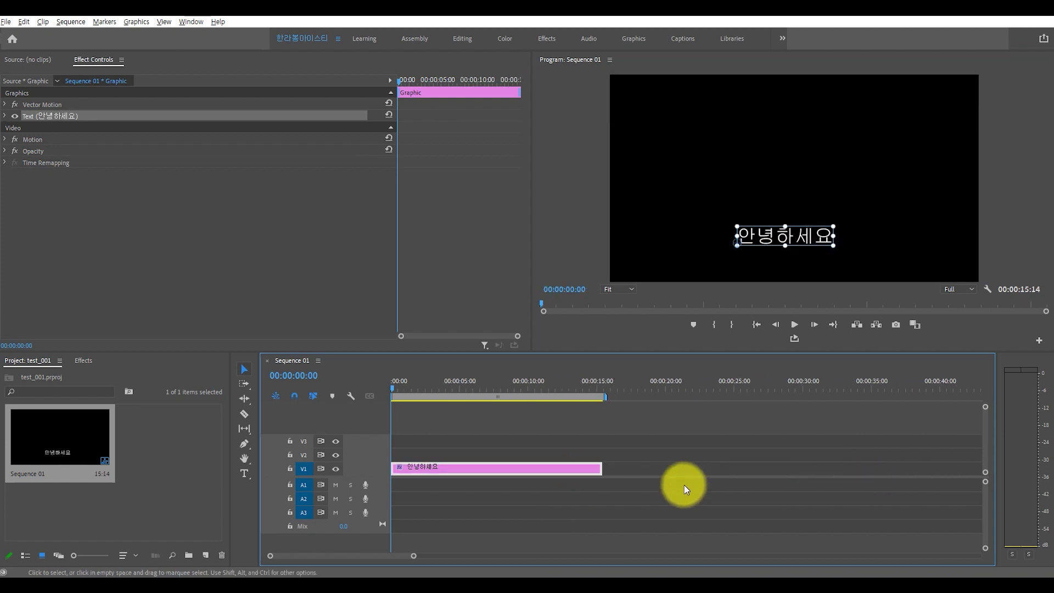
left_click_drag(602, 468, 453, 468)
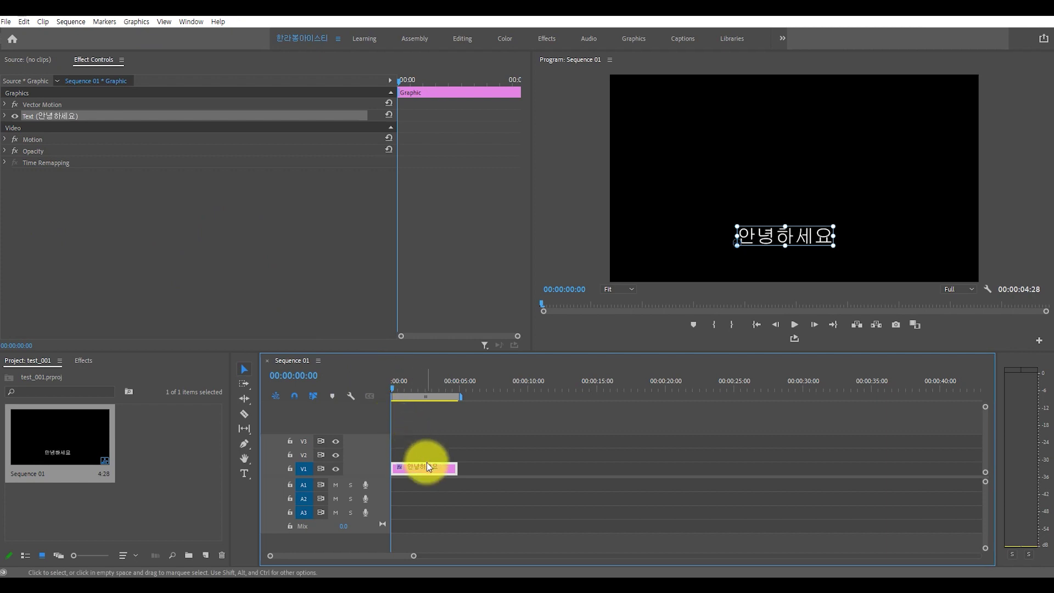
Show the Essential Graphics editing options for the selected title clip.
key("shift+7")
left_click(200, 23)
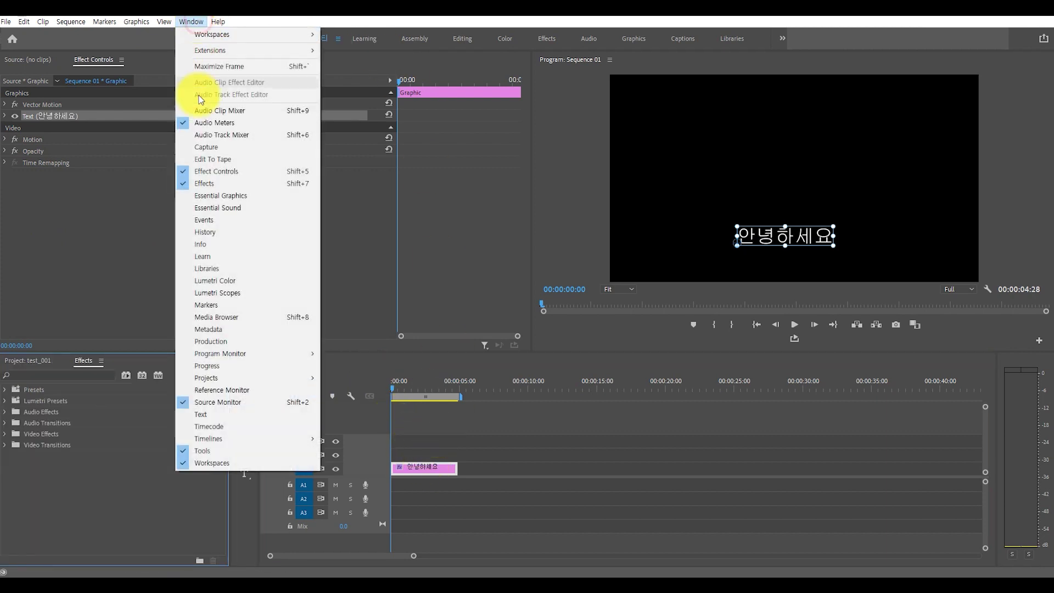
left_click(210, 198)
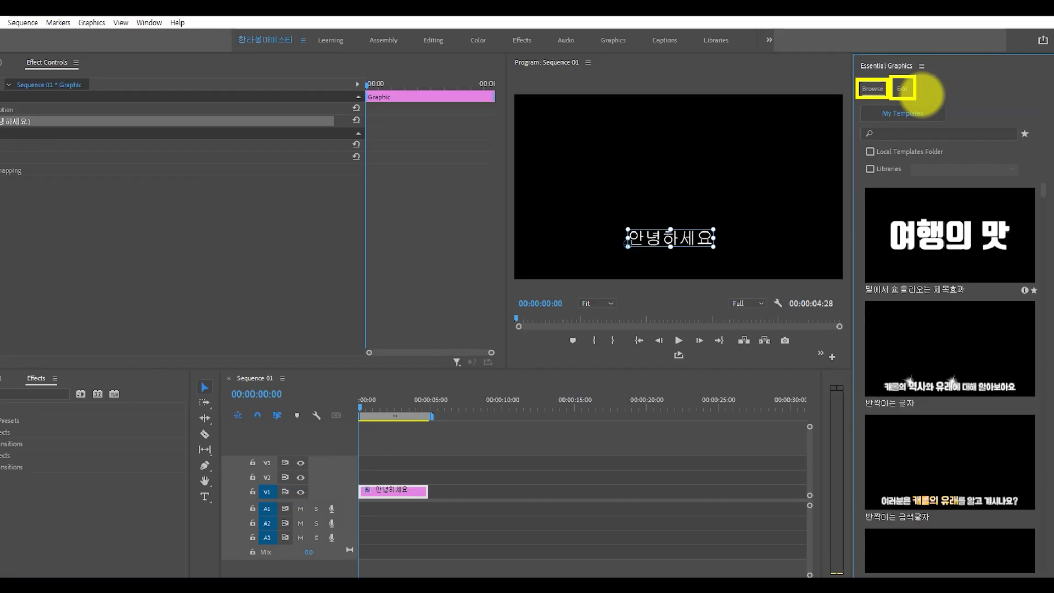
left_click(466, 249)
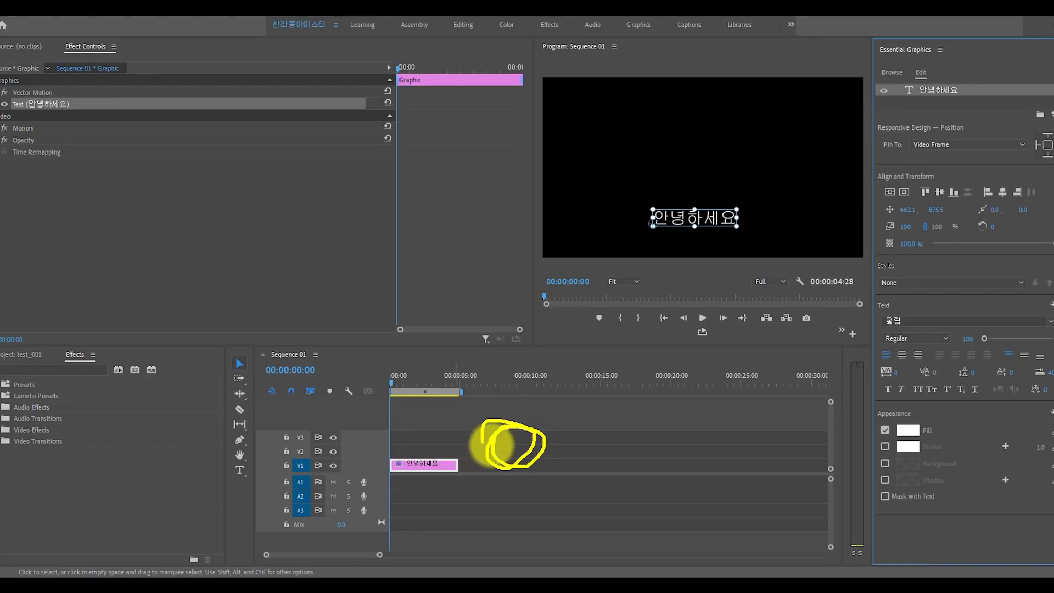
Deselect and reselect the title clip and its text layer to examine which Essential Graphics properties each offers.
left_click(480, 445)
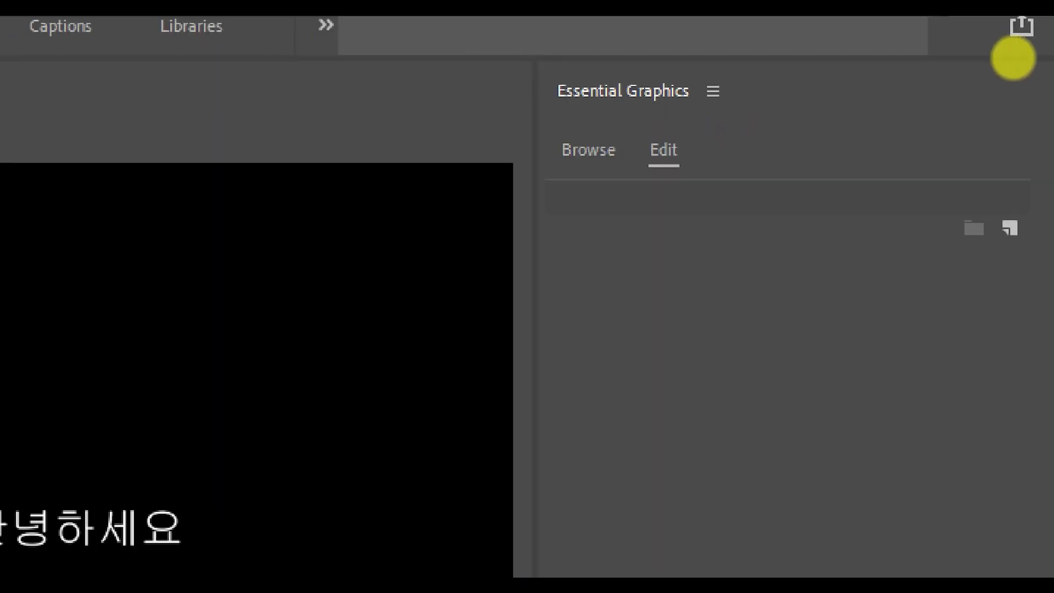
mouse_move(924, 65)
left_mouse_down()
mouse_move(899, 184)
mouse_move(926, 64)
mouse_move(884, 73)
left_mouse_up()
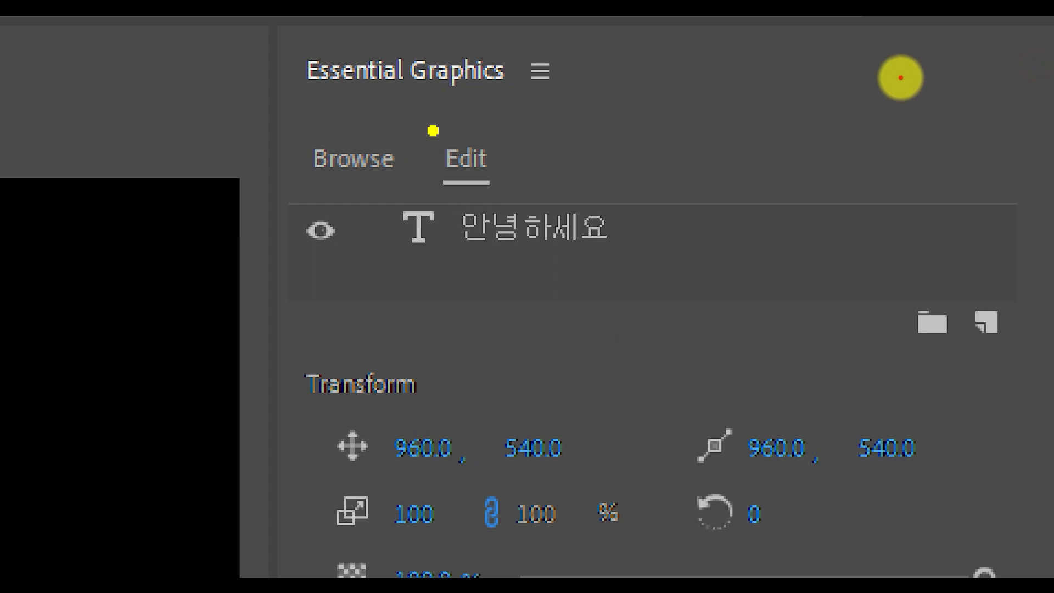
left_click_drag(428, 126, 514, 192)
left_click_drag(376, 261, 638, 258)
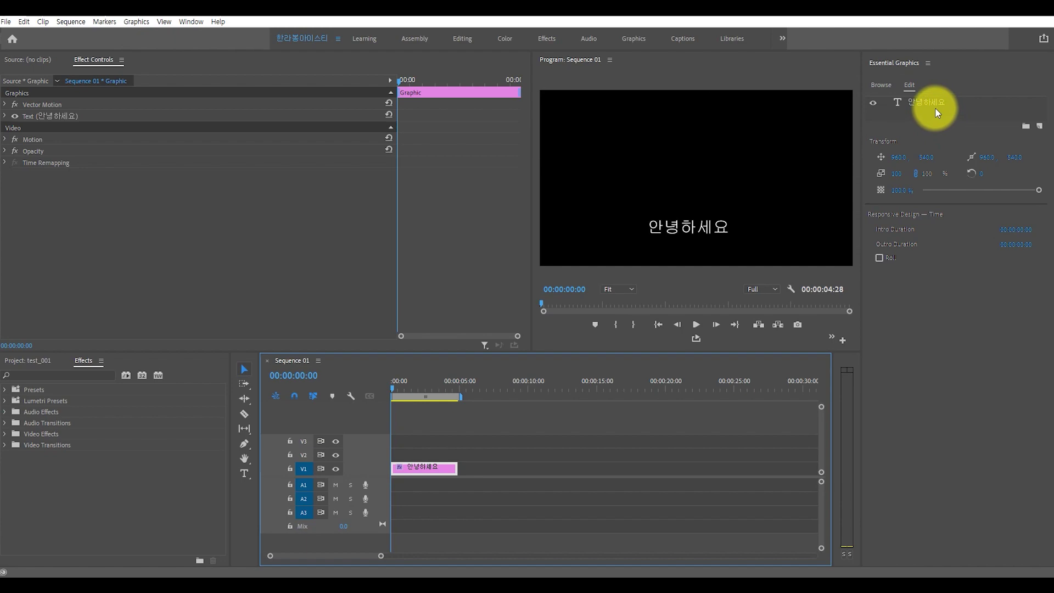
left_click(568, 246)
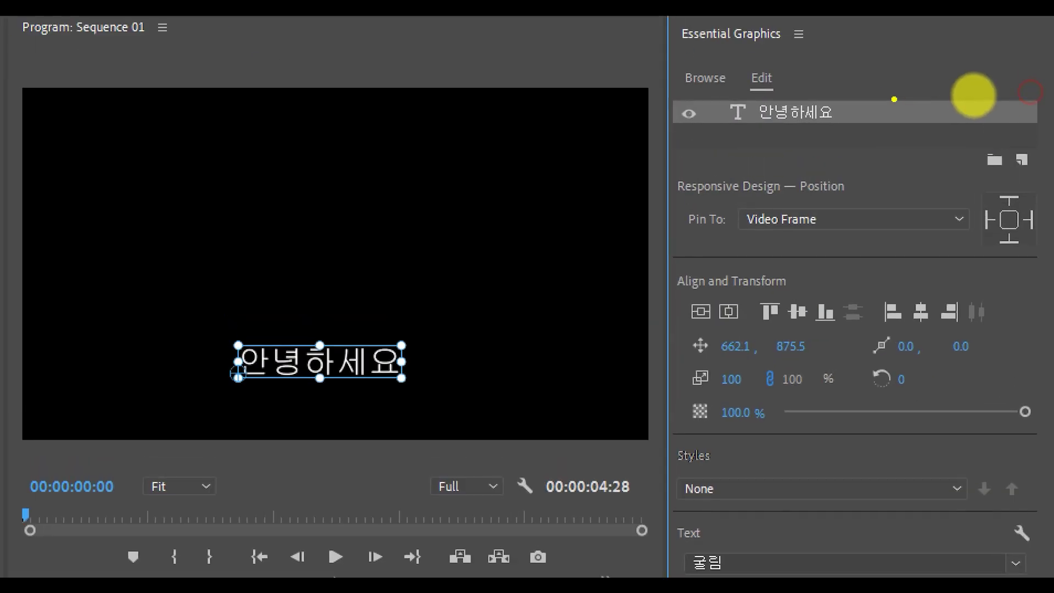
left_click_drag(958, 94, 889, 112)
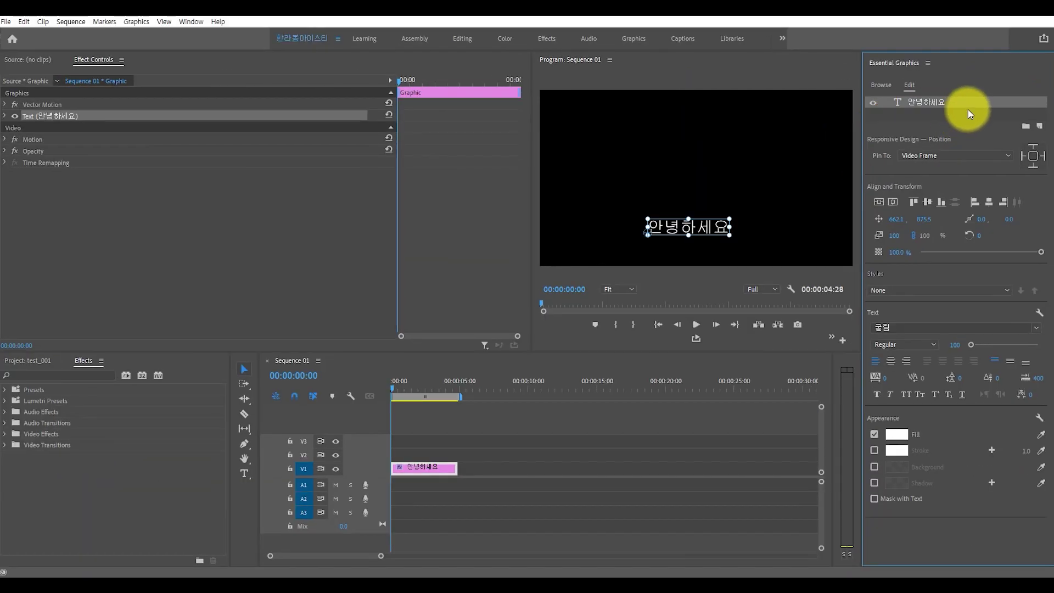
left_click(967, 111)
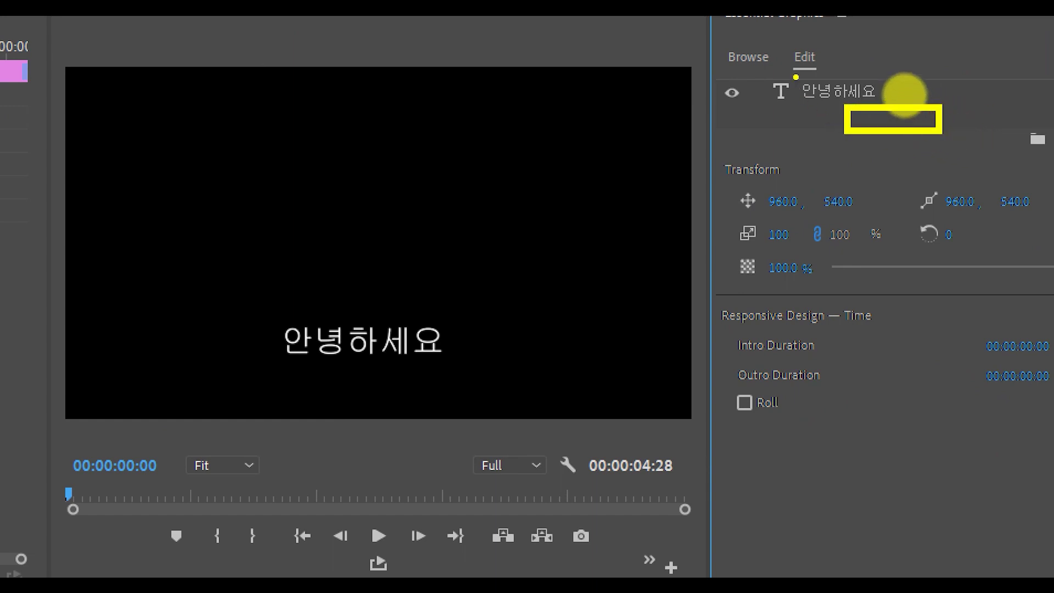
left_click(904, 94)
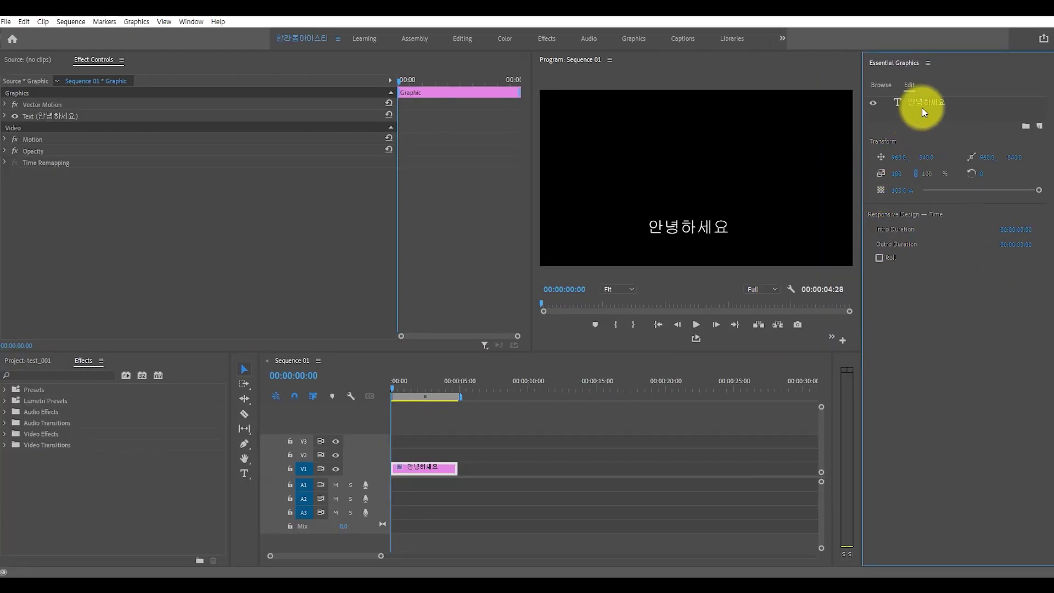
left_click(922, 110)
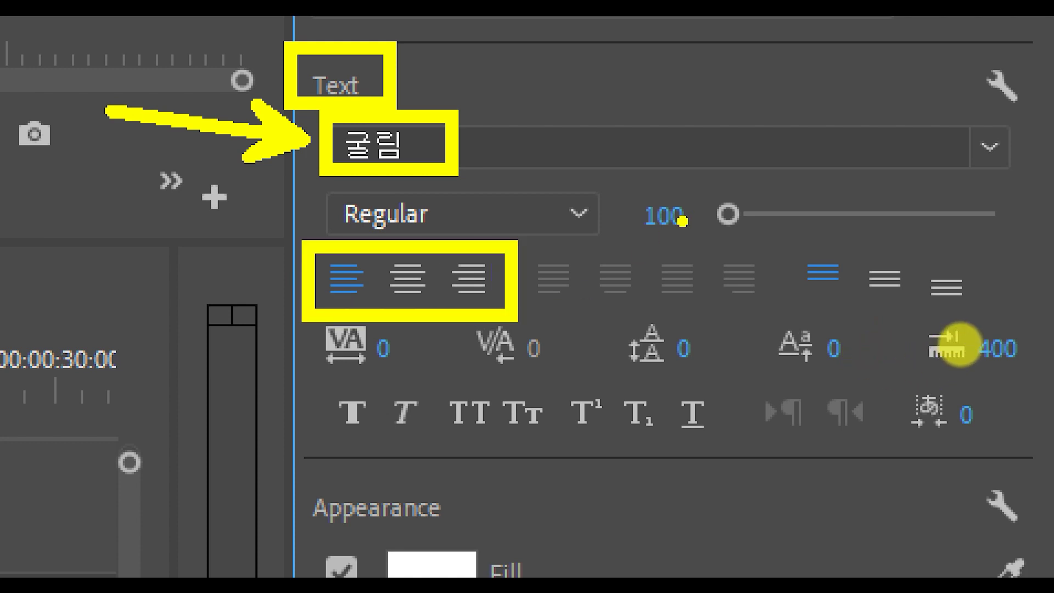
Change the title's font to Tmon몬소리 by searching the fonts for "tm".
left_click_drag(306, 393, 47, 392)
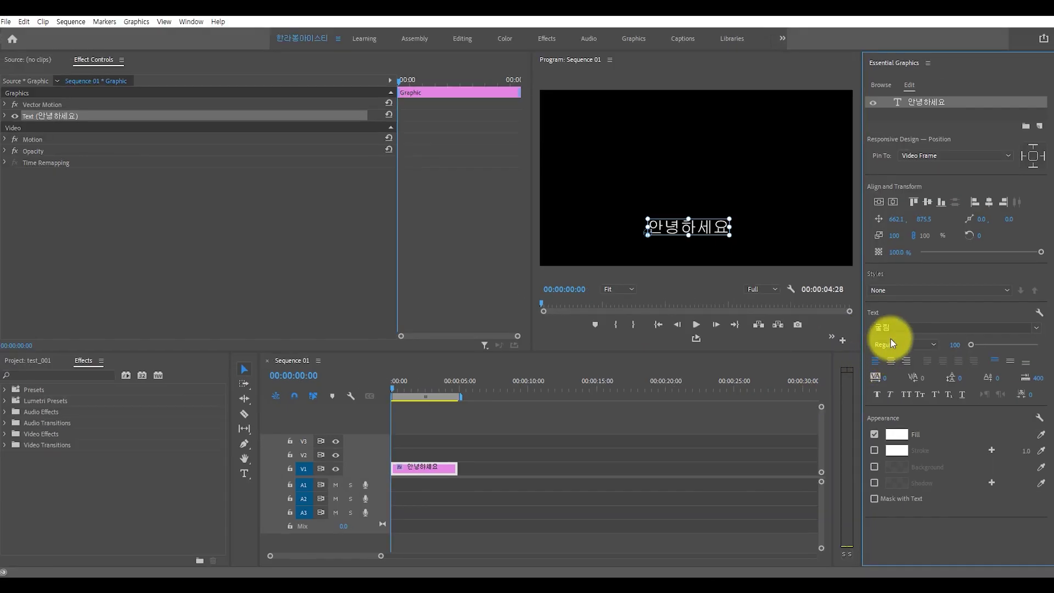
left_click(434, 148)
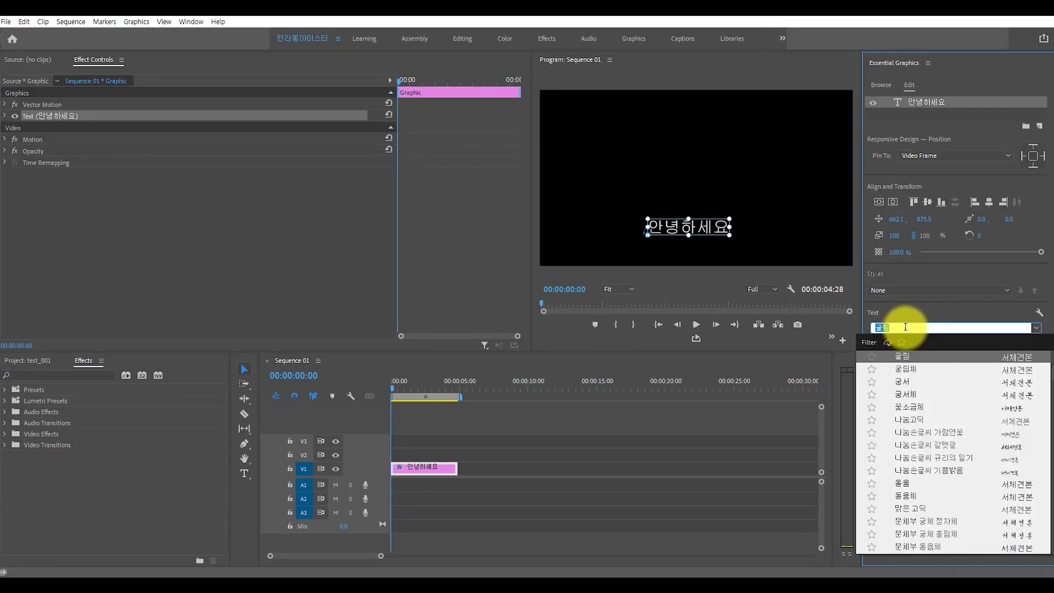
type("tm")
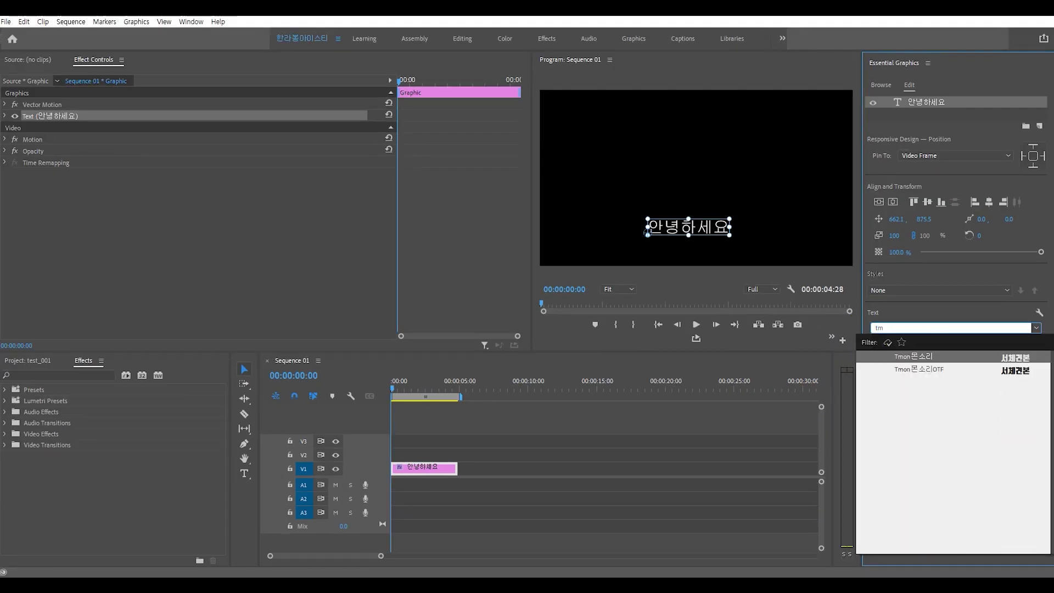
key("Return")
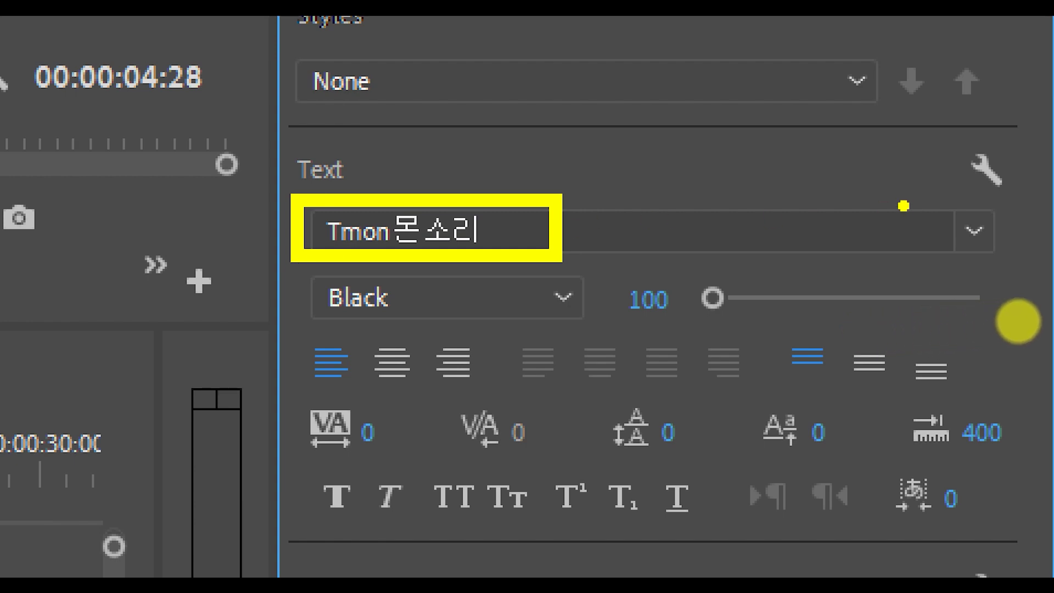
right_click(1030, 319)
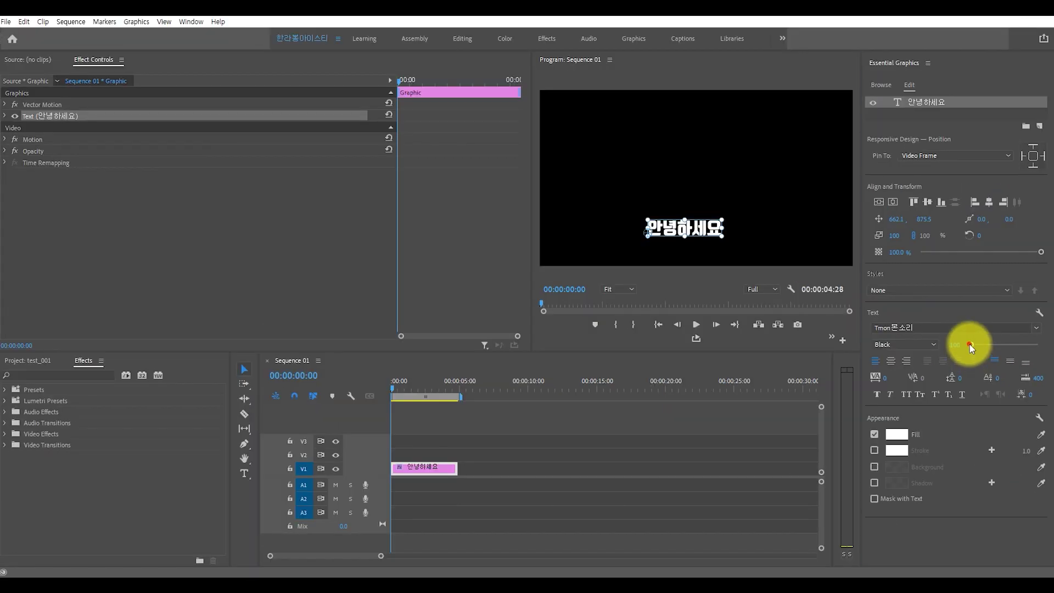
Enlarge the title's font size to 235 and centre-align the text after trying the other alignments.
left_click_drag(926, 326, 977, 344)
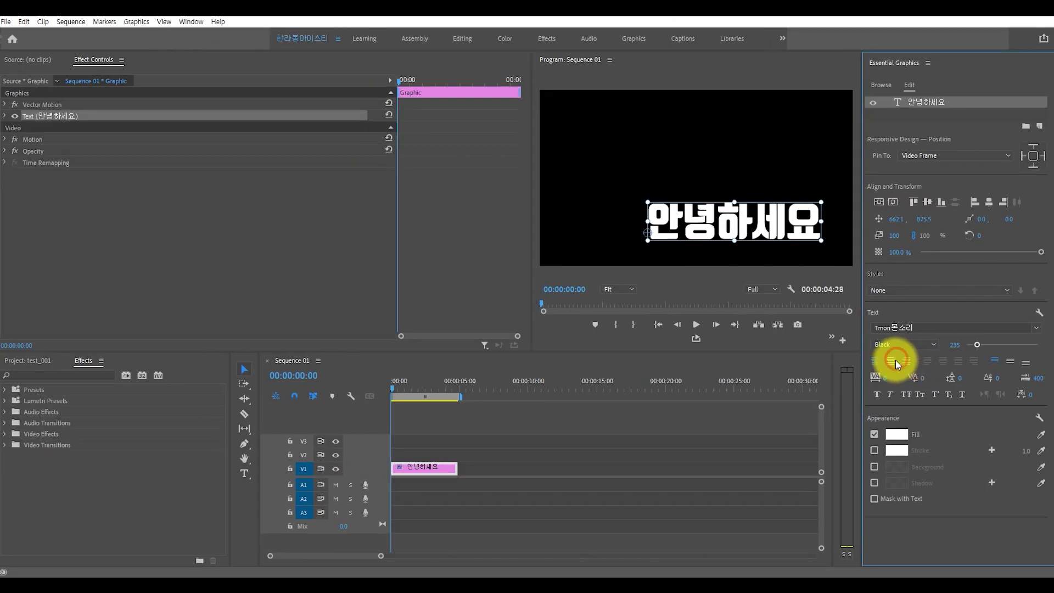
left_click(894, 362)
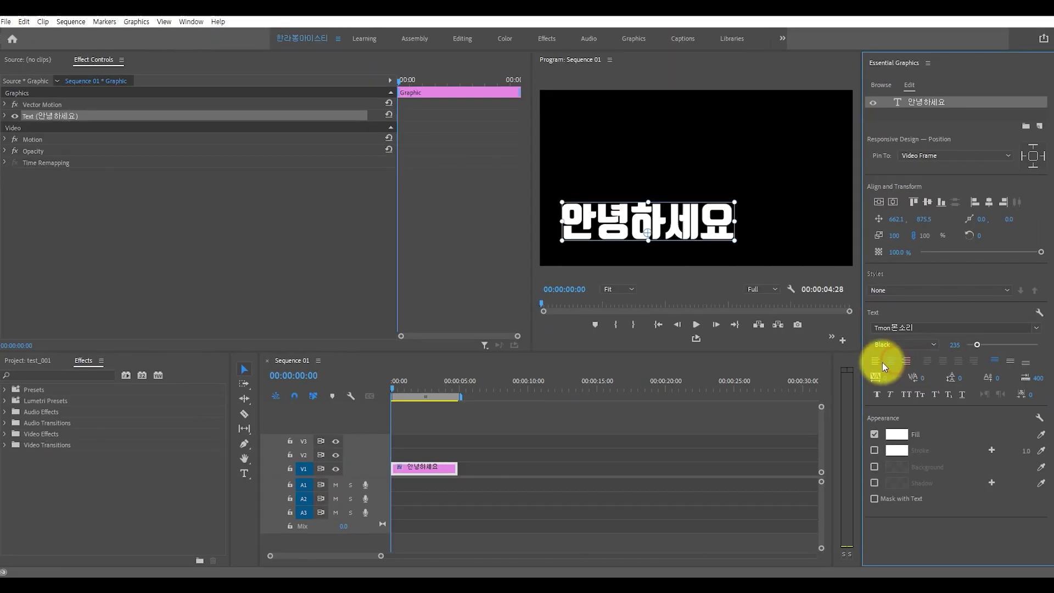
left_click(878, 361)
left_click(905, 362)
left_click(891, 361)
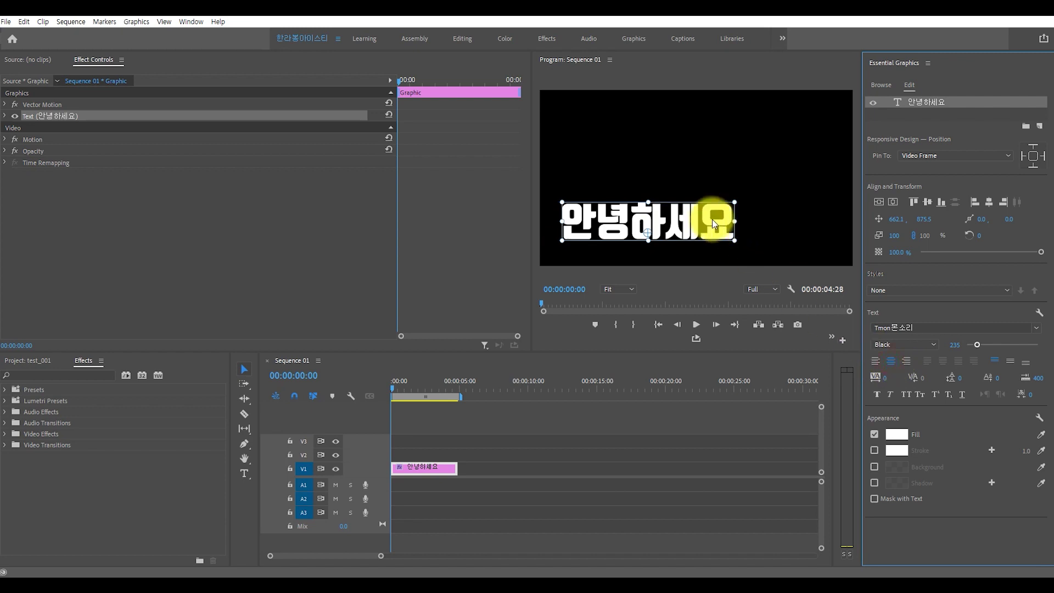
Move the centre-aligned title to the lower middle of the frame, at about 936, 909.5.
left_click_drag(702, 218, 749, 222)
left_click_drag(667, 215, 747, 224)
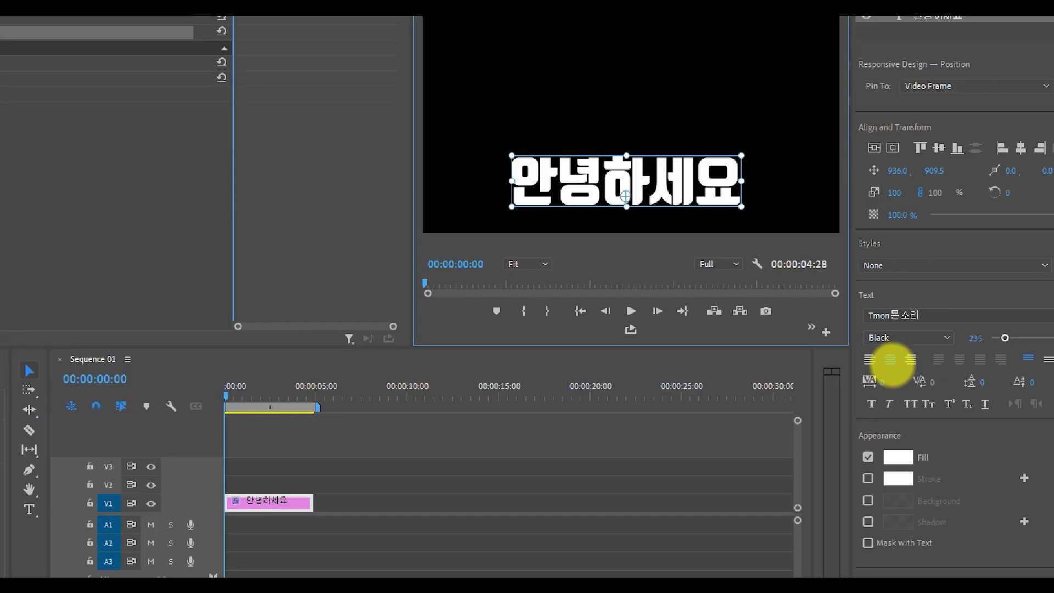
left_click(891, 359)
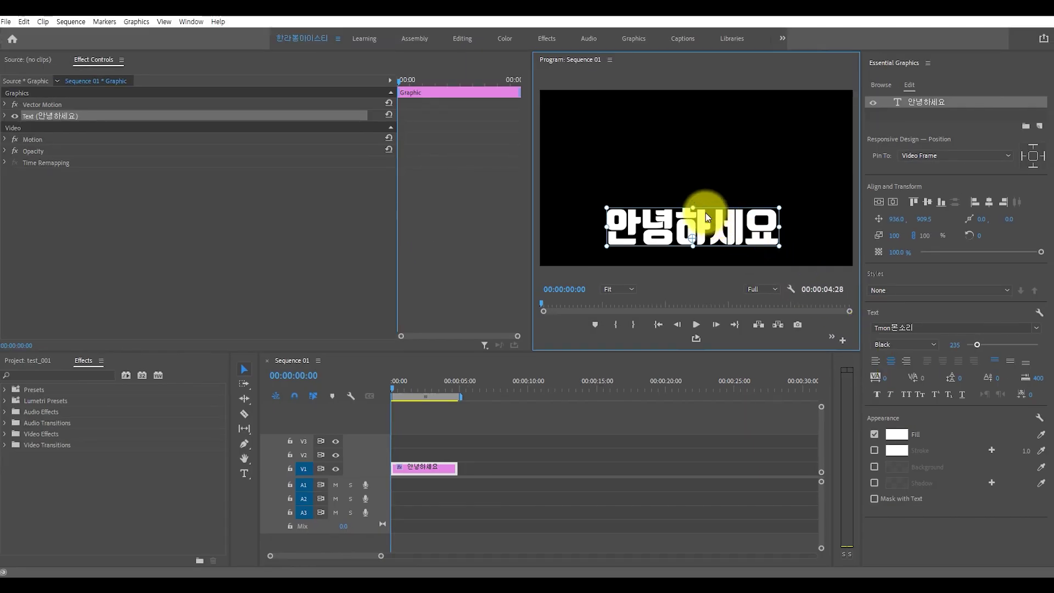
Replace the title with random letters such as "sdfsfdfs" several times to test how centre-aligned text grows.
double_click(674, 231)
type("sdfsdffssdfdsfs")
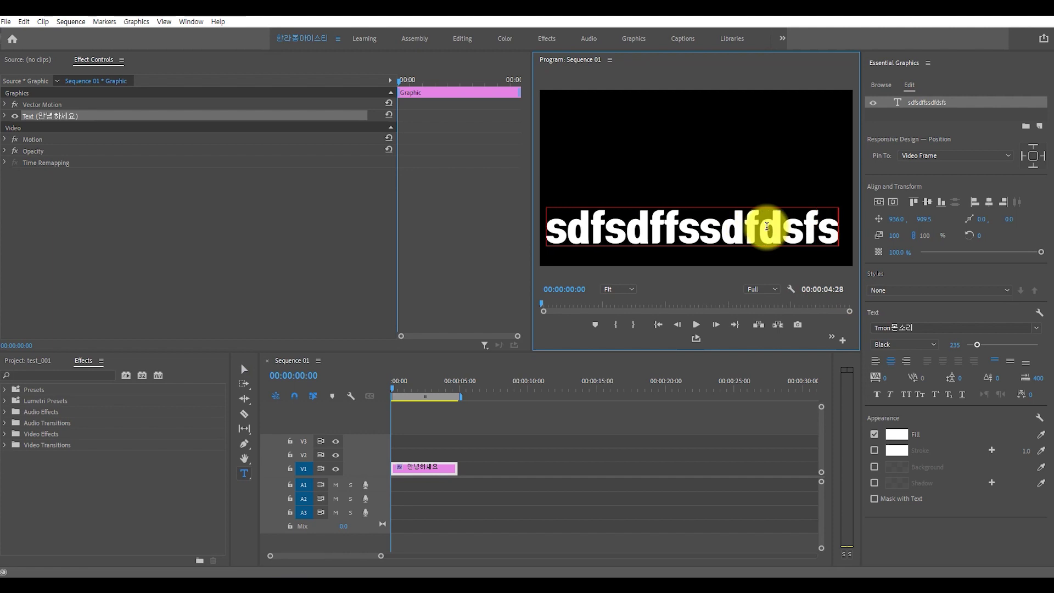
key("ctrl+a")
type("sddfsfdsf")
key("ctrl+a")
type("sdfsfdfs")
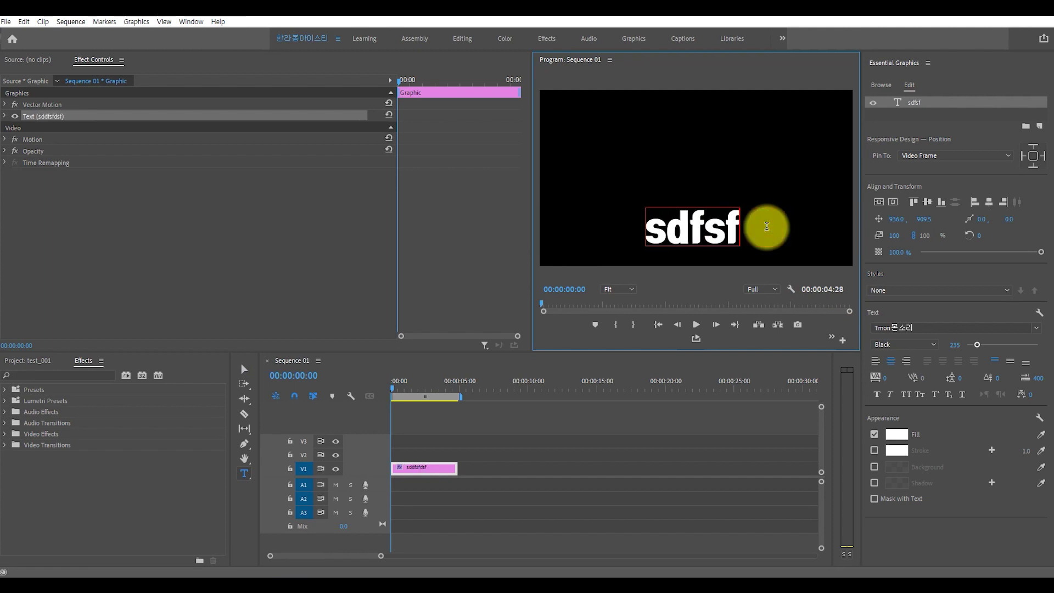
Left-align the title and append more random letters to test how the text grows.
left_click(874, 361)
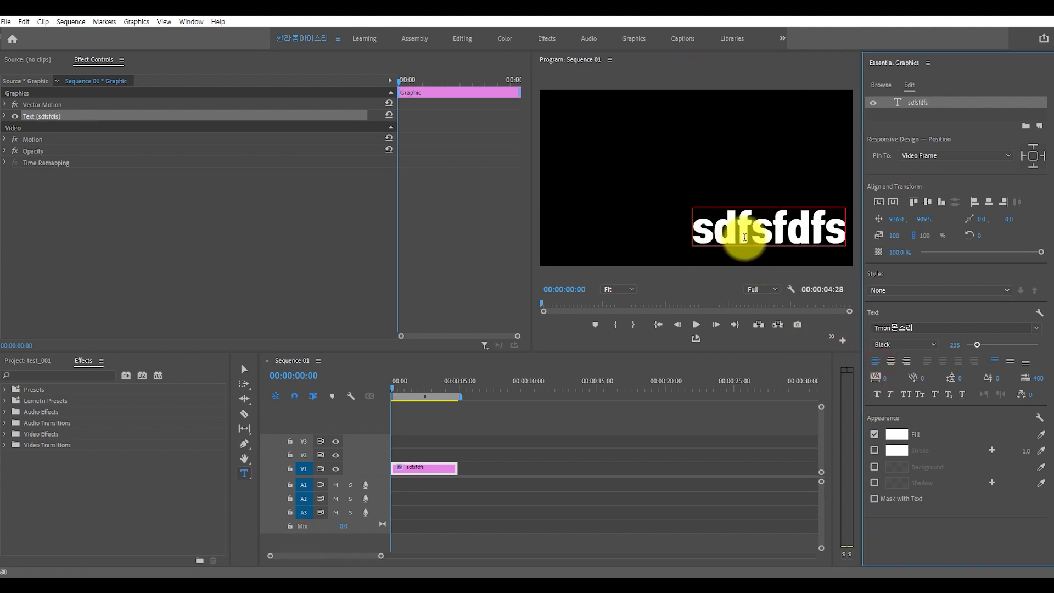
left_click(788, 239)
type("sfdfsdsfdfs")
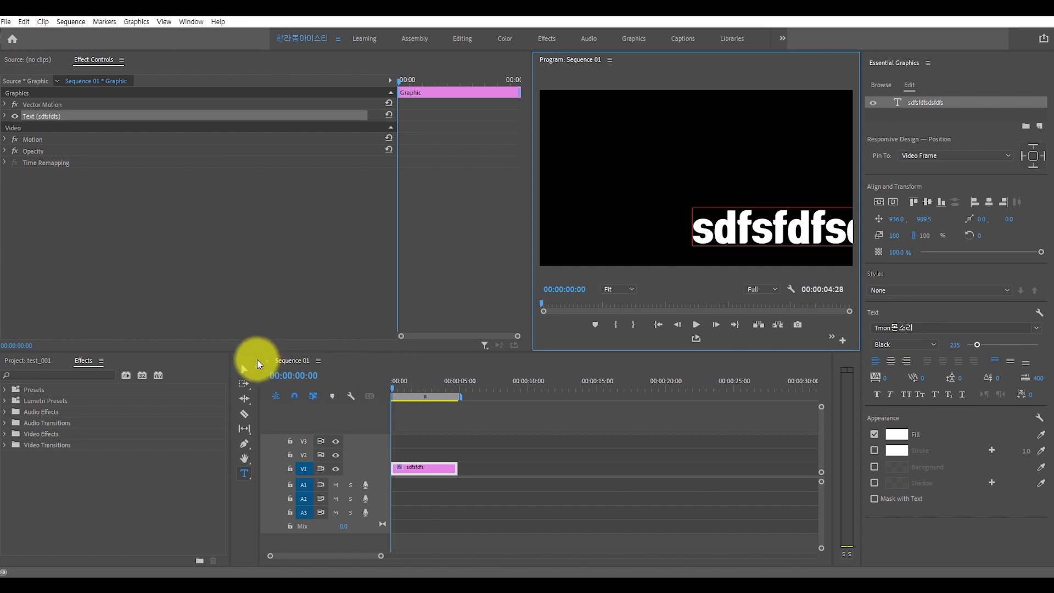
Restore the title to centre-aligned 안녕하세요 and place it near the lower middle of the frame, at about 952, 915.5.
left_click(244, 367)
left_click_drag(742, 236, 643, 232)
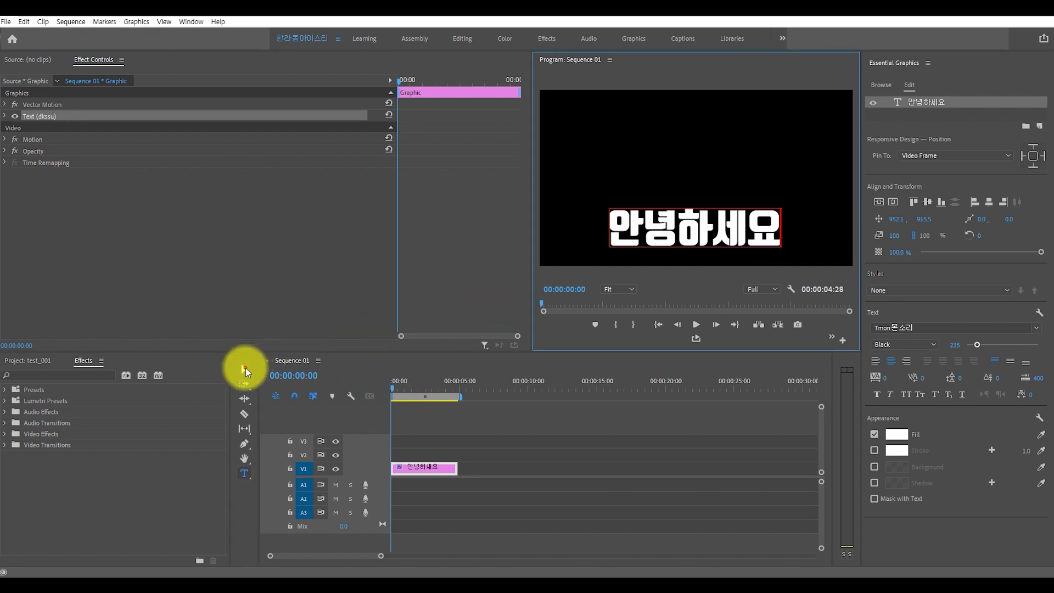
left_click(244, 368)
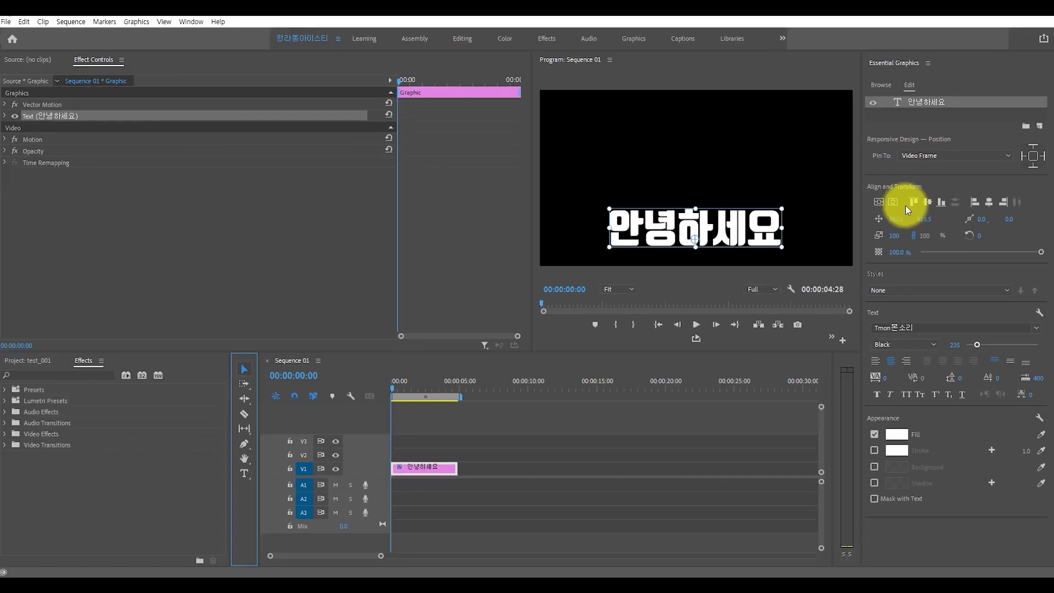
Centre the title horizontally and vertically in the video frame.
left_click(894, 203)
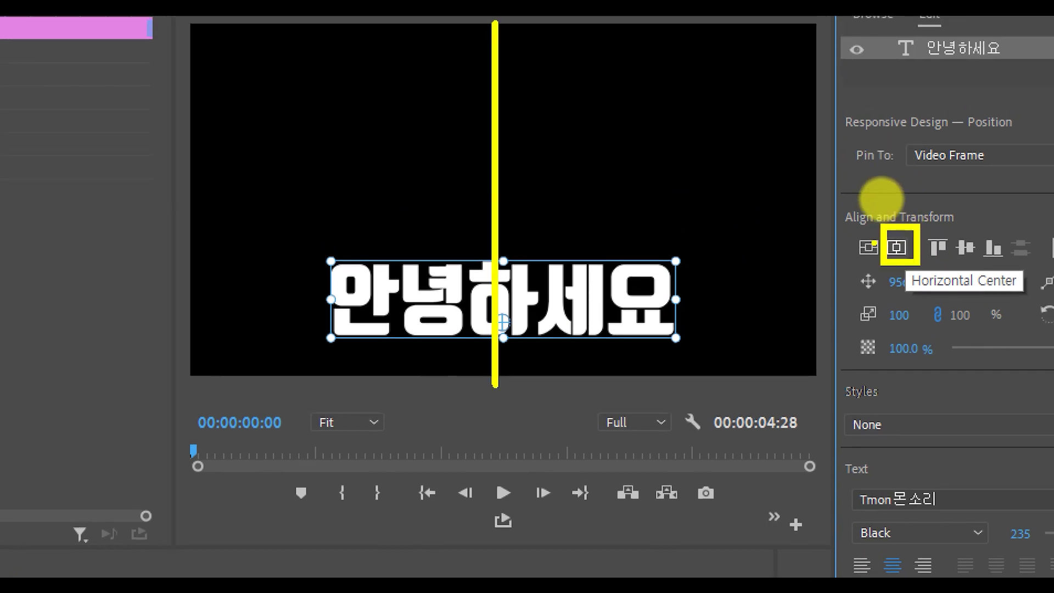
left_click_drag(867, 188, 889, 209)
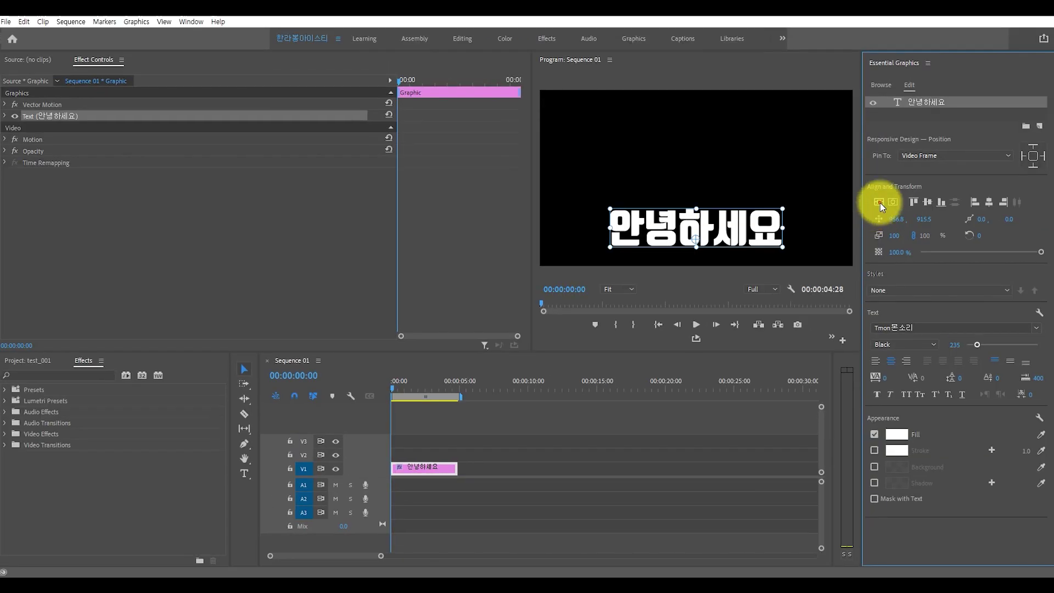
left_click(898, 247)
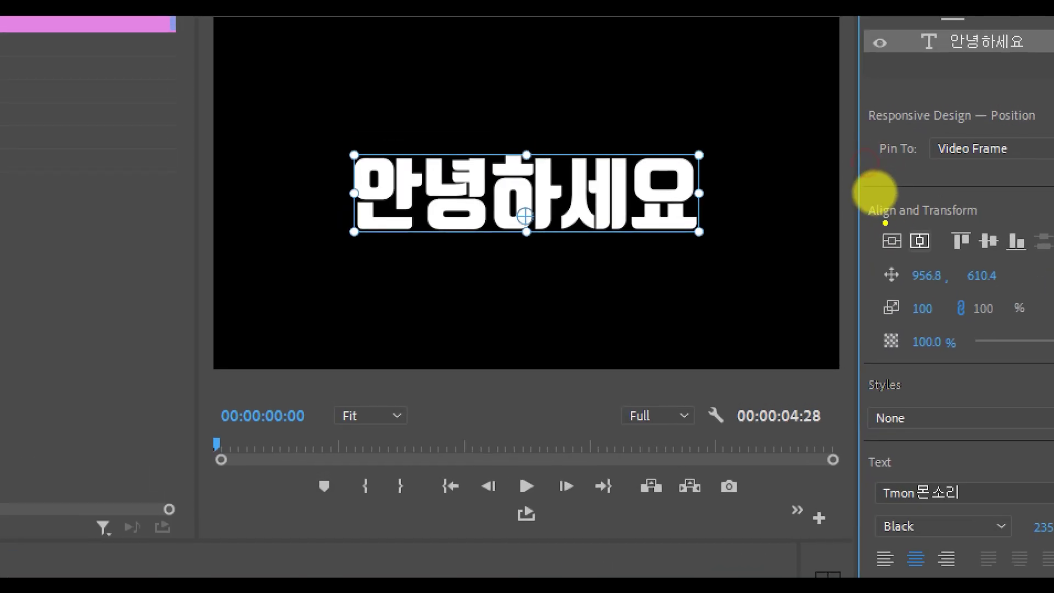
left_click_drag(870, 189, 904, 212)
left_click_drag(792, 176, 861, 201)
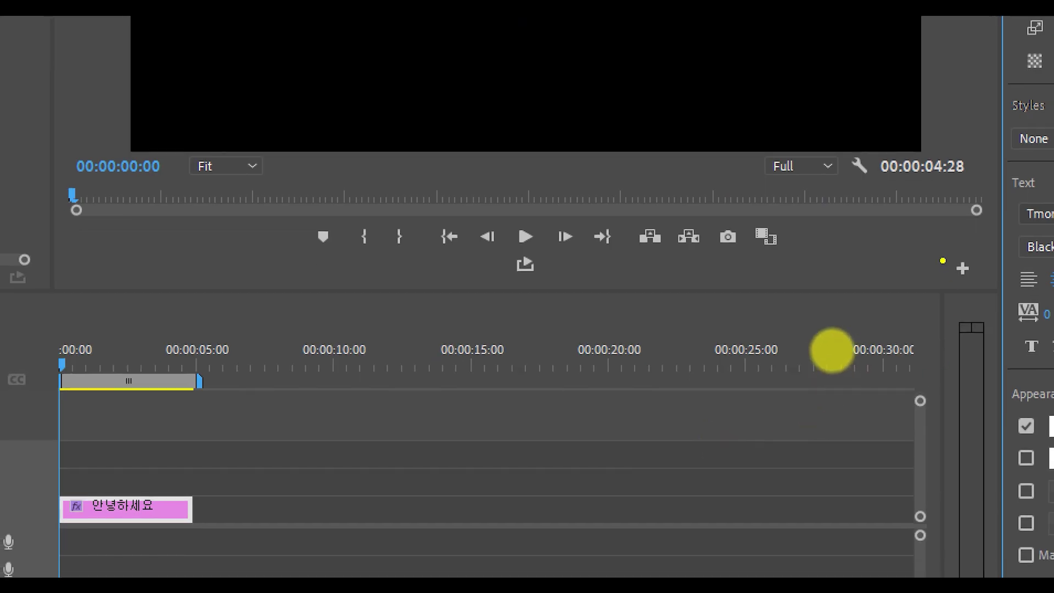
Add the Safe Margins control to the Program Monitor's button bar.
mouse_move(829, 328)
left_mouse_down()
mouse_move(858, 349)
mouse_move(793, 330)
mouse_move(748, 297)
left_mouse_up()
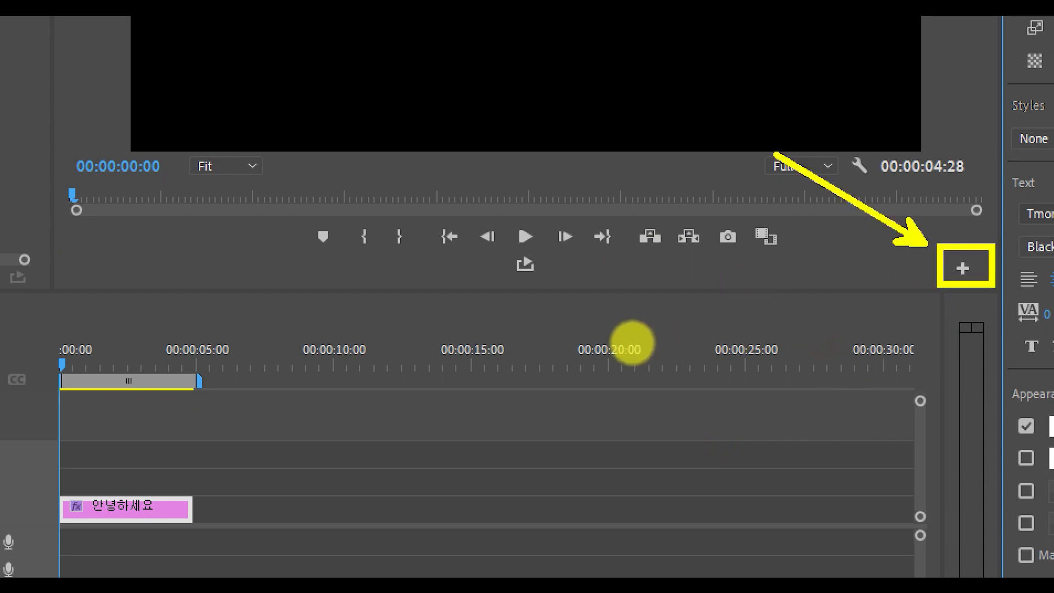
mouse_move(518, 327)
left_mouse_down()
mouse_move(764, 368)
mouse_move(818, 354)
left_mouse_up()
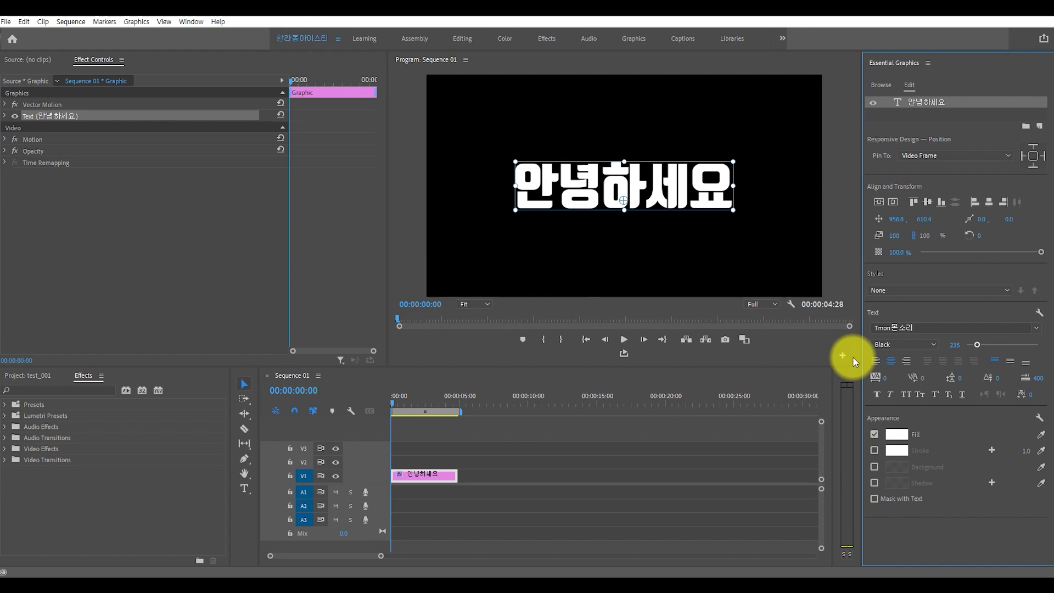
left_click(962, 267)
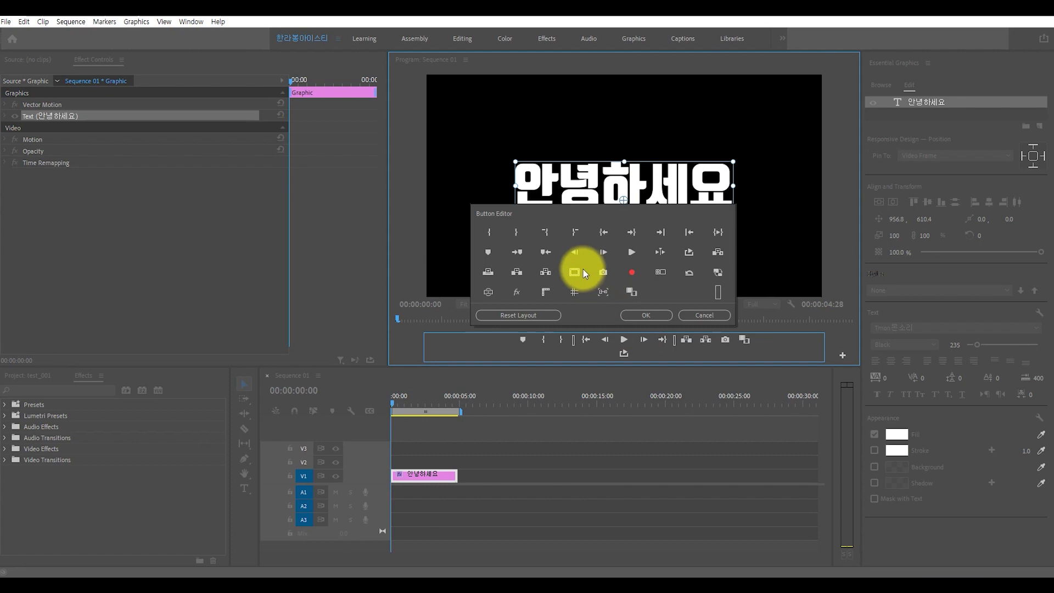
left_click_drag(583, 269, 610, 351)
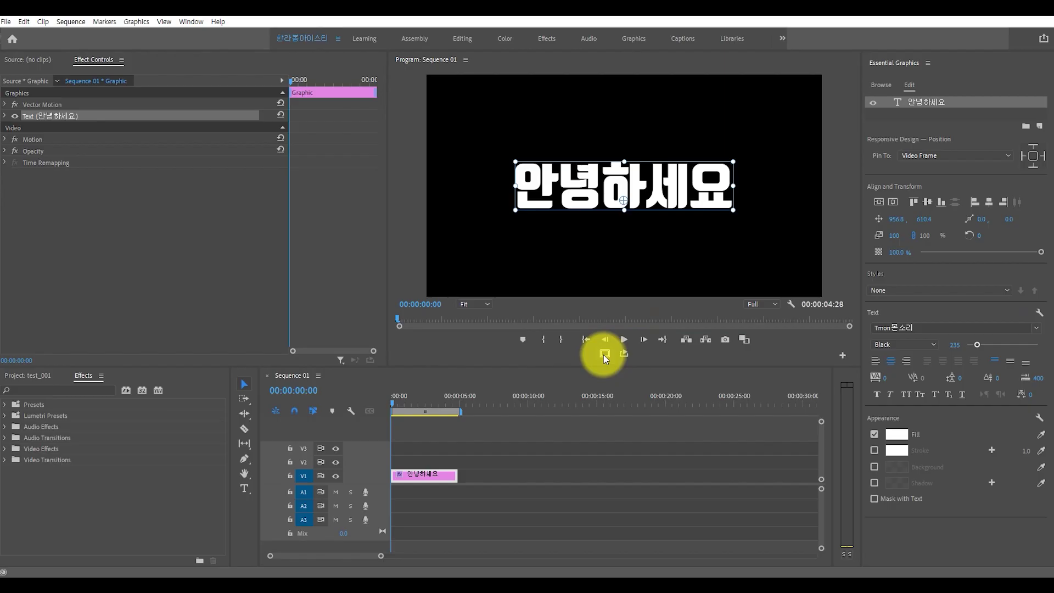
Toggle the safe margins on and off several times, leaving them displayed over the frame.
left_click(603, 355)
left_click(603, 354)
left_click(603, 354)
left_click(603, 354)
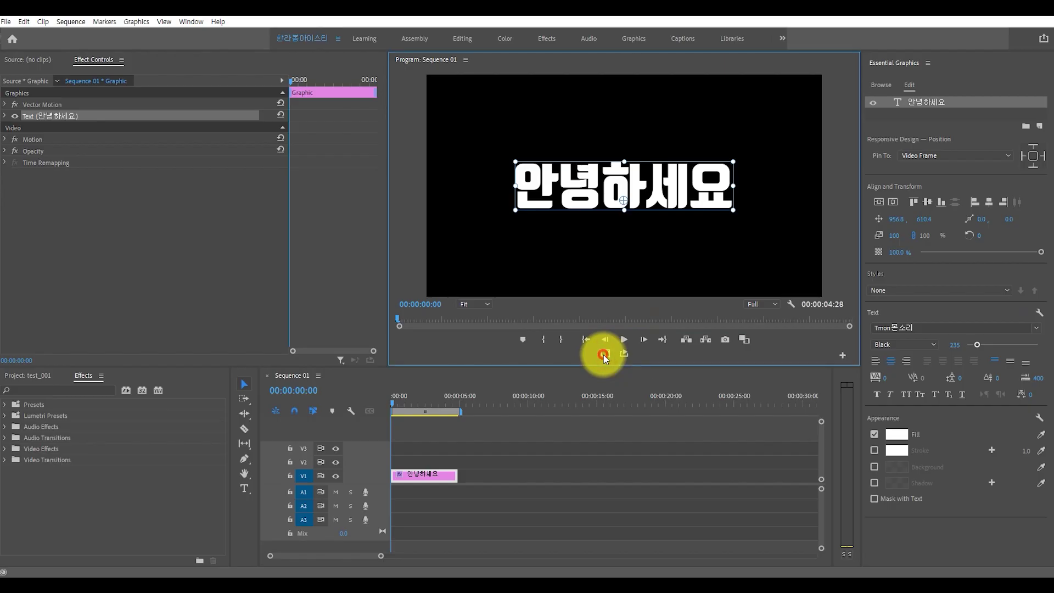
left_click(603, 354)
left_click(603, 354)
left_click(603, 354)
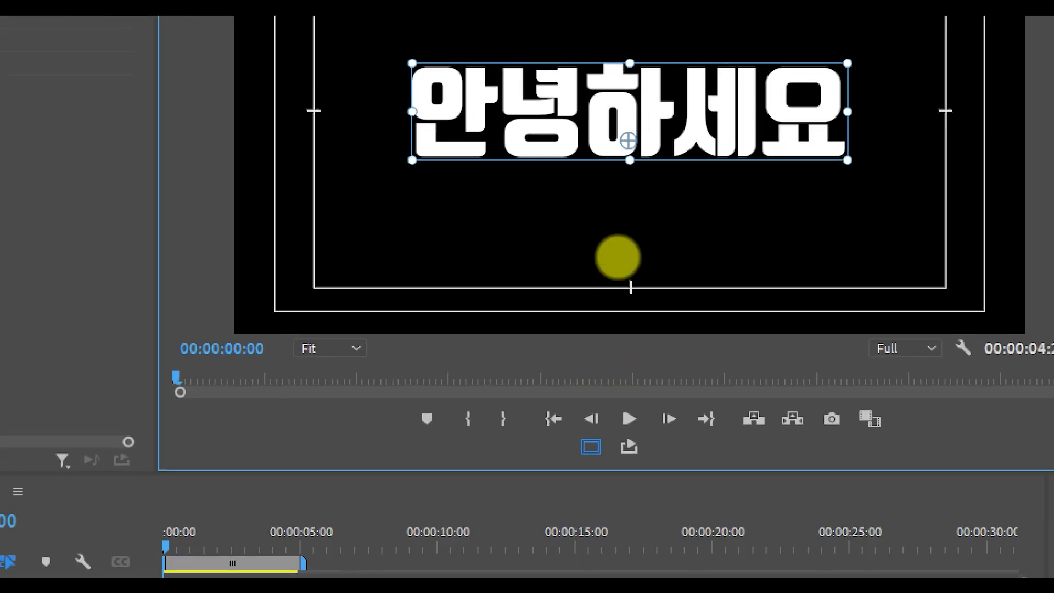
Move the title slightly down from the frame's centre within the safe margins.
left_click_drag(669, 191, 678, 210)
key("ctrl+1")
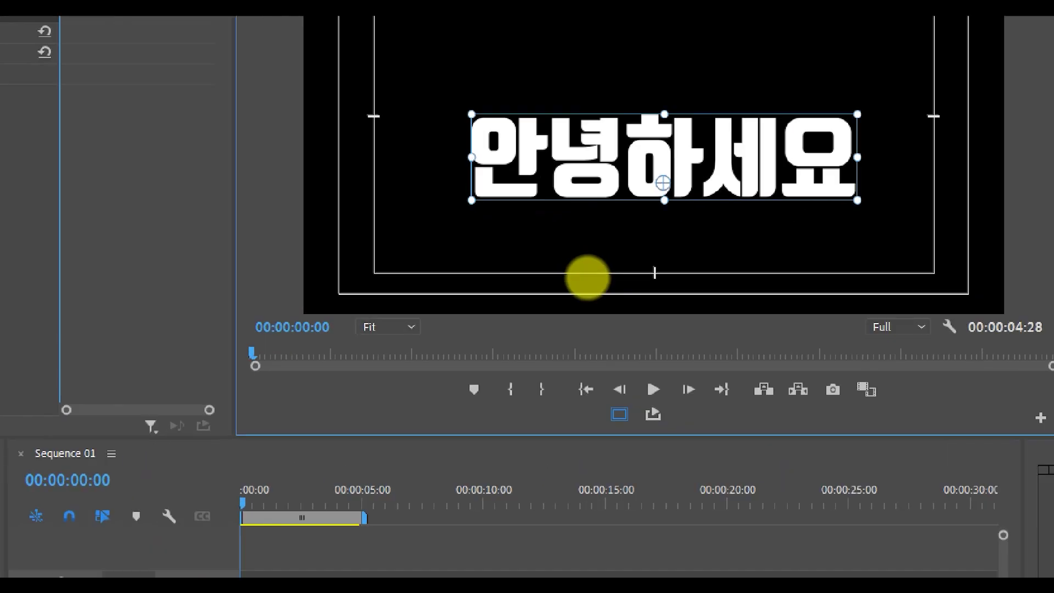
left_click(591, 284)
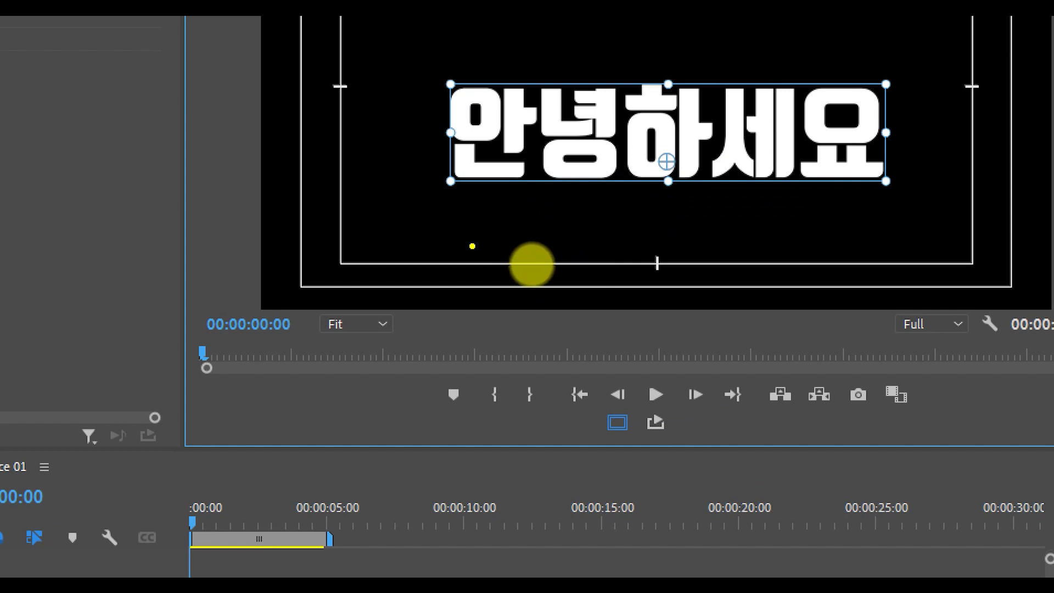
mouse_move(470, 240)
left_mouse_down()
mouse_move(536, 261)
mouse_move(833, 261)
left_mouse_up()
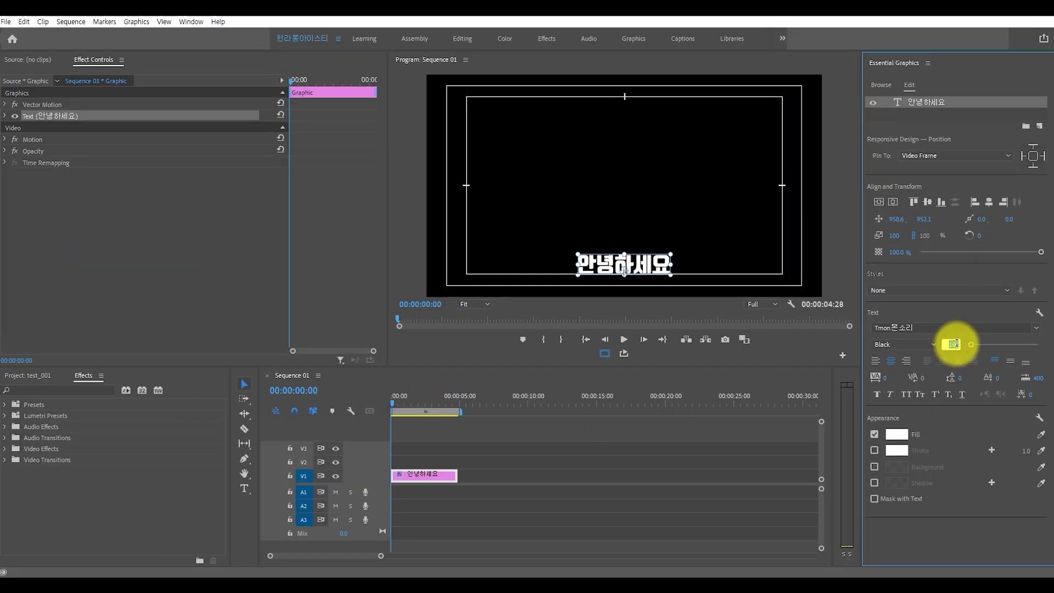
Set the title's font size to 200 and centre it in the frame, at about 957.3, 600.
type("0")
key("Return")
left_click_drag(691, 265, 686, 188)
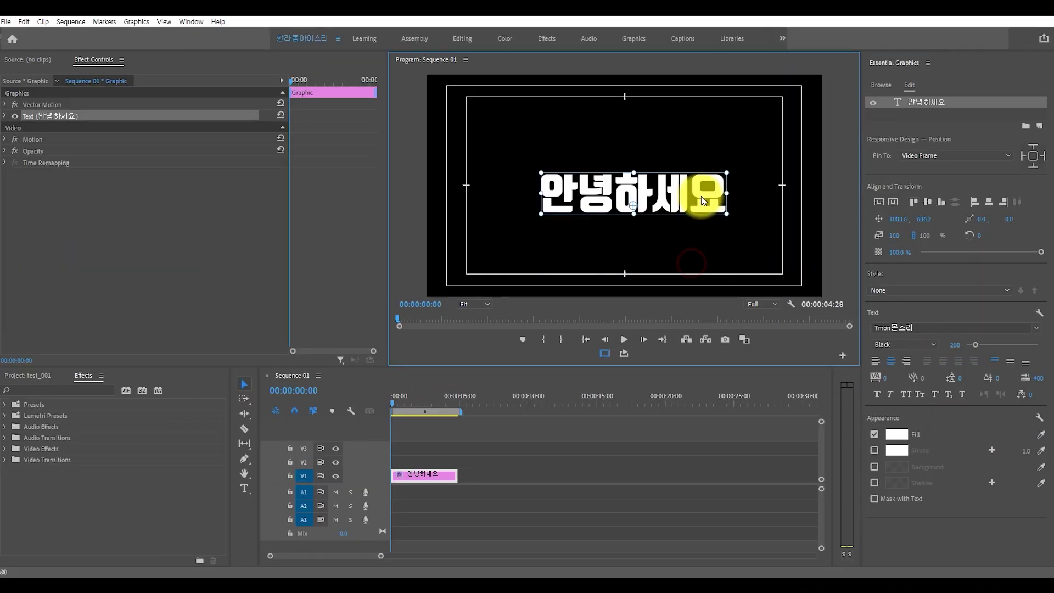
left_click(893, 202)
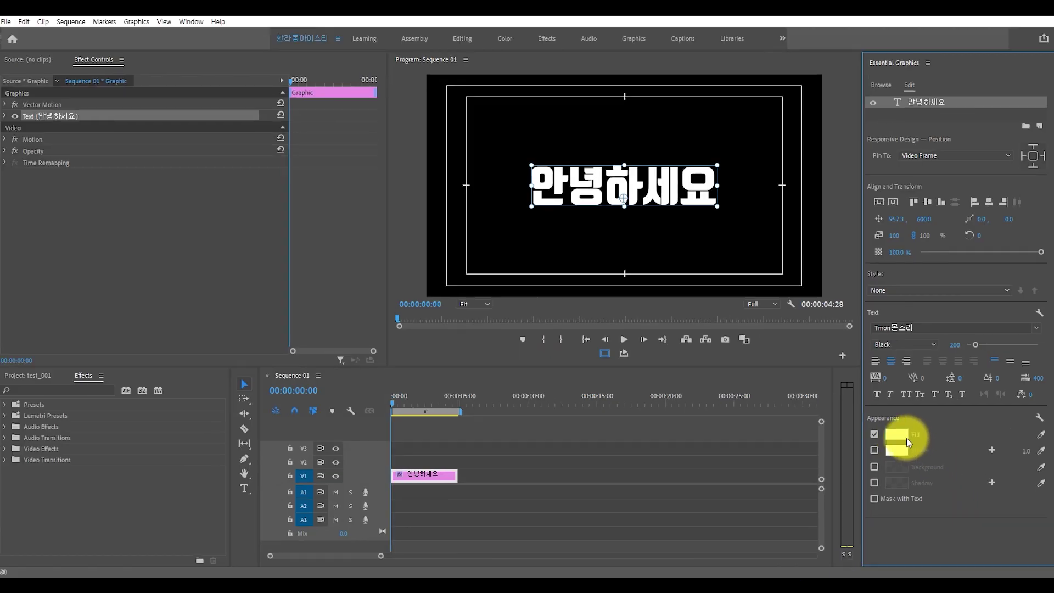
Change the title's fill colour to light pink.
left_click(661, 211)
left_click_drag(602, 156, 668, 267)
mouse_move(559, 407)
left_mouse_down()
mouse_move(543, 456)
mouse_move(549, 425)
mouse_move(532, 446)
left_mouse_up()
left_click(733, 294)
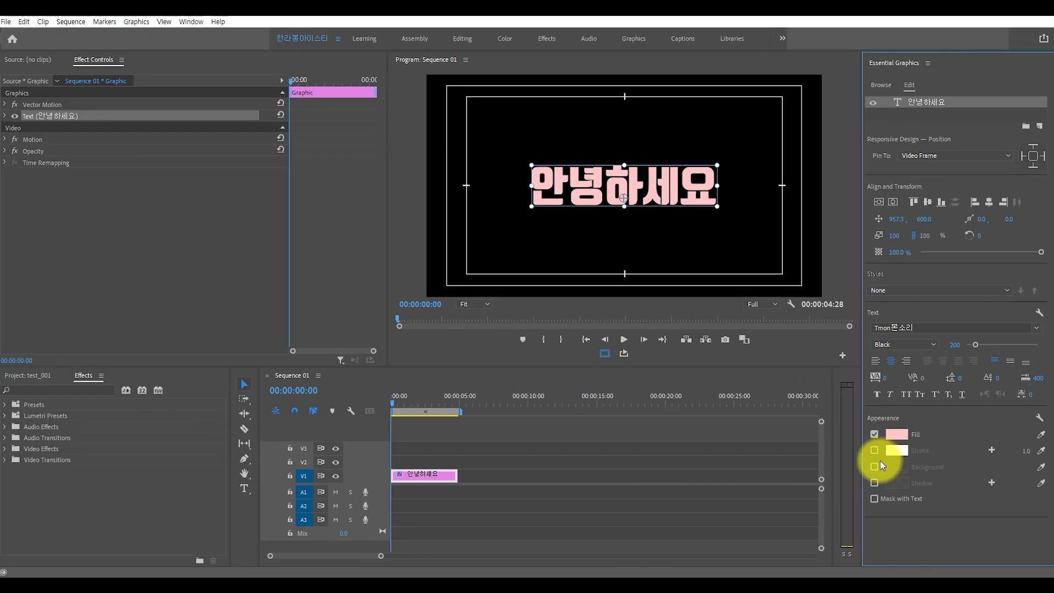
Add a red stroke to the title with a width of 10.
left_click(876, 451)
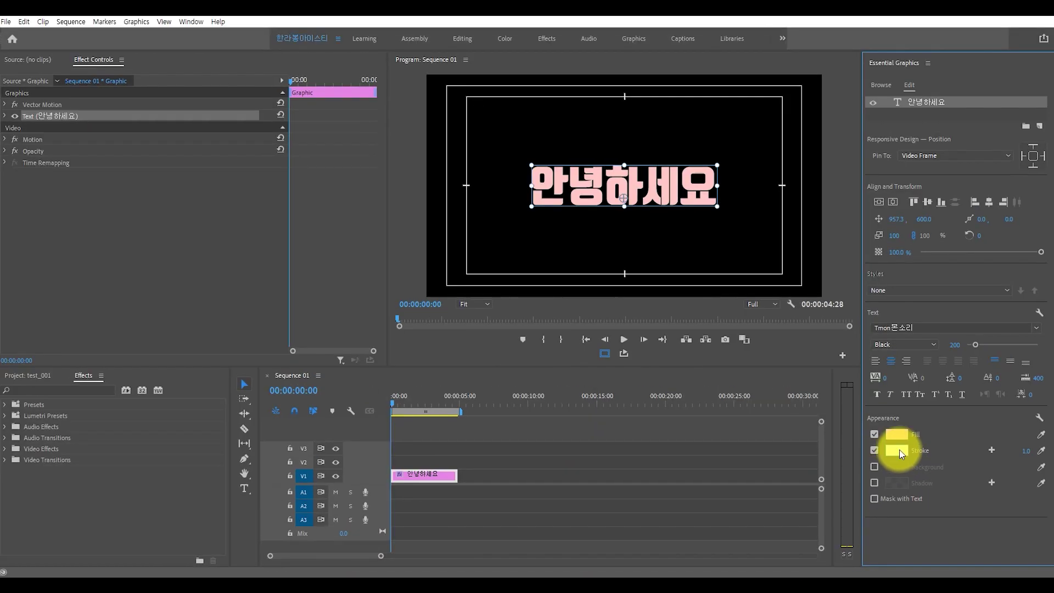
left_click(427, 236)
left_click(873, 259)
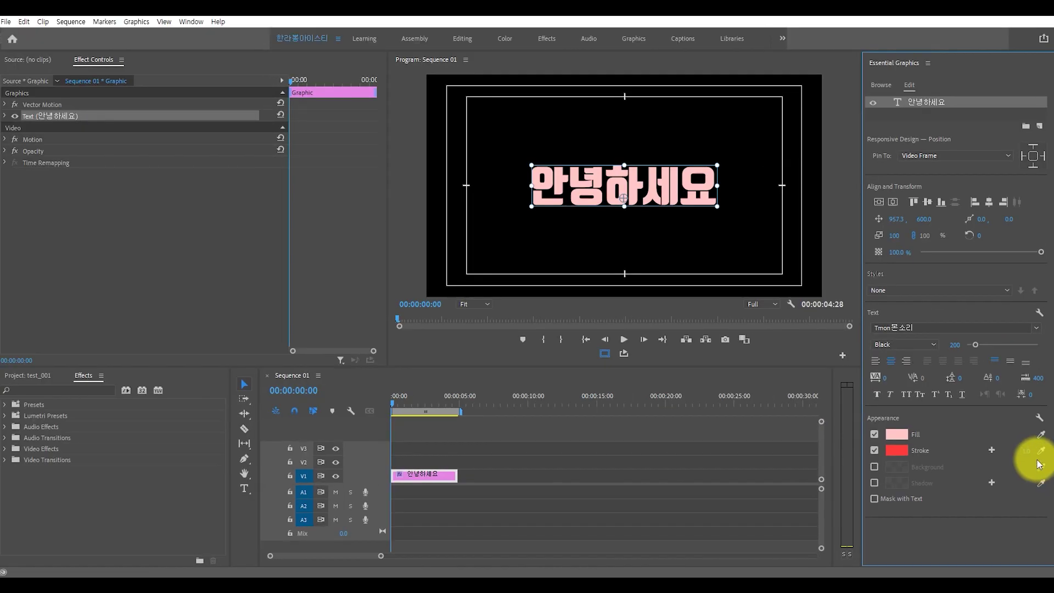
key("Return")
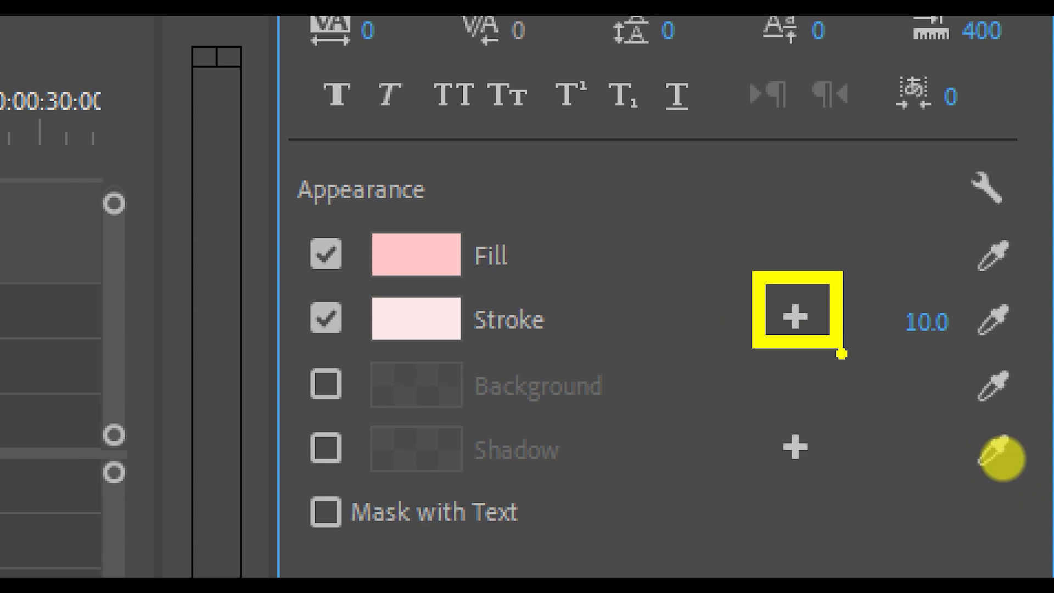
Give the title a second, white stroke and change its fill colour to white.
left_click(896, 466)
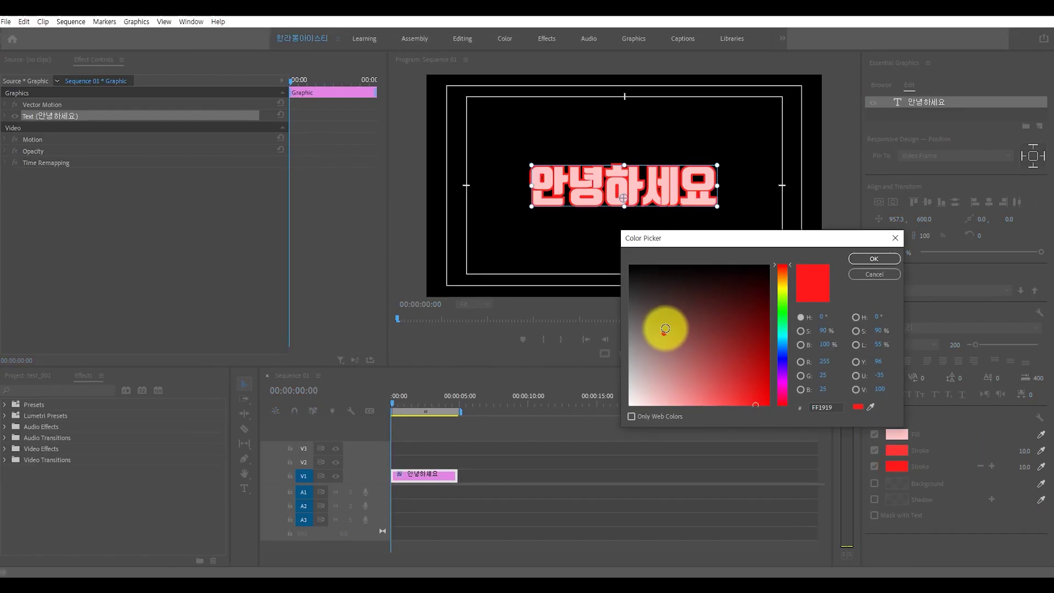
left_click_drag(664, 331, 770, 263)
left_click(880, 259)
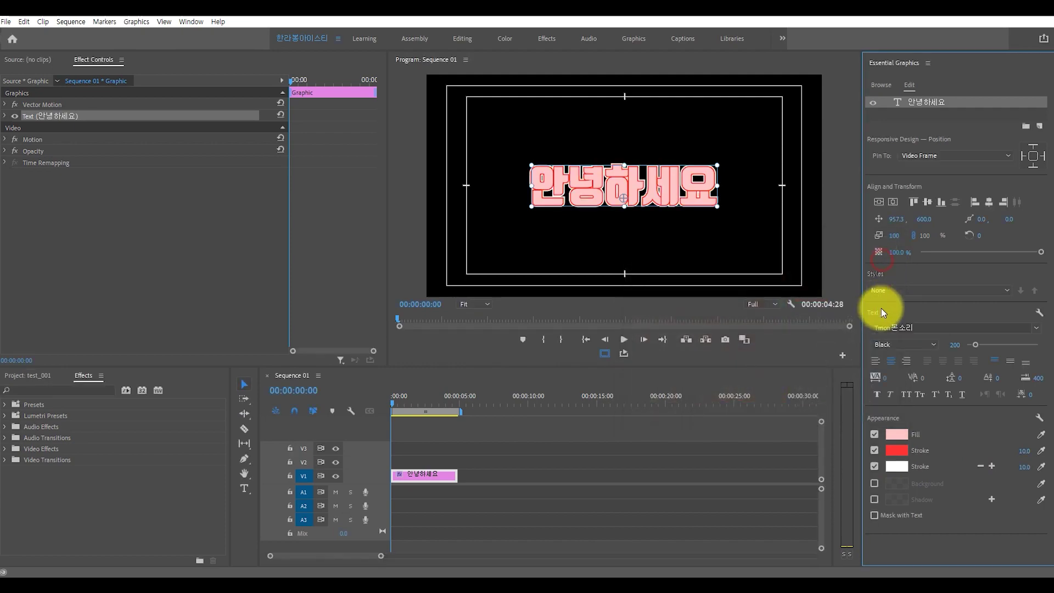
left_click(895, 434)
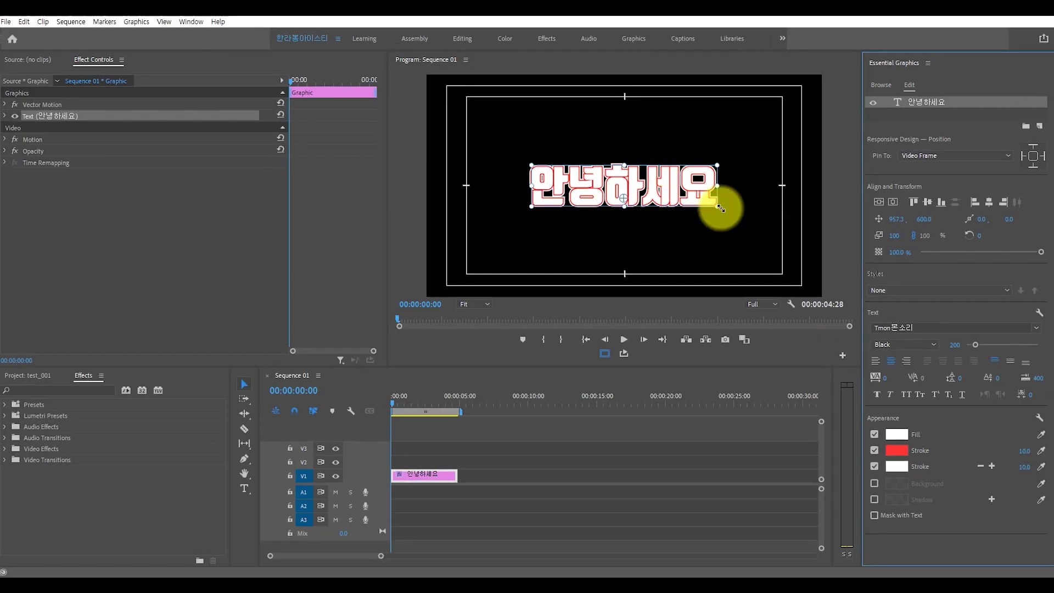
Set both stroke widths to 15 and display the transparency grid behind the title.
left_click(1025, 450)
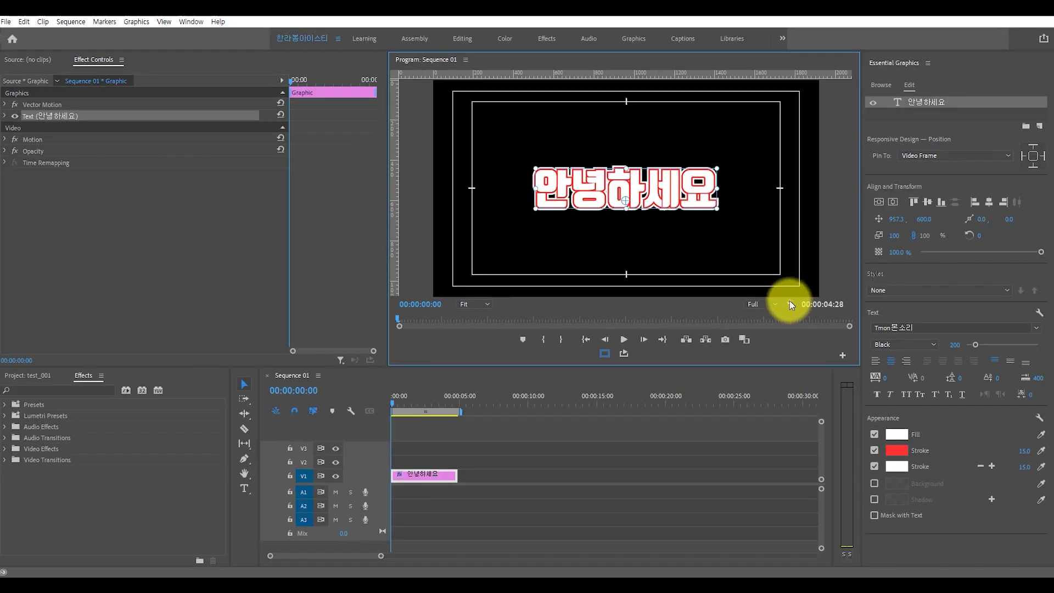
left_click(678, 244)
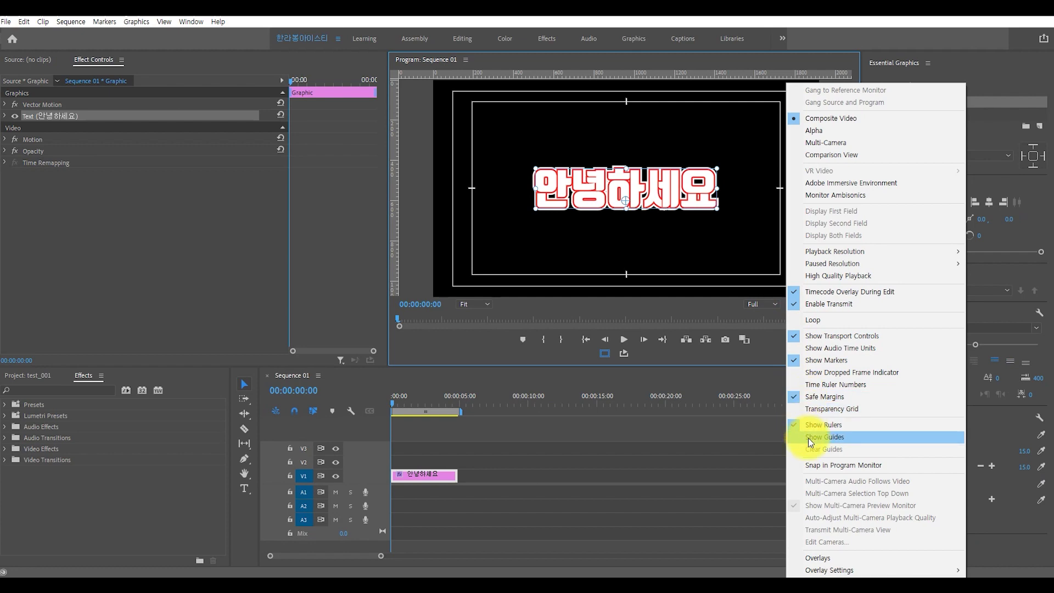
left_click(822, 408)
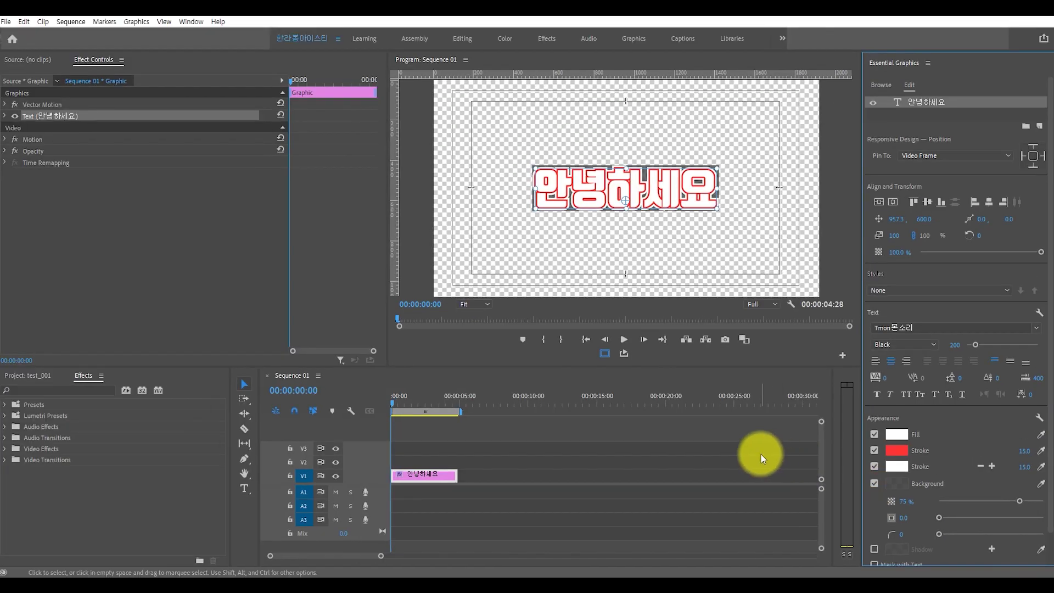
Give the title a background and set its colour to black, 000000.
left_click(416, 296)
left_click_drag(731, 297, 774, 263)
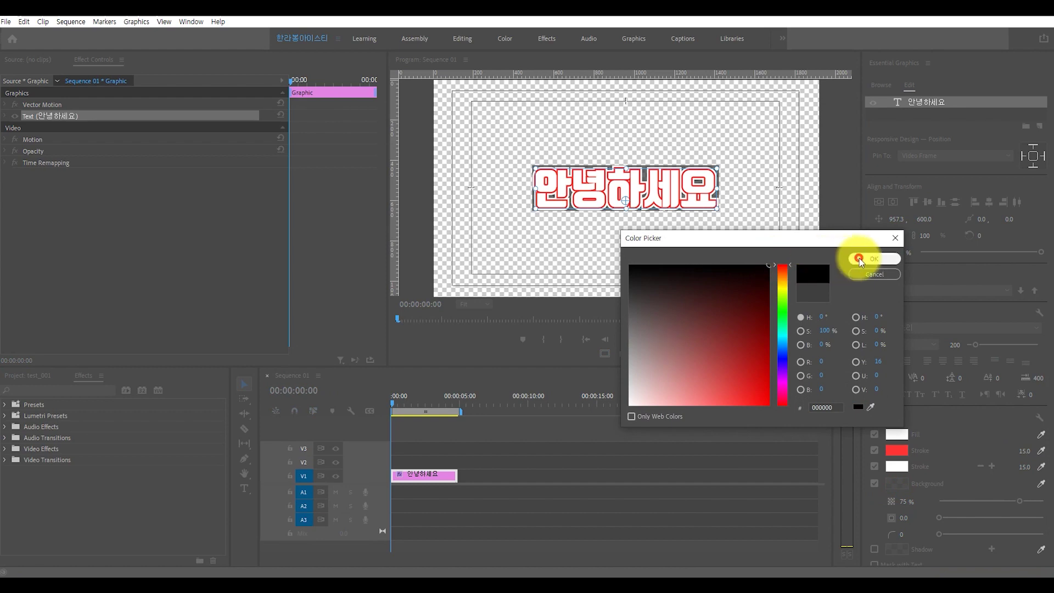
left_click(886, 258)
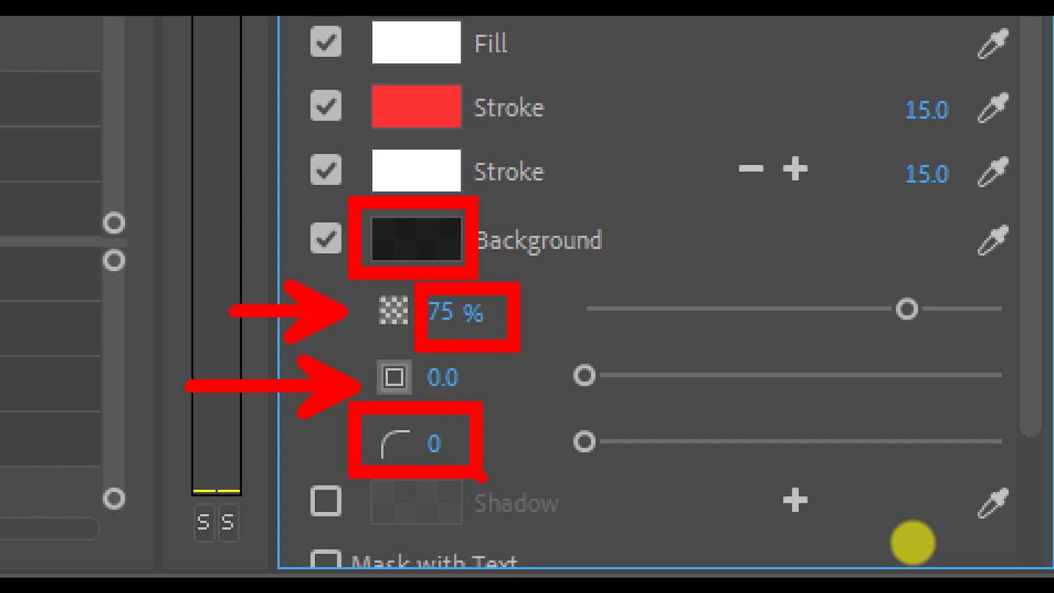
Set the title background's corner radius to 20, its size to 20 and its opacity to 100%.
left_click(435, 447)
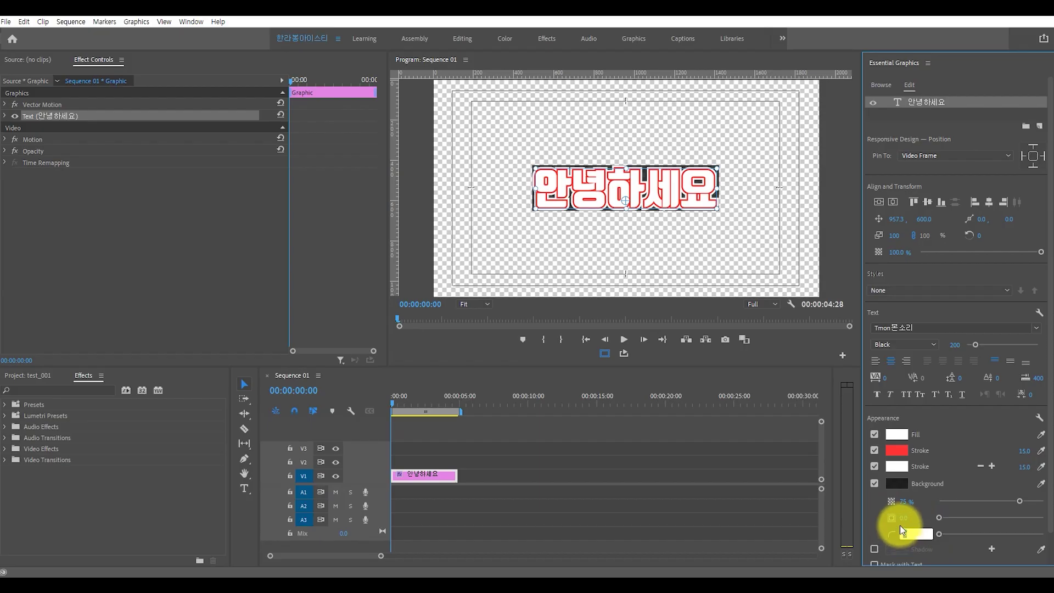
type("20")
key("Return")
left_click_drag(904, 518, 925, 520)
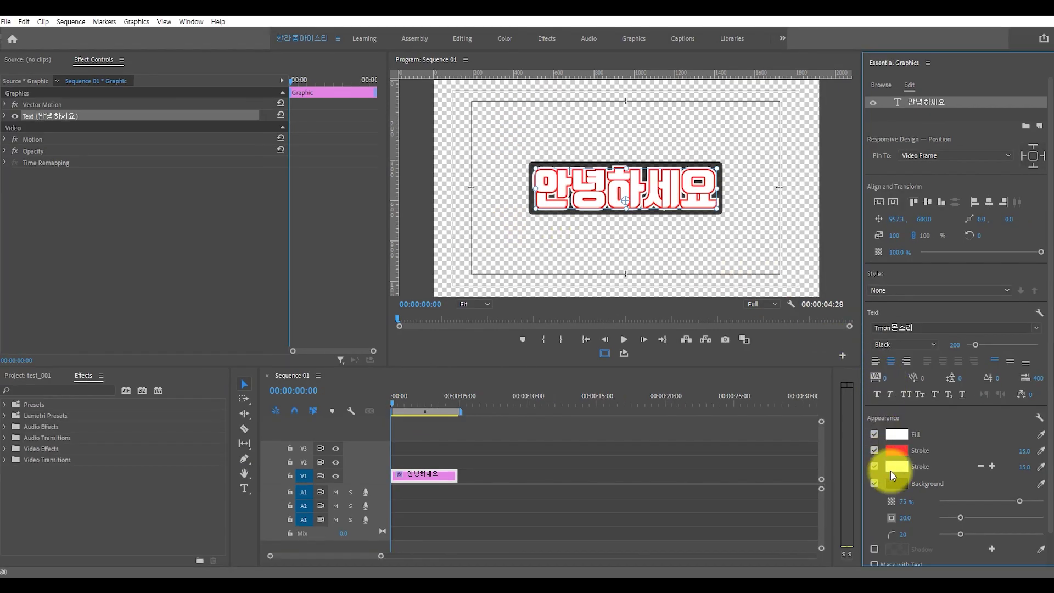
left_click_drag(1020, 501, 1048, 502)
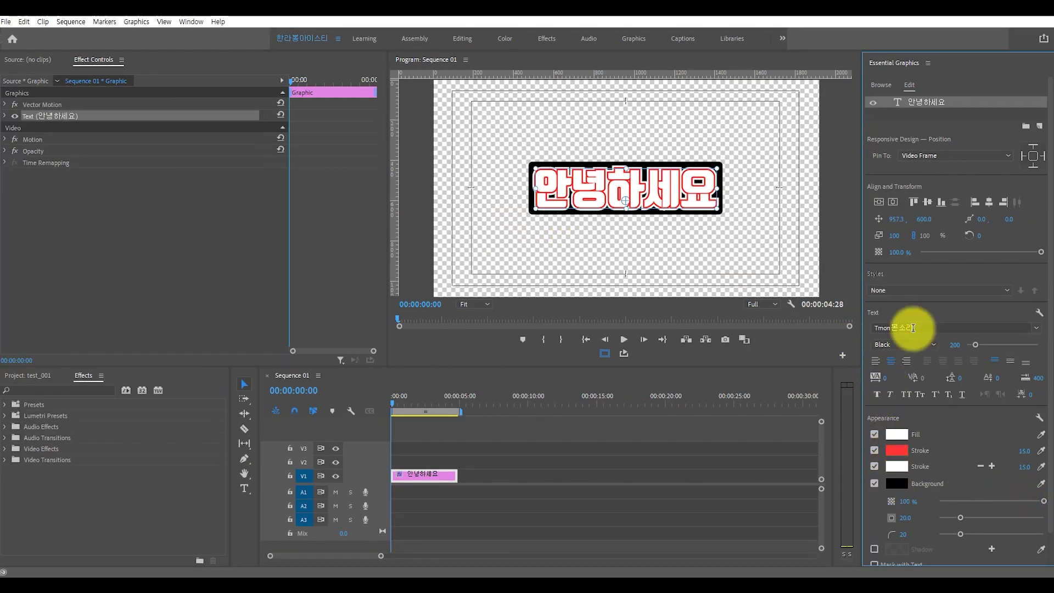
Turn off the title's black background.
left_click(491, 109)
left_click_drag(467, 90, 457, 127)
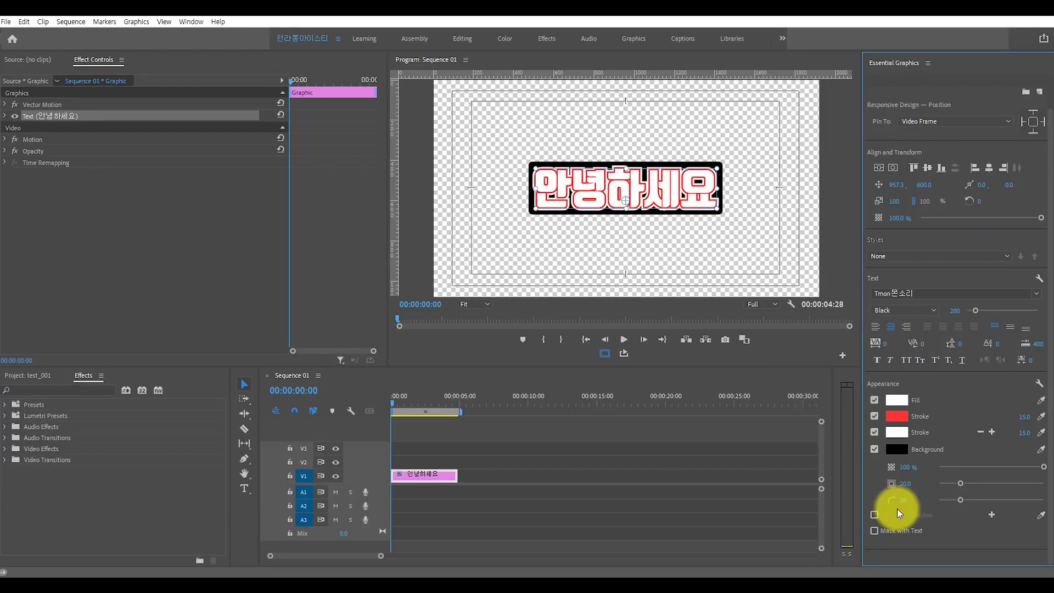
left_click(874, 449)
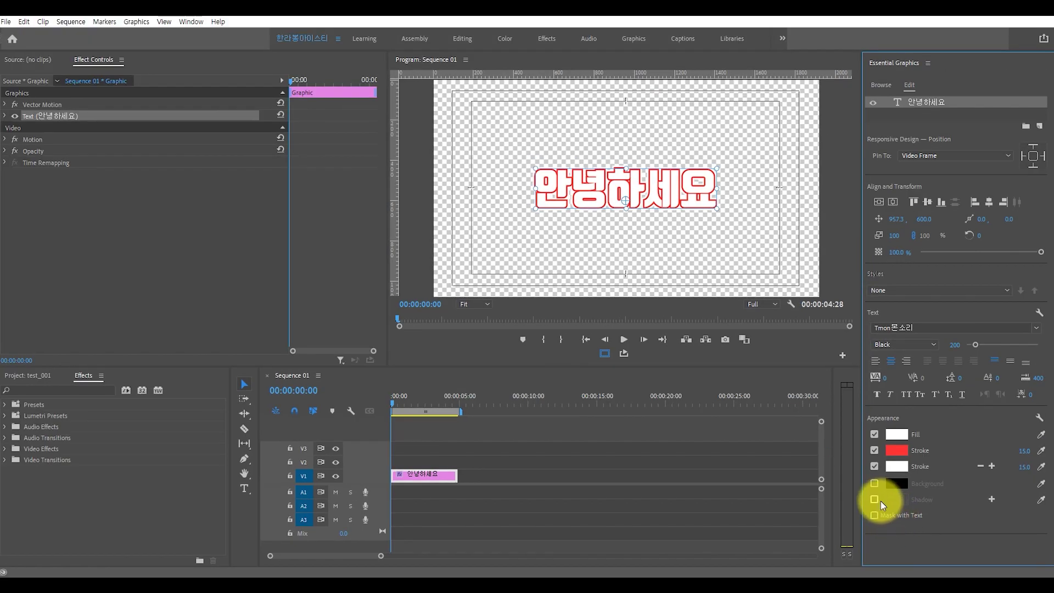
Add a light red shadow to the title with opacity 89%, angle 1x127°, distance 47, size 27.4 and blur 144.
left_click(878, 501)
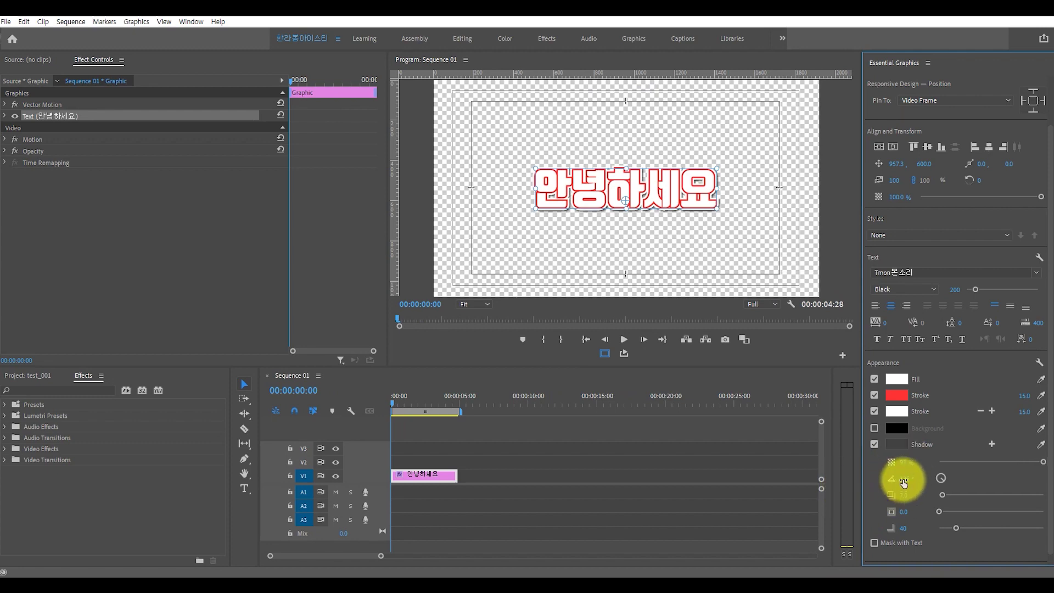
left_click_drag(903, 481, 910, 503)
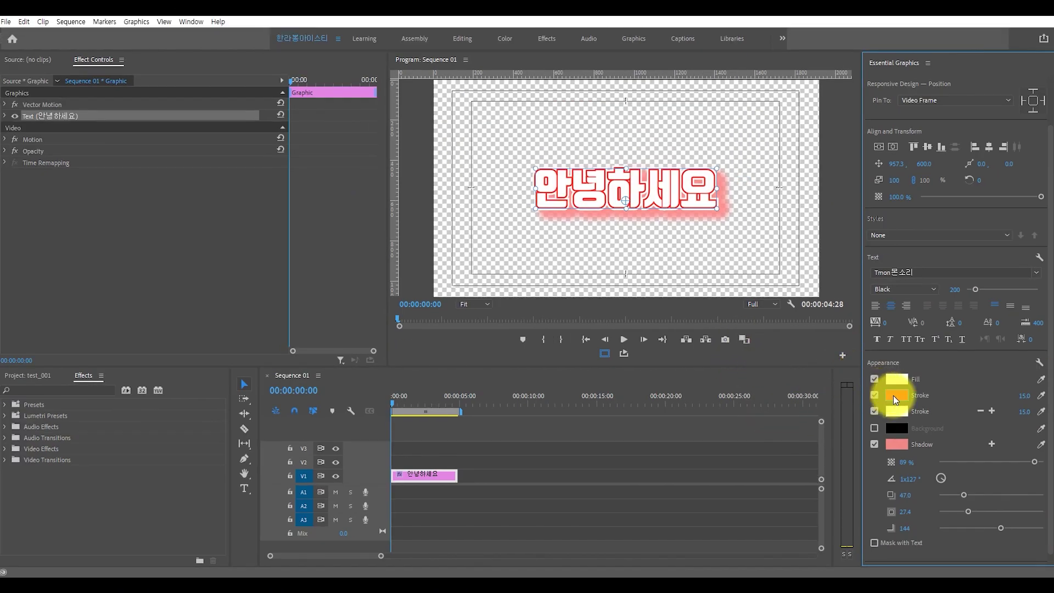
Change the title's fill from a solid colour to a linear gradient.
left_click(898, 381)
left_click_drag(716, 269, 802, 338)
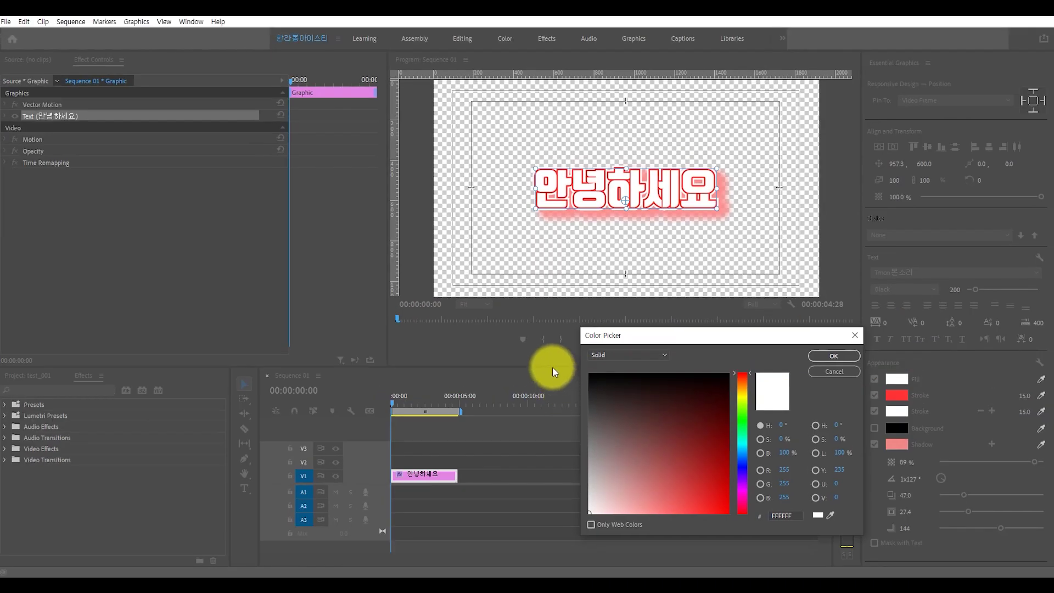
left_click(642, 354)
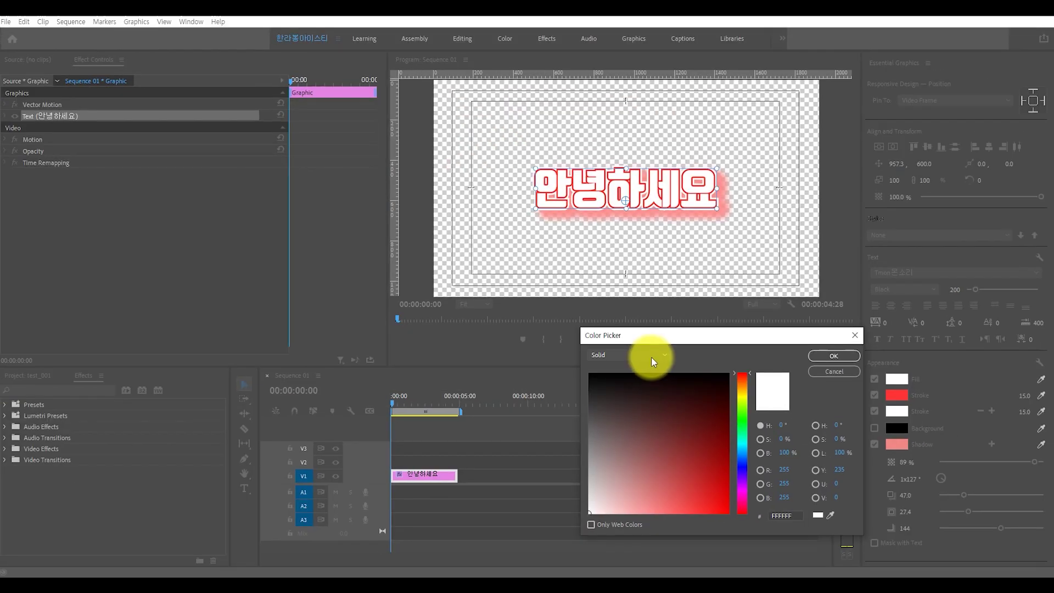
left_click(646, 351)
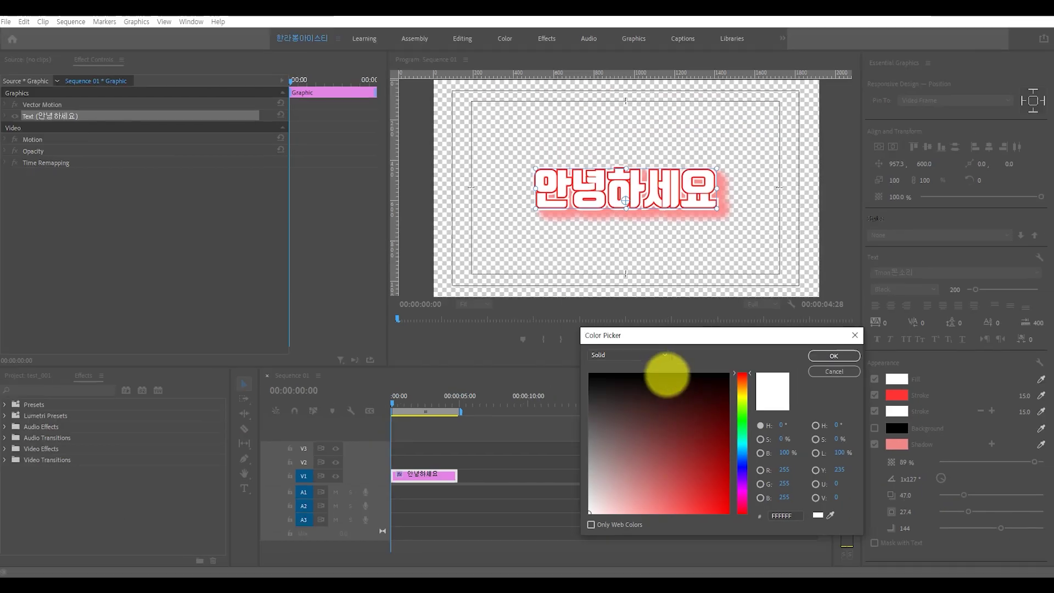
left_click(622, 159)
left_click(642, 379)
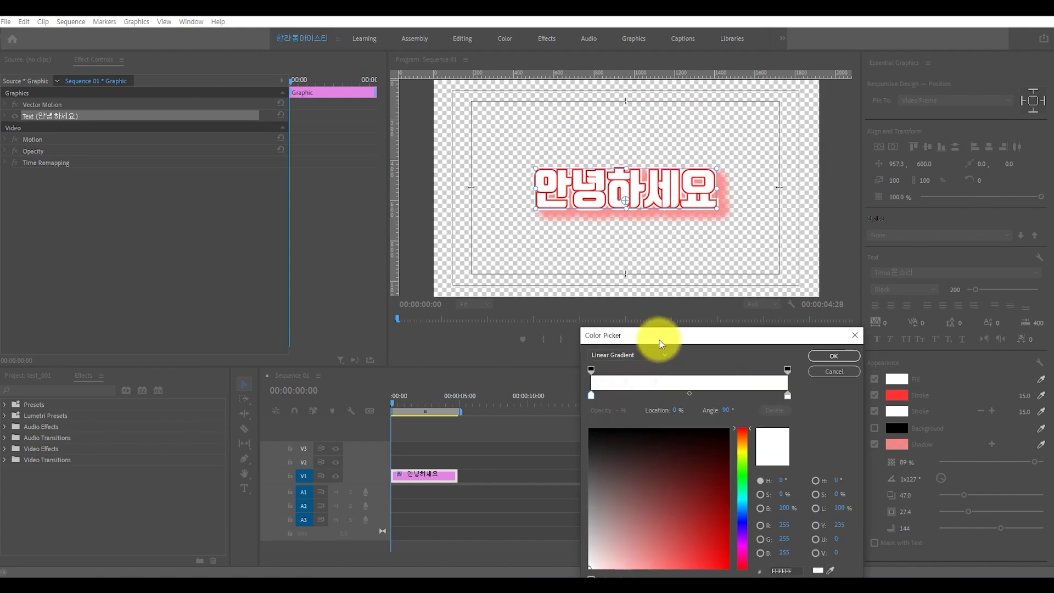
left_click_drag(656, 336, 640, 300)
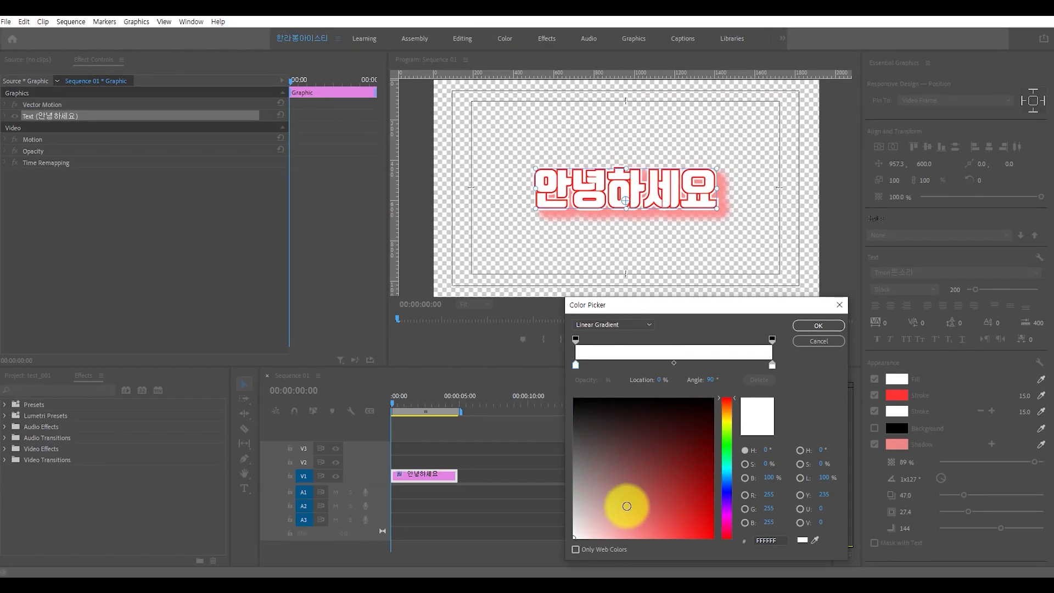
Set the gradient's start colour to light pink, FFA2A2, and its end colour to light blue, B6CEFF.
left_click(670, 592)
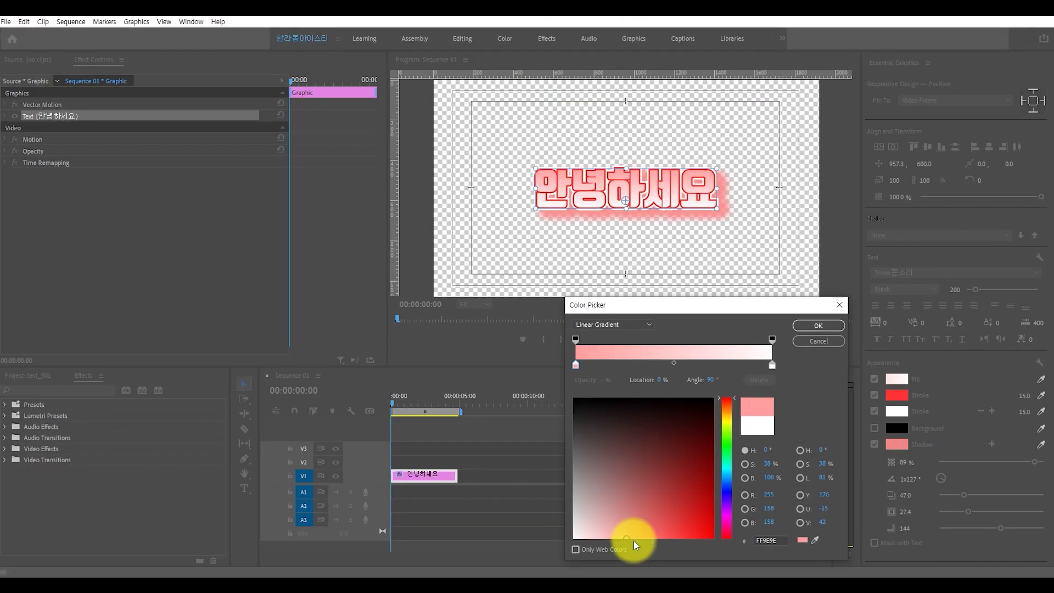
left_click_drag(633, 534, 624, 541)
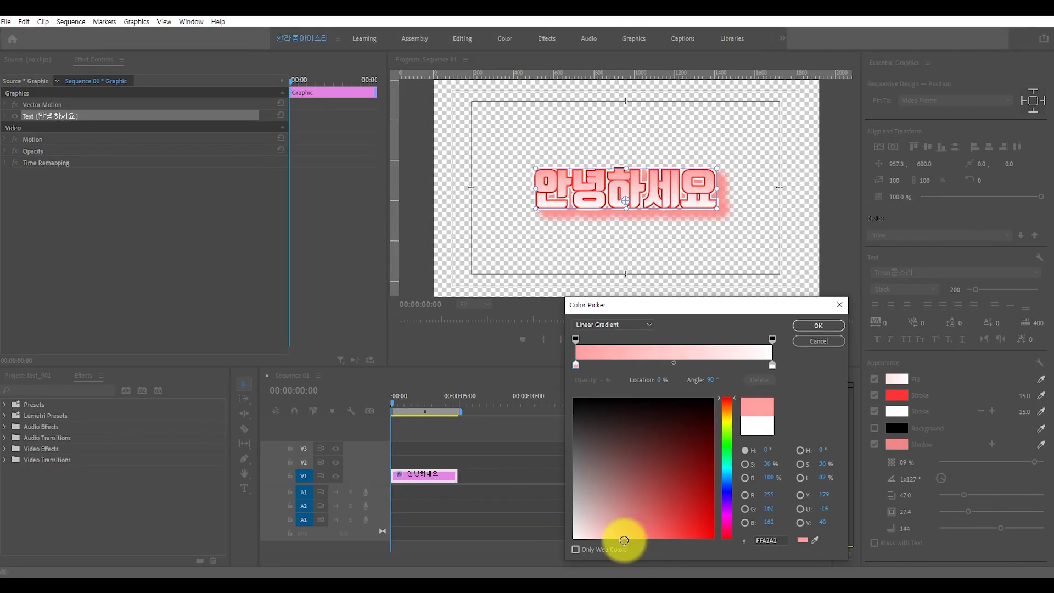
left_click(772, 365)
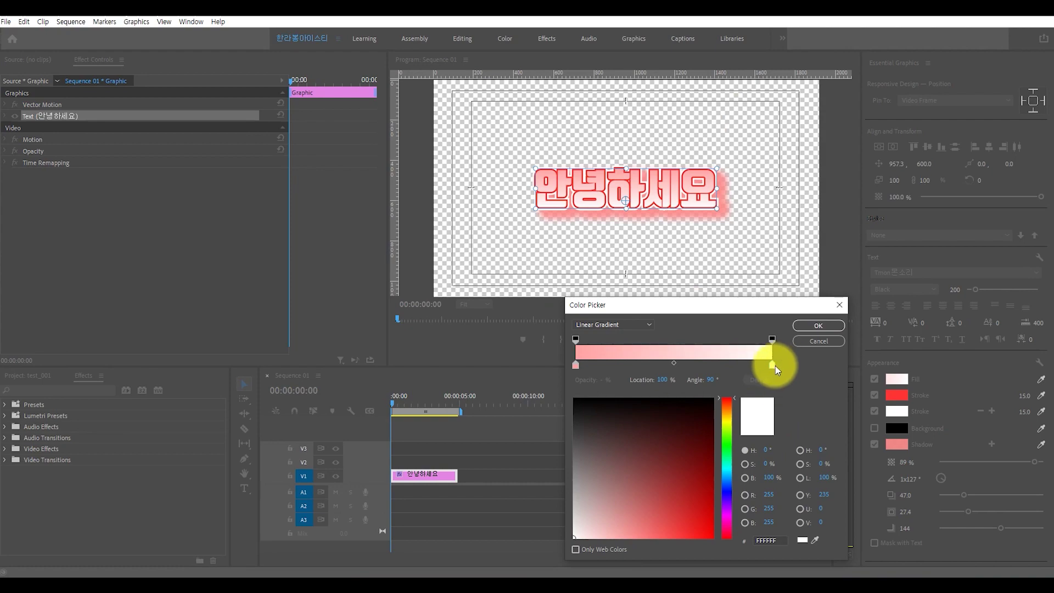
left_click(725, 483)
left_click_drag(658, 481, 613, 547)
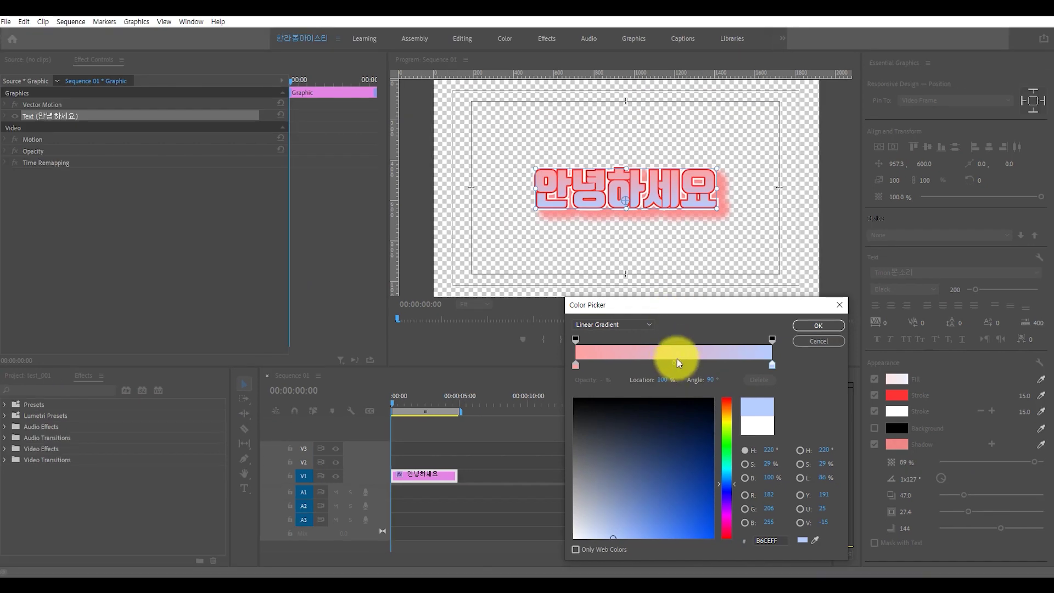
Try shifting the gradient's blue and pink colour stops towards the middle and back to the ends, with the angle at 197°.
left_click_drag(590, 211, 754, 215)
mouse_move(714, 363)
left_mouse_down()
mouse_move(723, 363)
mouse_move(640, 363)
mouse_move(697, 364)
left_mouse_up()
left_click_drag(772, 365, 668, 364)
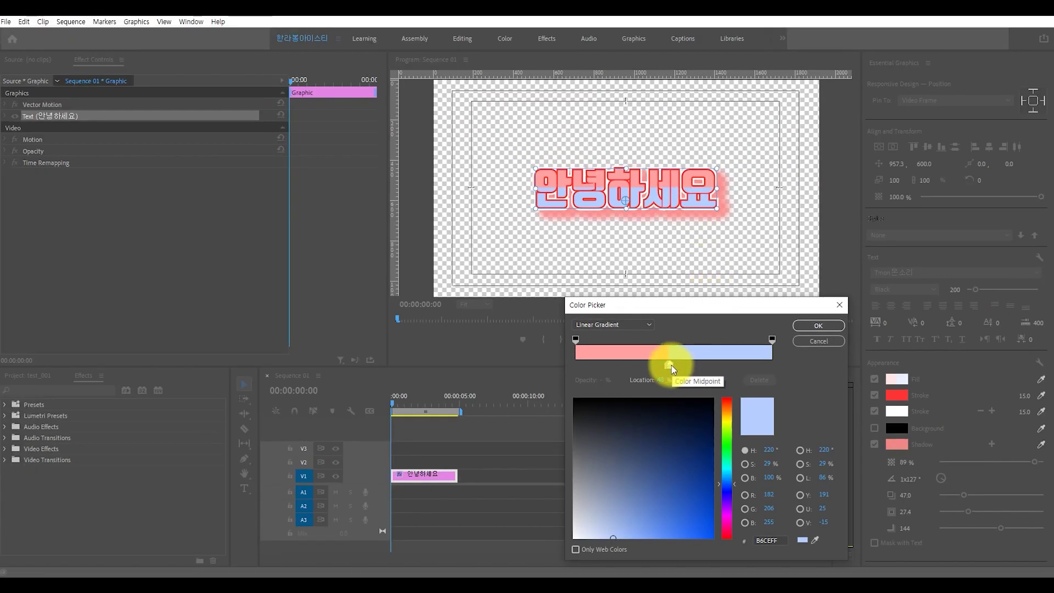
left_click(669, 365)
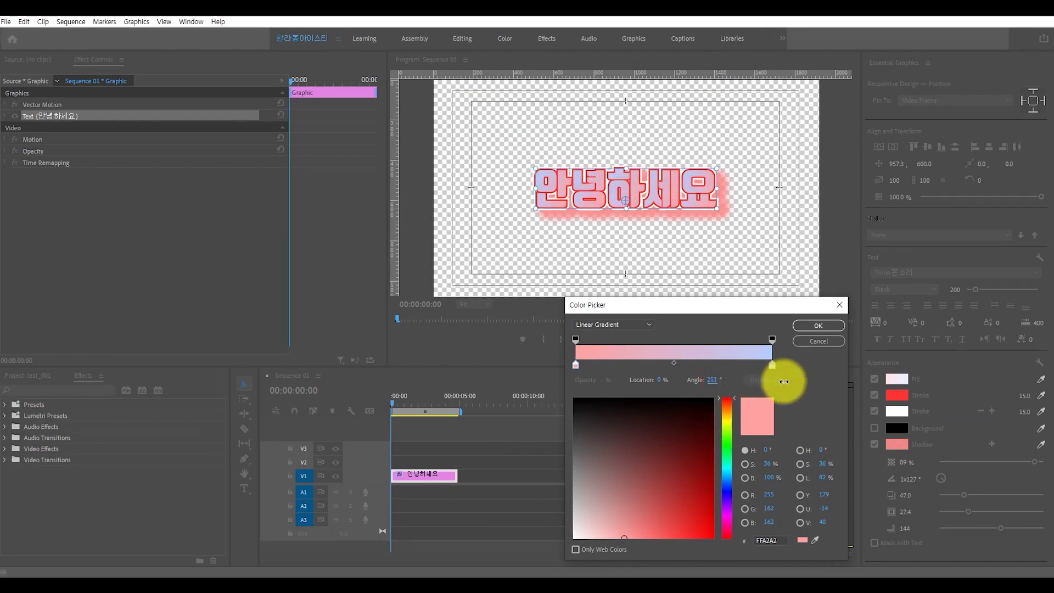
left_click_drag(773, 366, 721, 368)
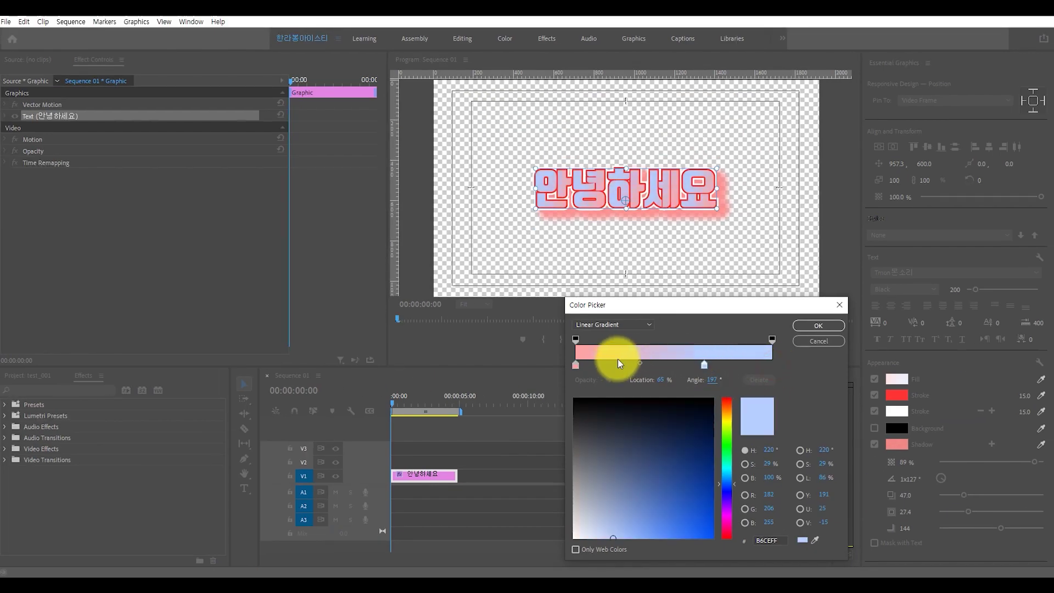
left_click(575, 364)
left_click(704, 365)
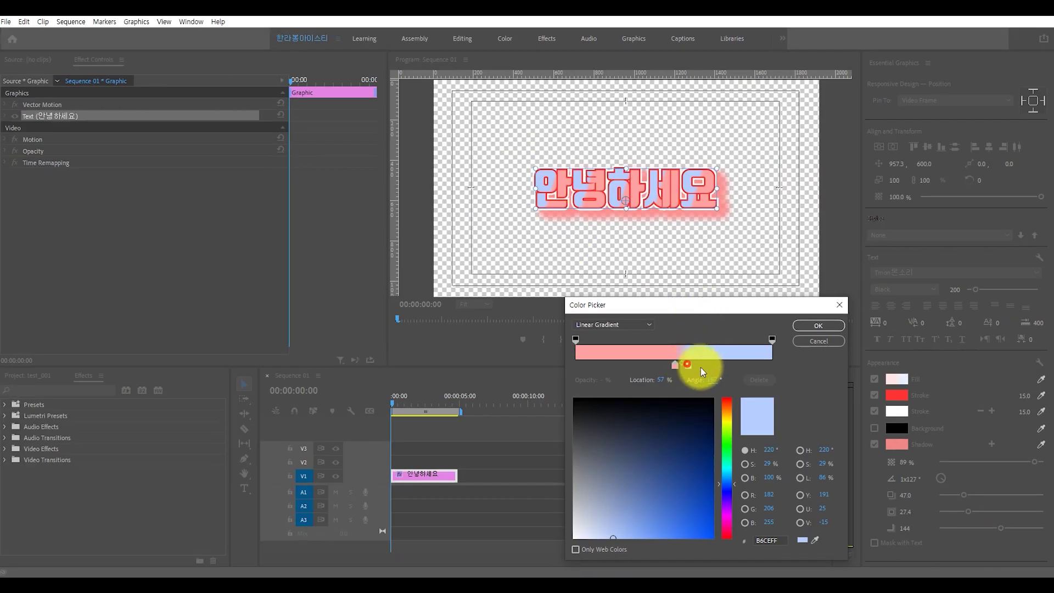
left_click_drag(700, 368, 773, 367)
left_click_drag(676, 365, 547, 365)
Try a third gradient colour stop in light green, B4FFA2, at 49%, and select the end opacity stop.
left_click(650, 365)
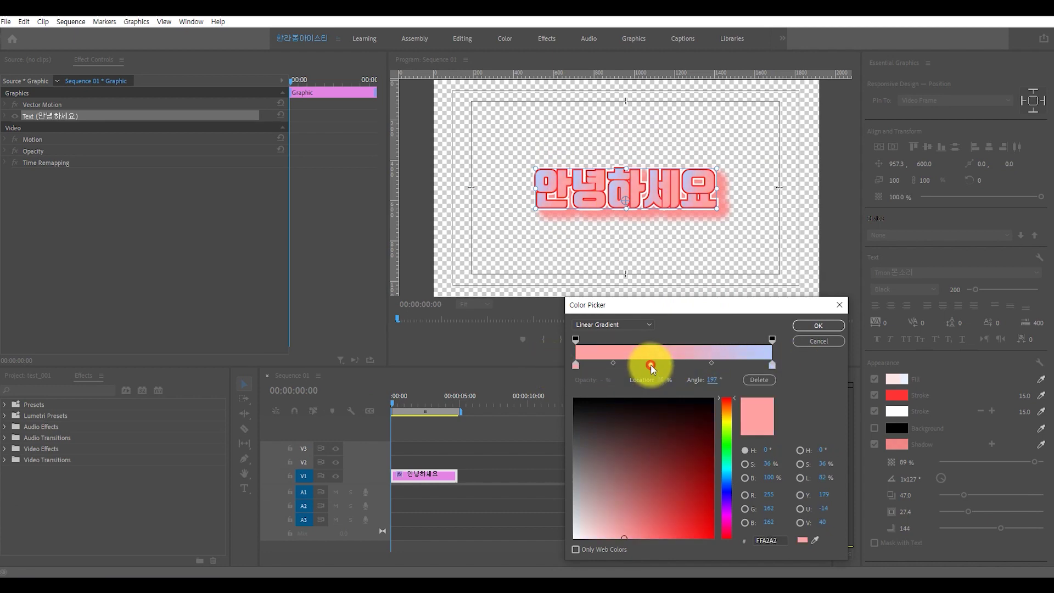
left_click_drag(650, 366, 668, 365)
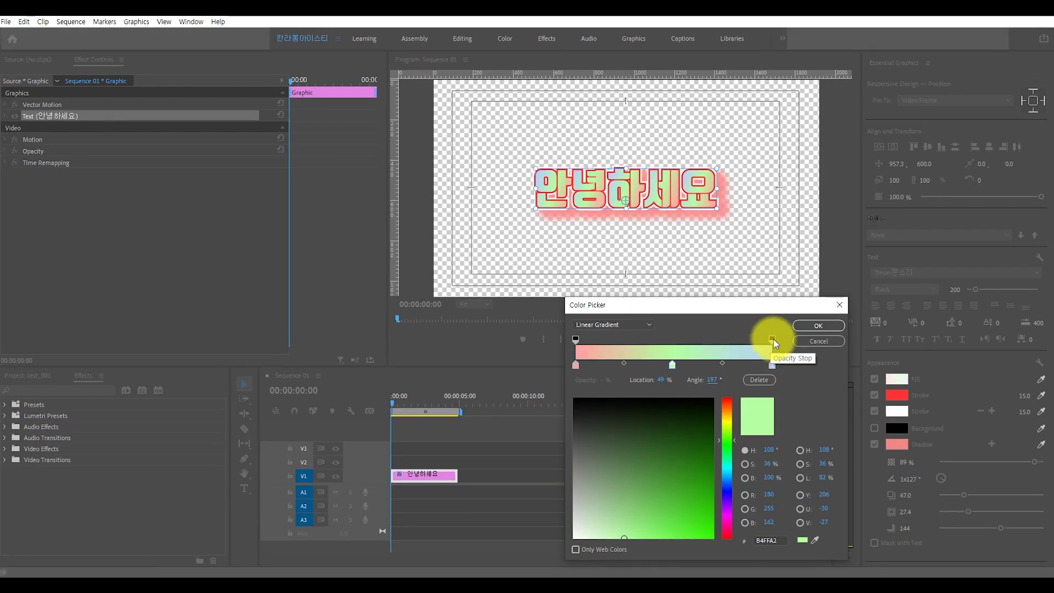
left_click(773, 339)
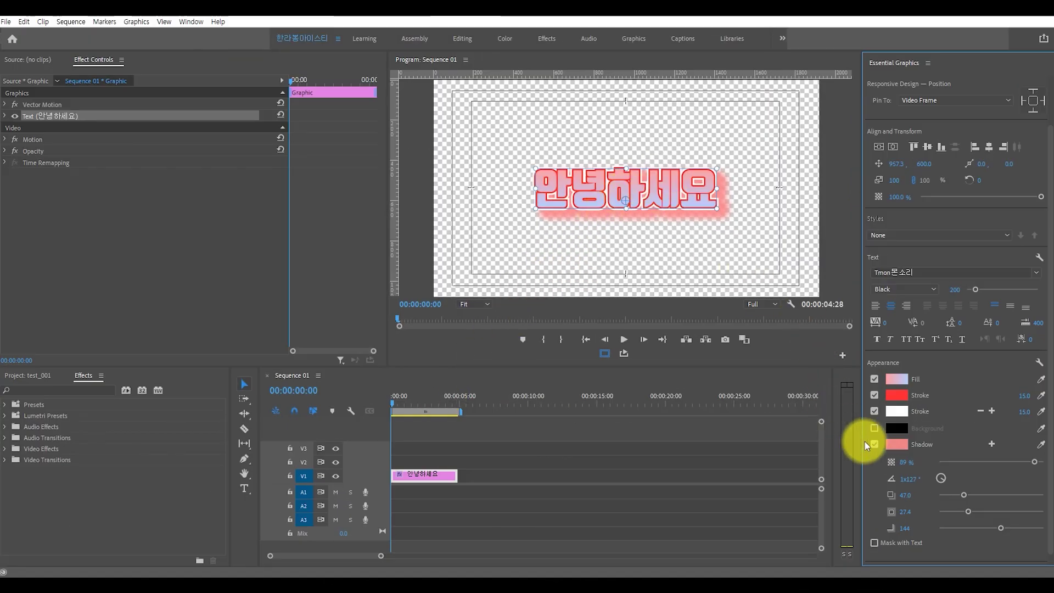
Turn off the title's shadow and open its list of text styles.
left_click(874, 444)
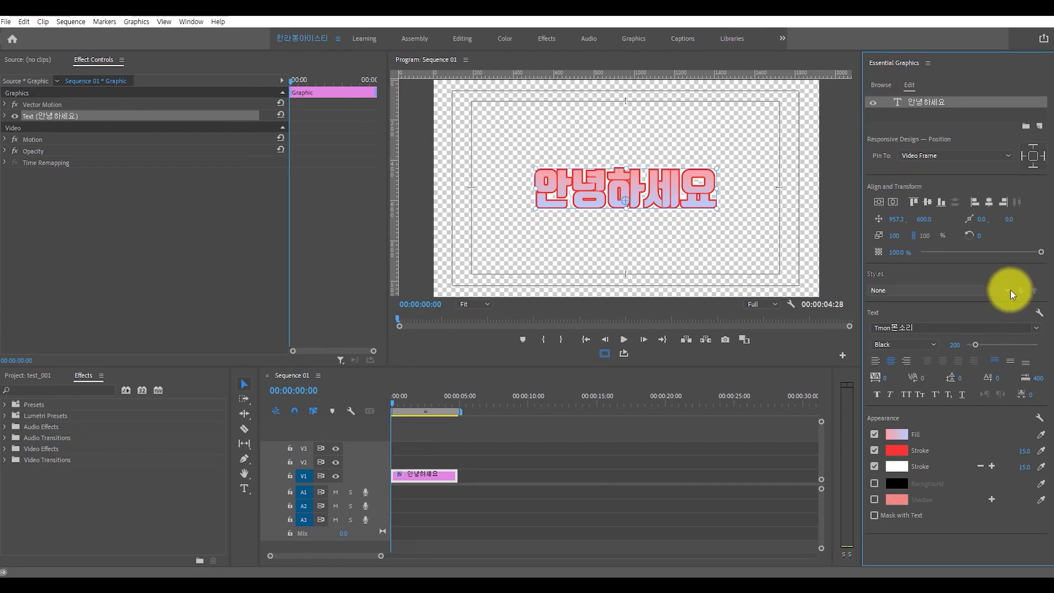
left_click(956, 451)
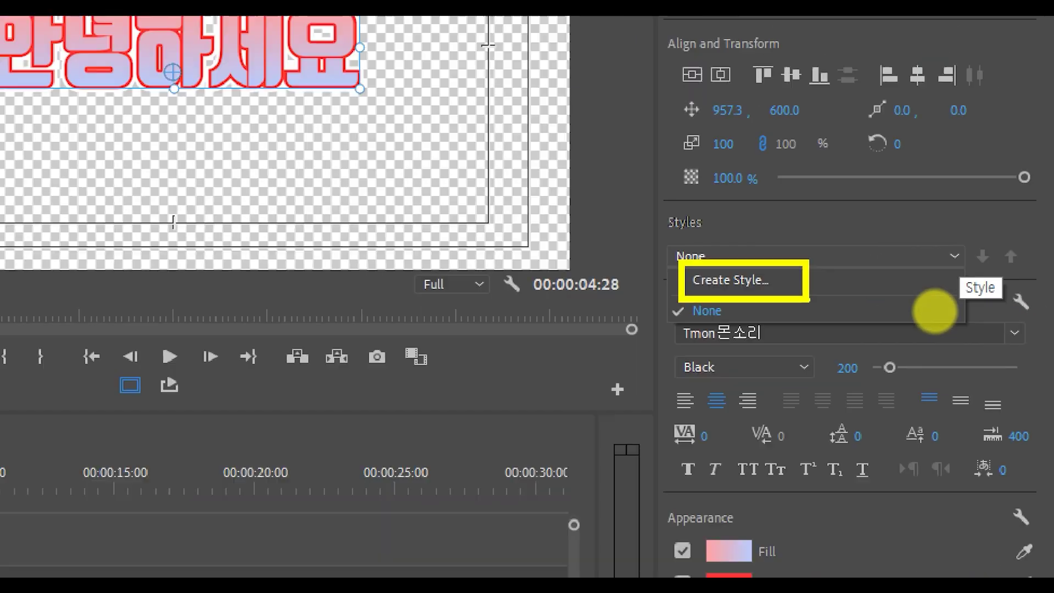
left_click(570, 286)
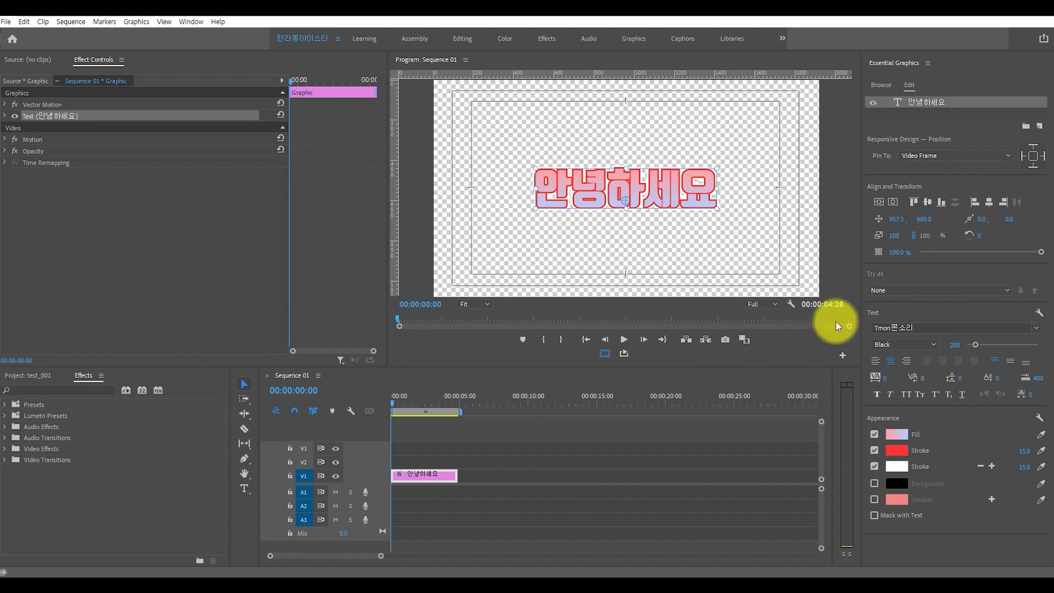
Show the project's items and save the 안녕하세요 title's look as a new text style named 그라디언트 자막01.
left_click(26, 375)
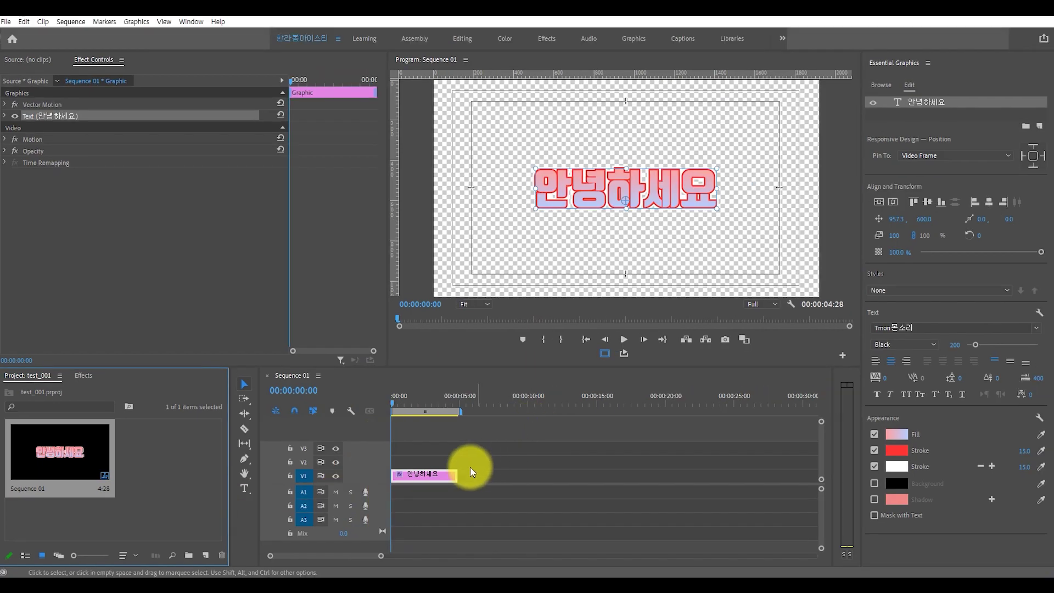
left_click(431, 475)
left_click(903, 295)
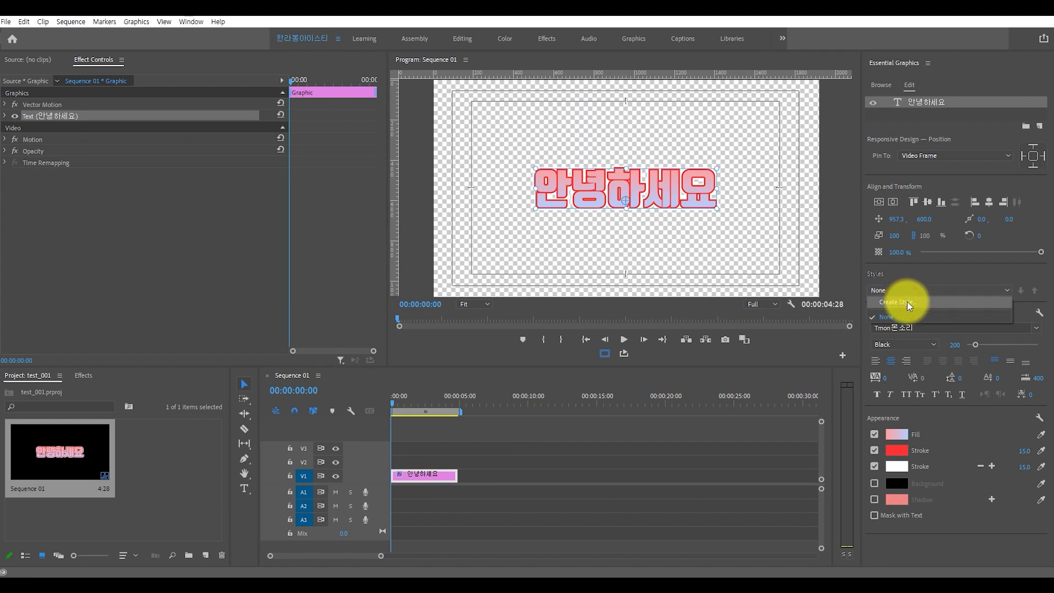
left_click(906, 301)
left_click_drag(952, 303, 642, 311)
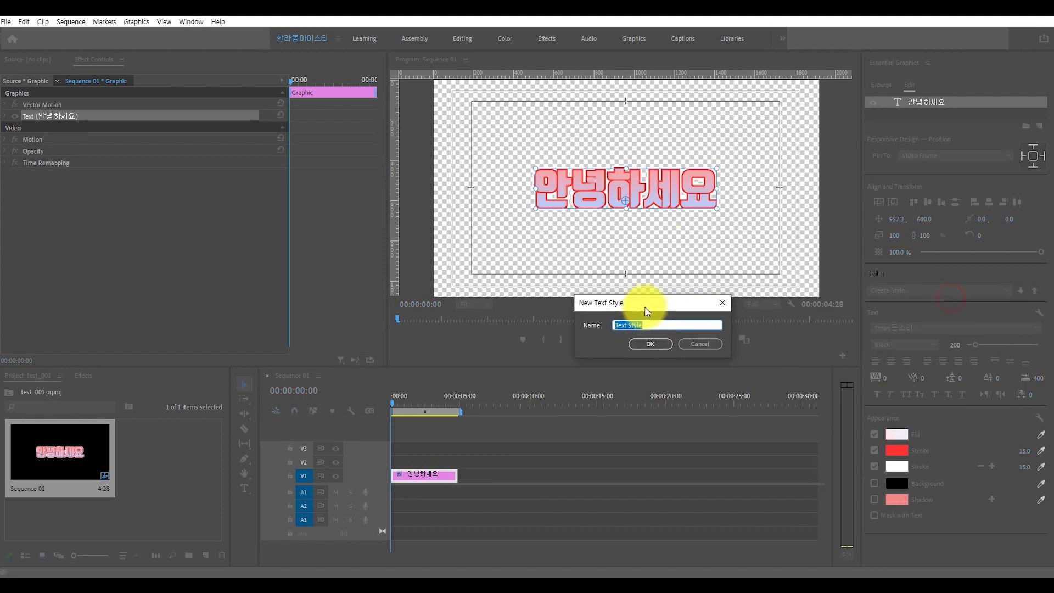
type("rmfk")
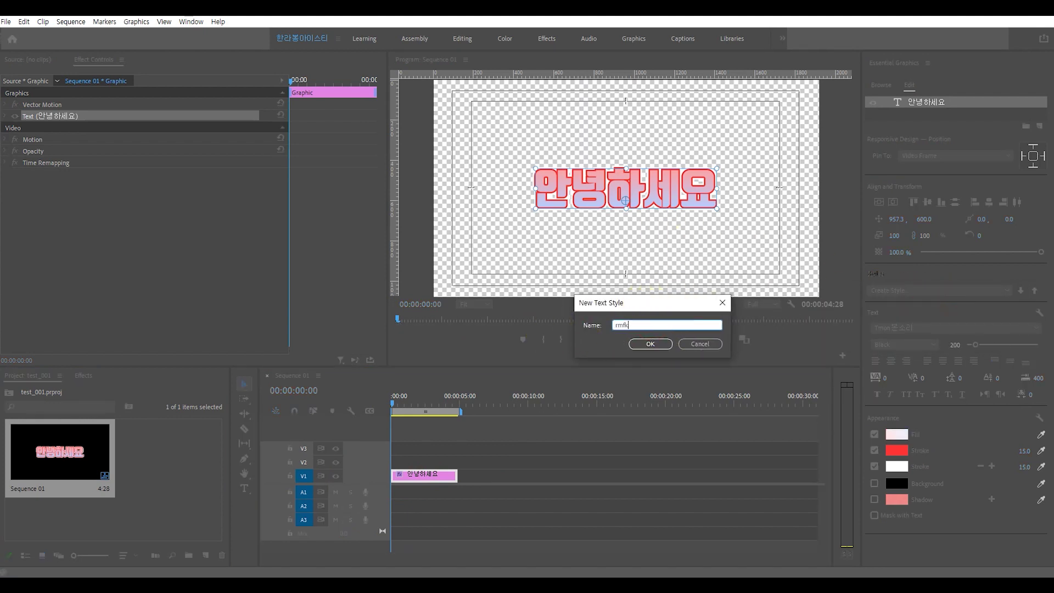
key("BackSpace")
key("BackSpace")
key("BackSpace")
key("BackSpace")
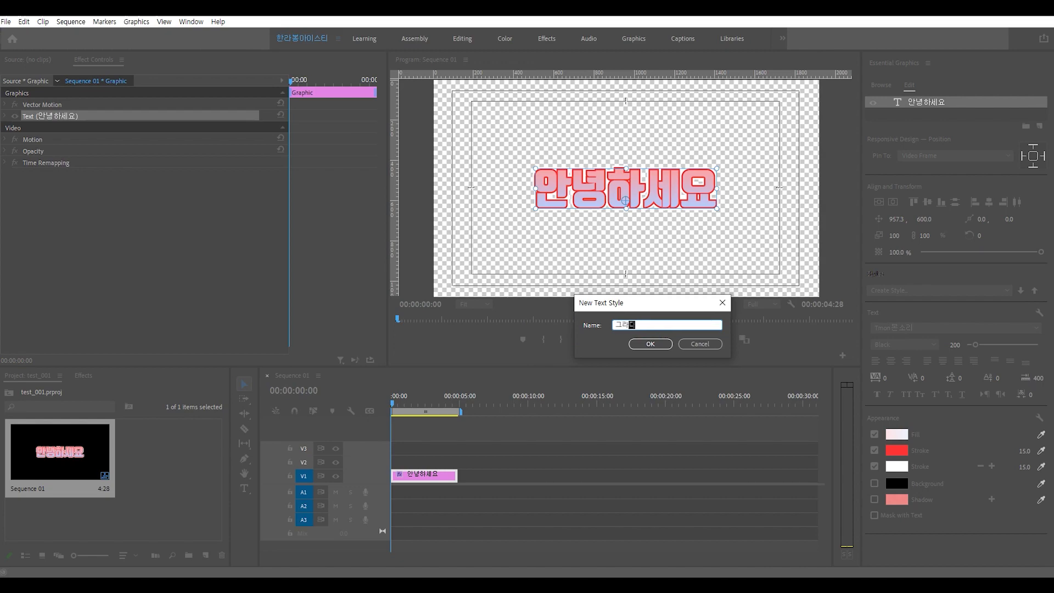
type("그라디언트")
type("자막")
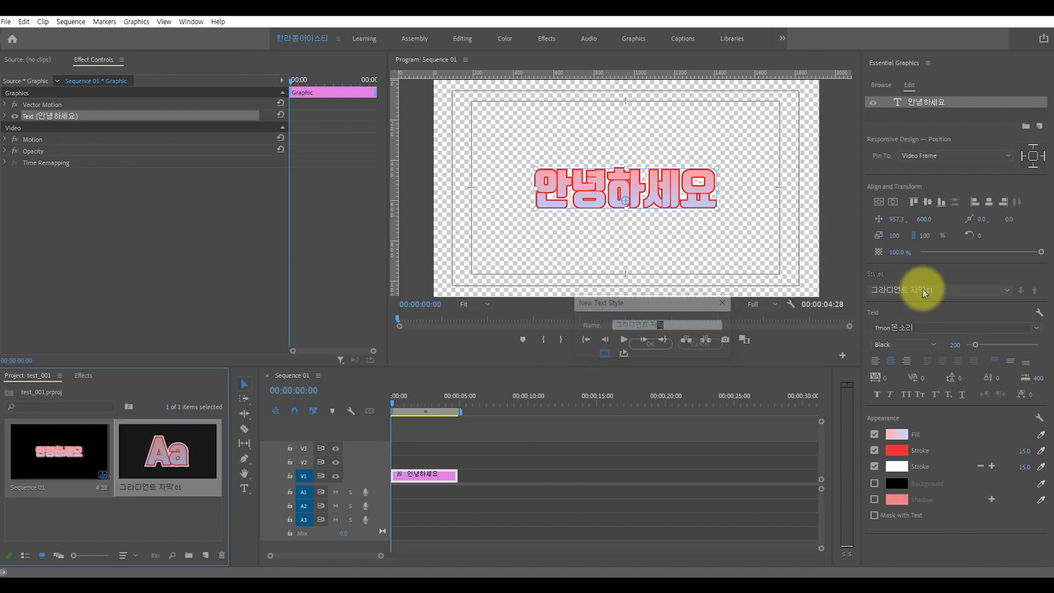
Check the title's style list for the saved gradient style.
left_click(965, 288)
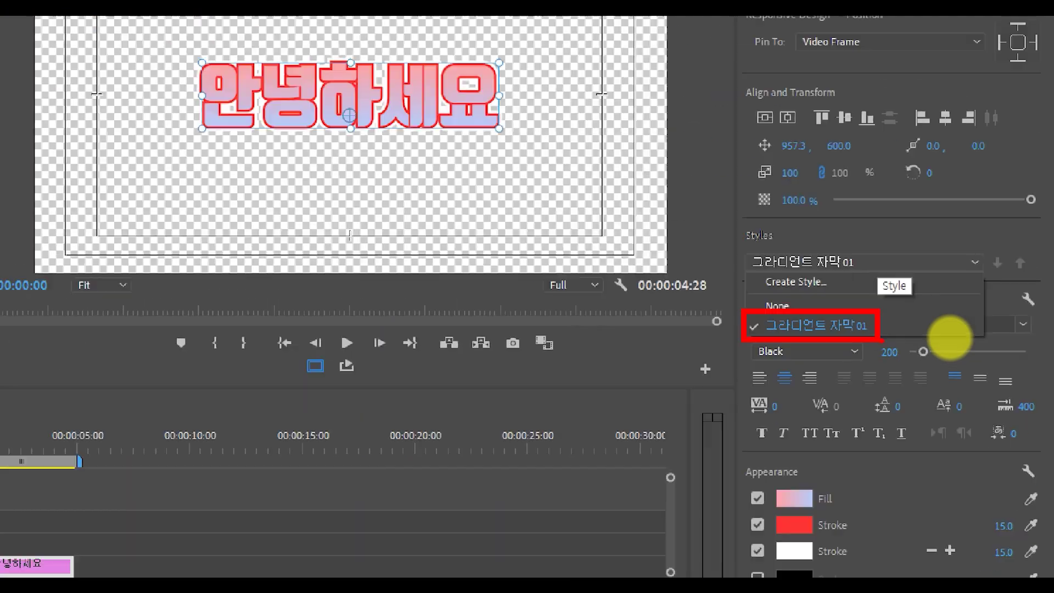
key("Escape")
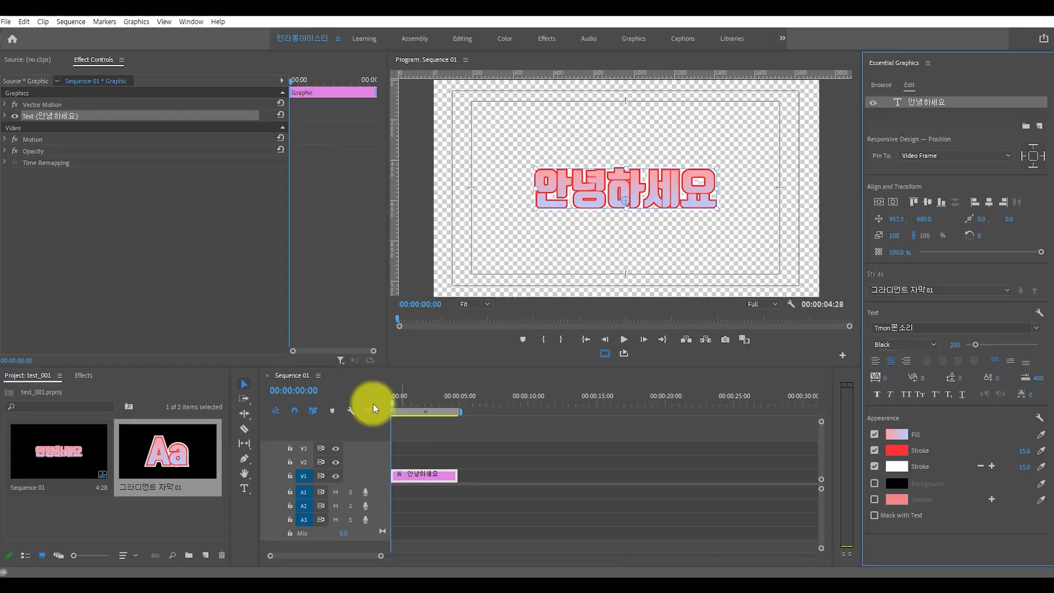
left_click(924, 289)
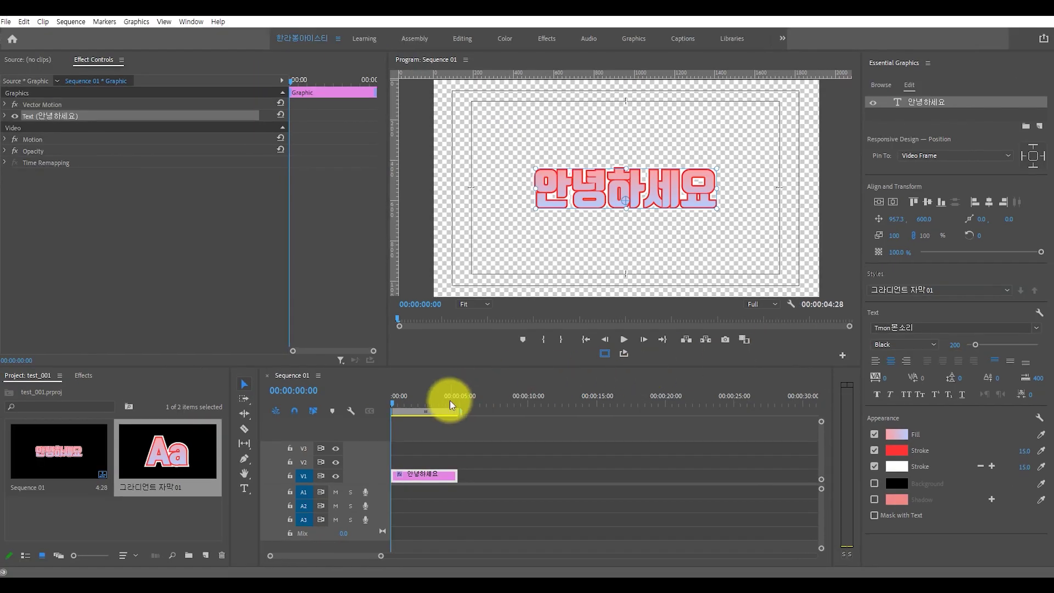
Add a second text title reading 반갑습니다 at 00:00:04:28, directly after the first title clip.
left_click_drag(446, 400, 455, 401)
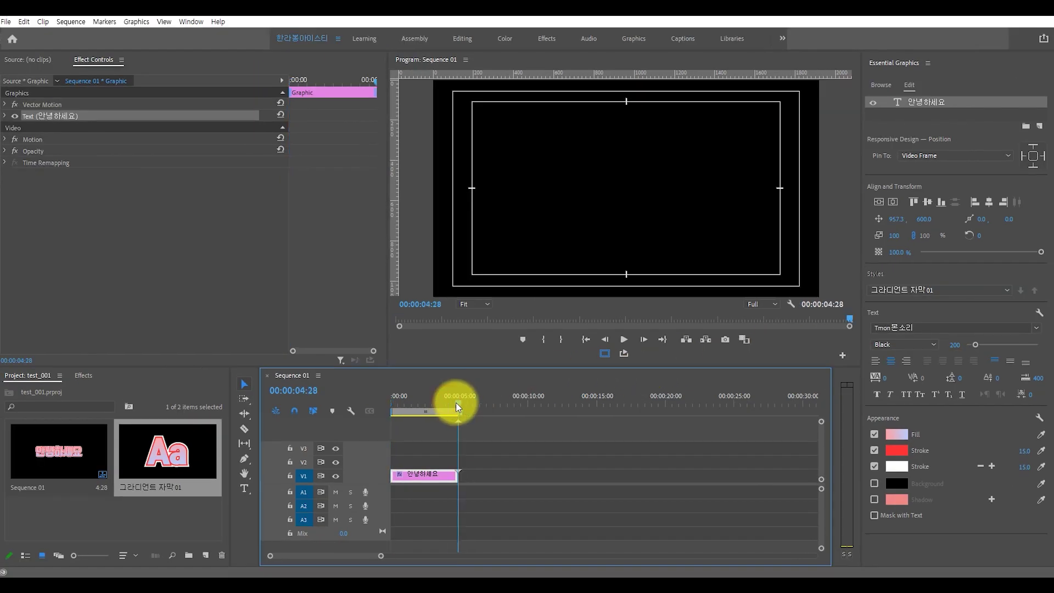
left_click(244, 487)
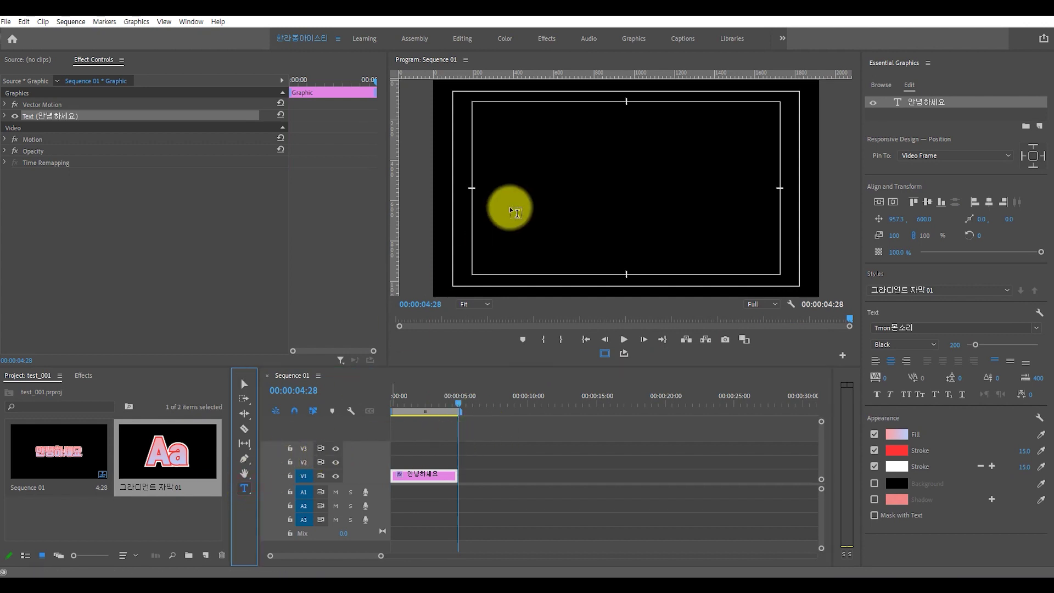
left_click(540, 198)
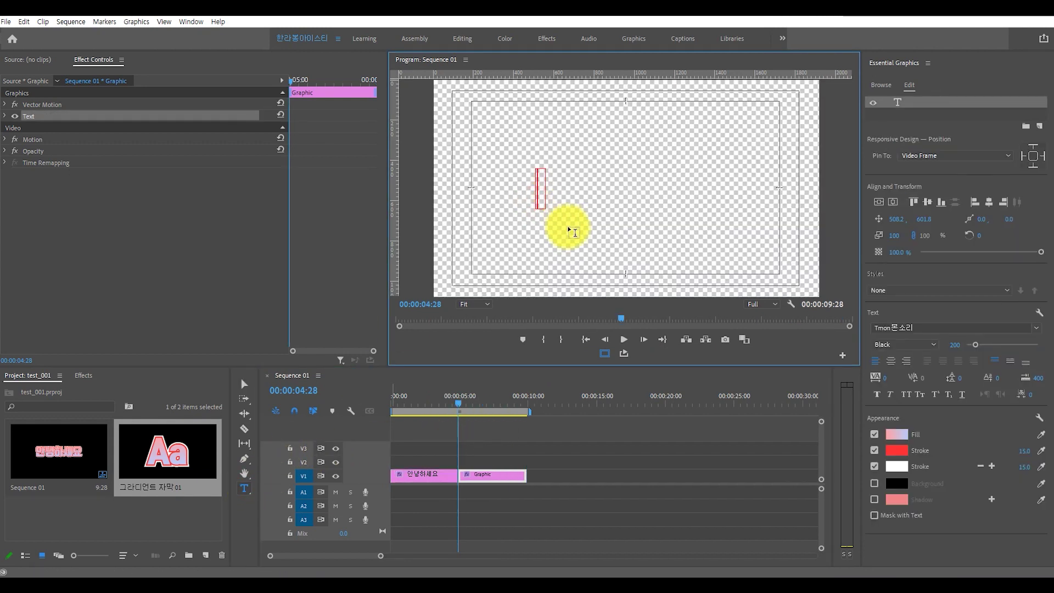
type("반갑습")
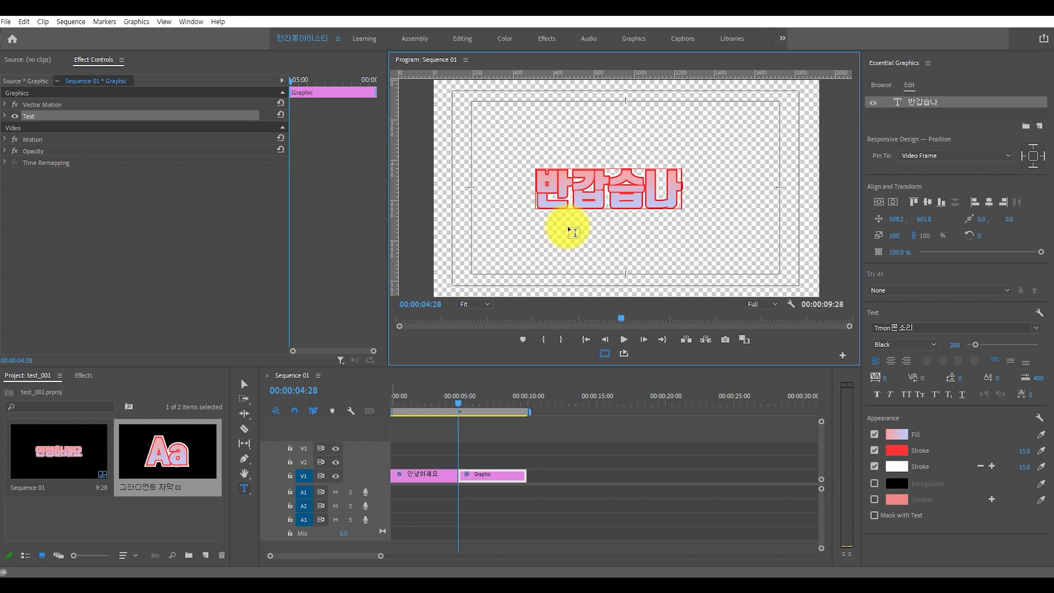
type("니다")
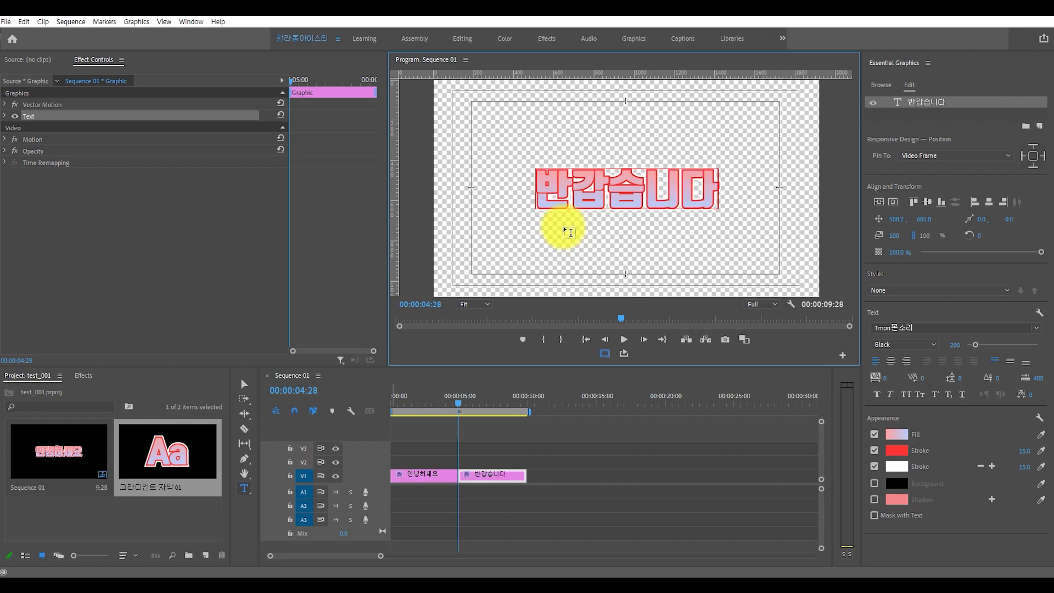
Change the 반갑습니다 title's fill from a gradient to solid white FFFFFF.
left_click(249, 381)
left_click(895, 434)
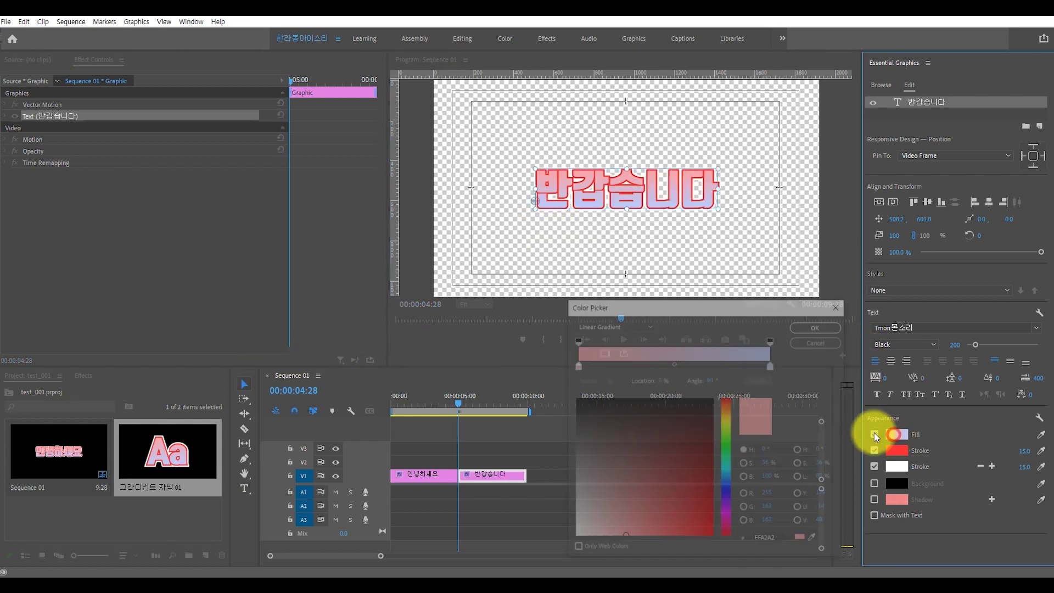
left_click(613, 325)
left_click(614, 335)
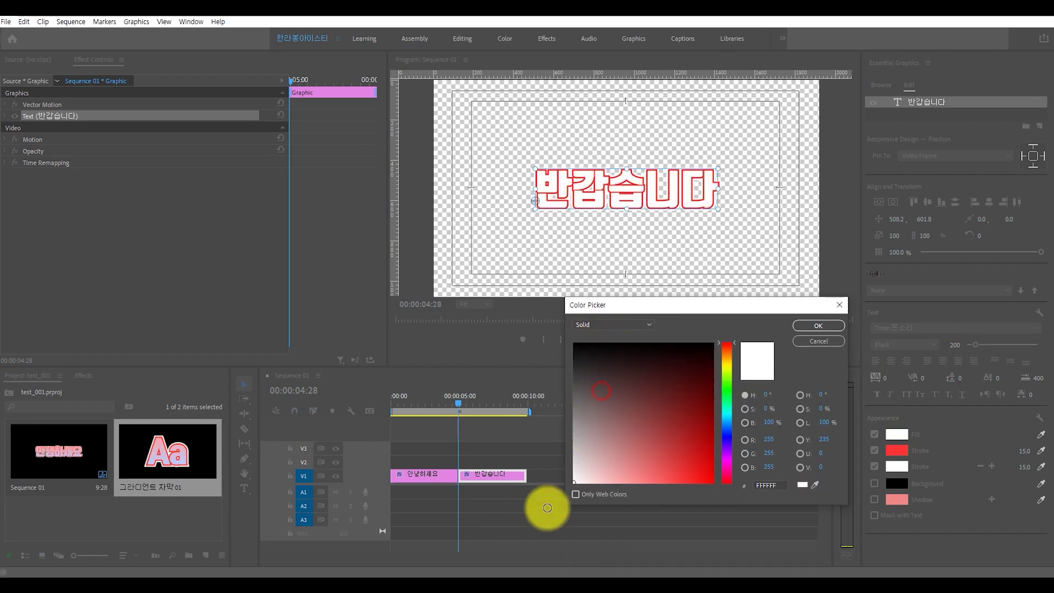
left_click(830, 326)
Make the 반갑습니다 title's first stroke black and turn off its second, white stroke.
left_click(896, 450)
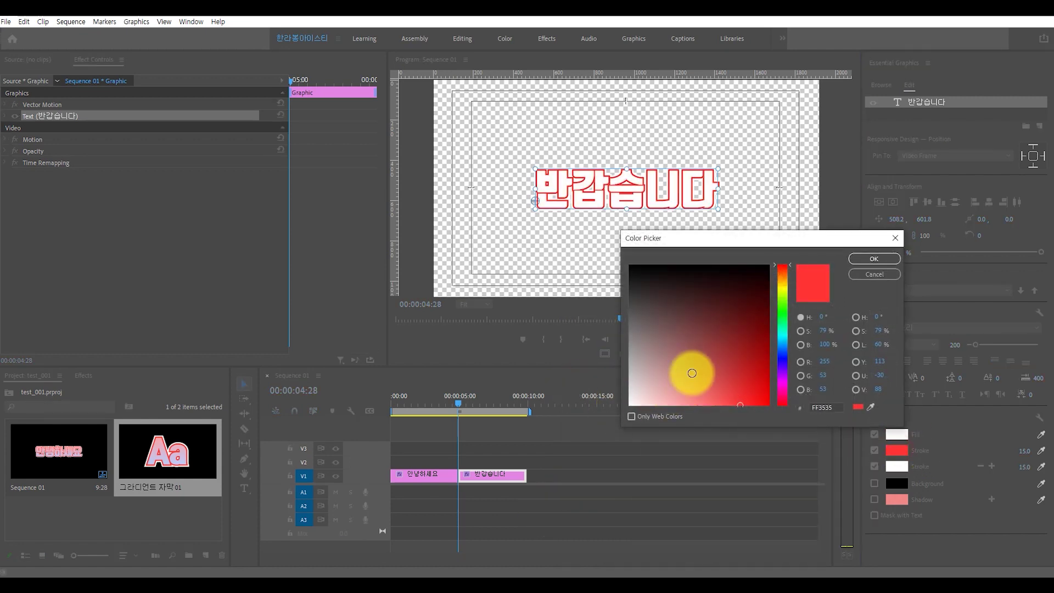
left_click(689, 372)
left_click(875, 260)
left_click(874, 466)
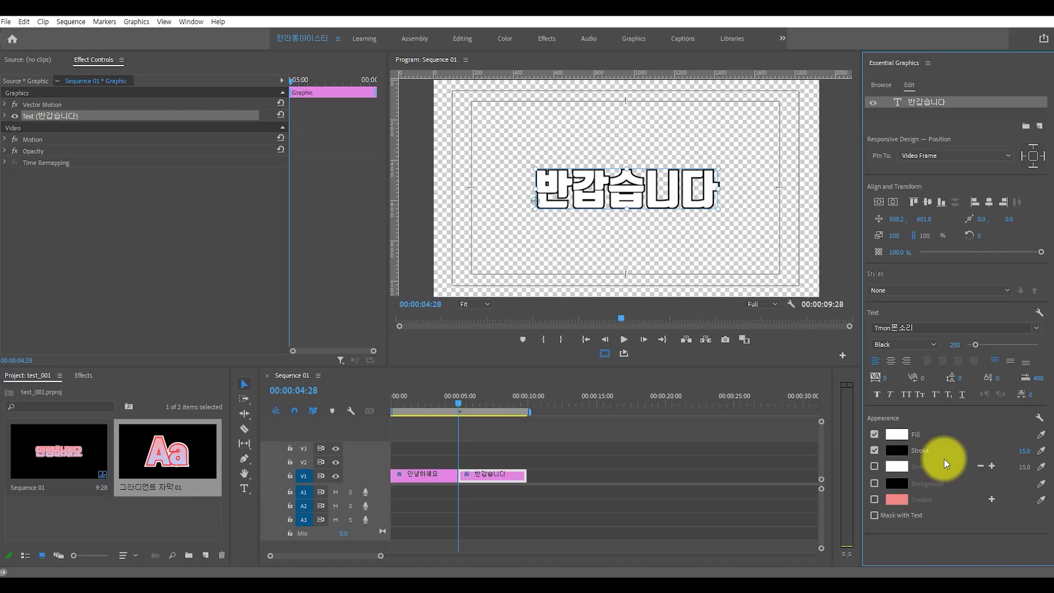
Save the 반갑습니다 title's look as a new text style named 기본자막.
left_click(985, 292)
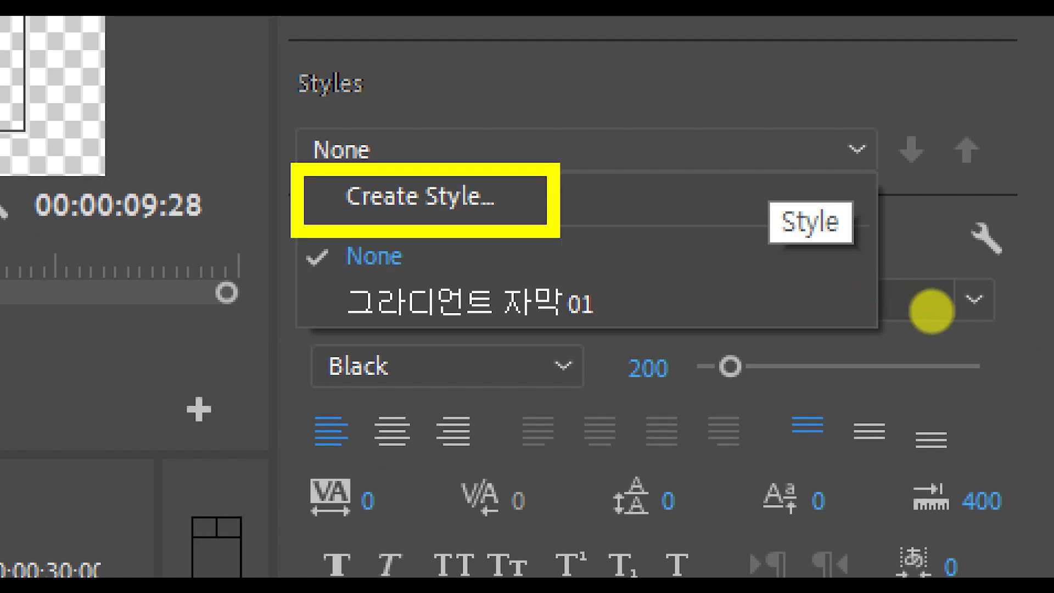
left_click(420, 195)
type("기본자막")
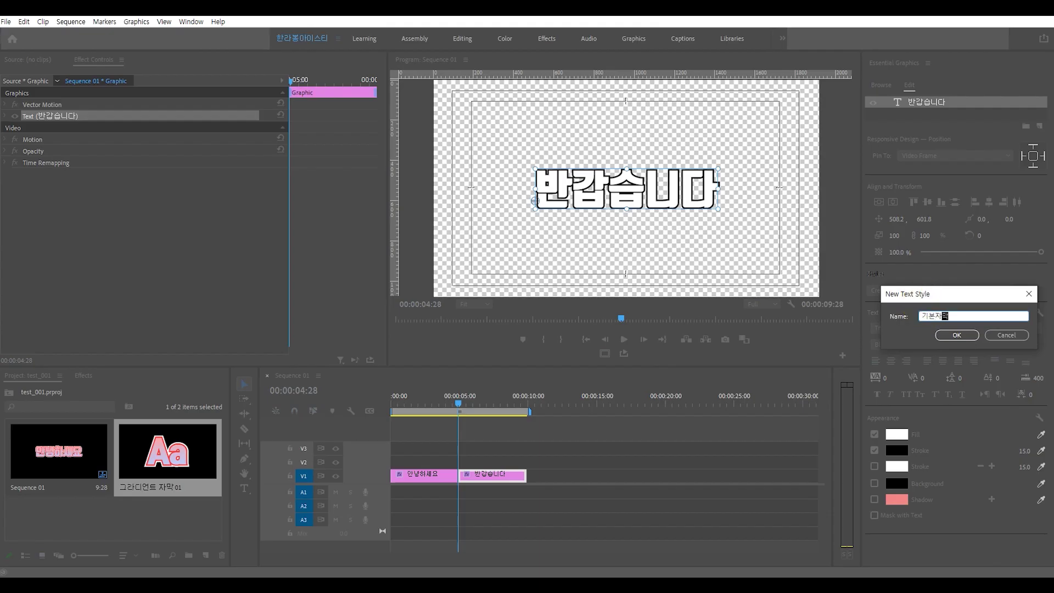
key("Return")
Check the title's style list and the project's items for the two saved text styles.
left_click(960, 286)
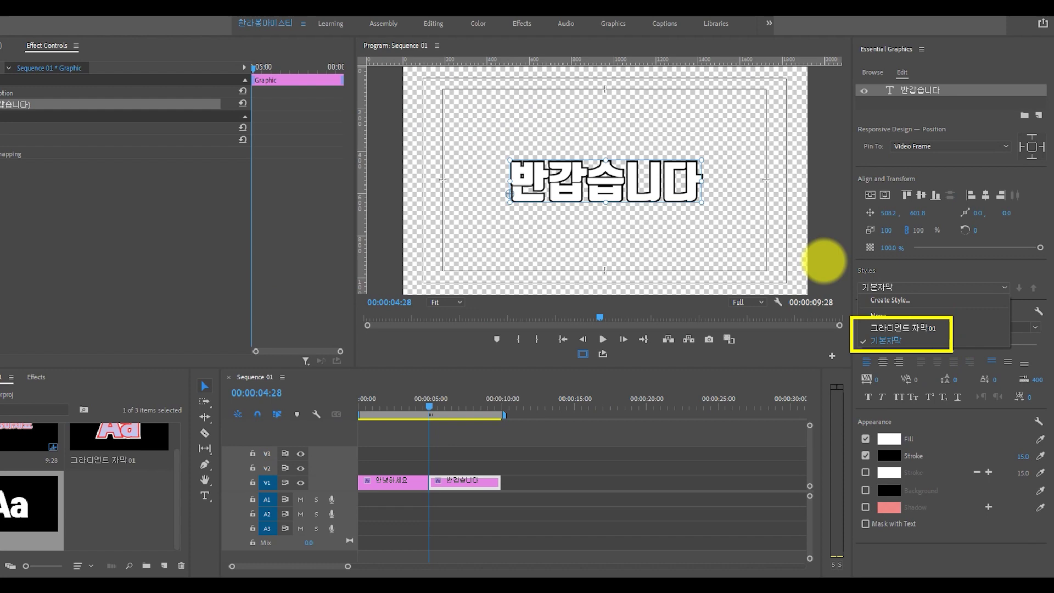
left_click(823, 262)
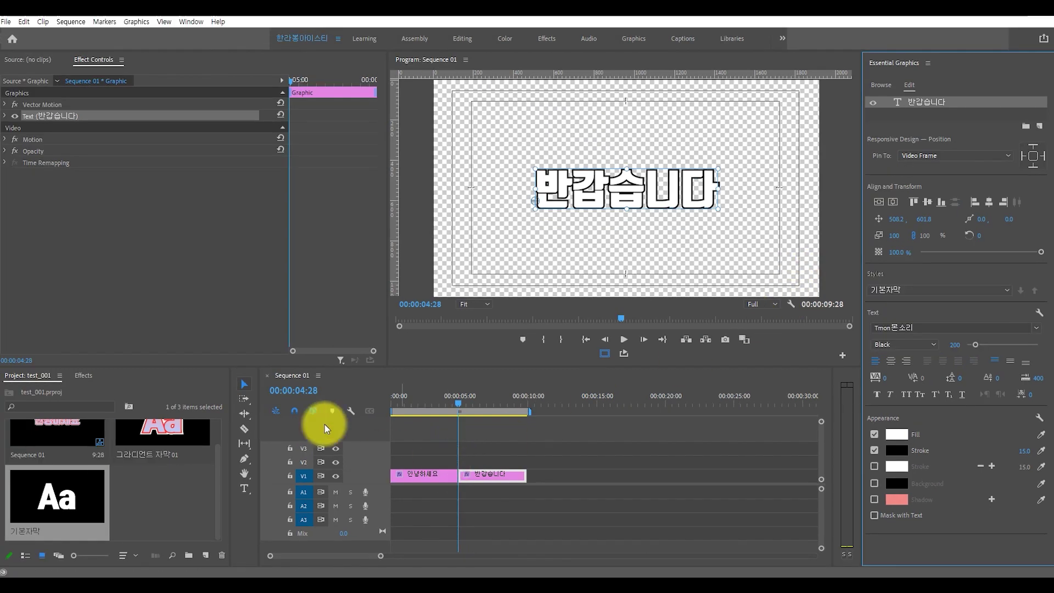
left_click_drag(181, 365, 183, 305)
left_click(137, 487)
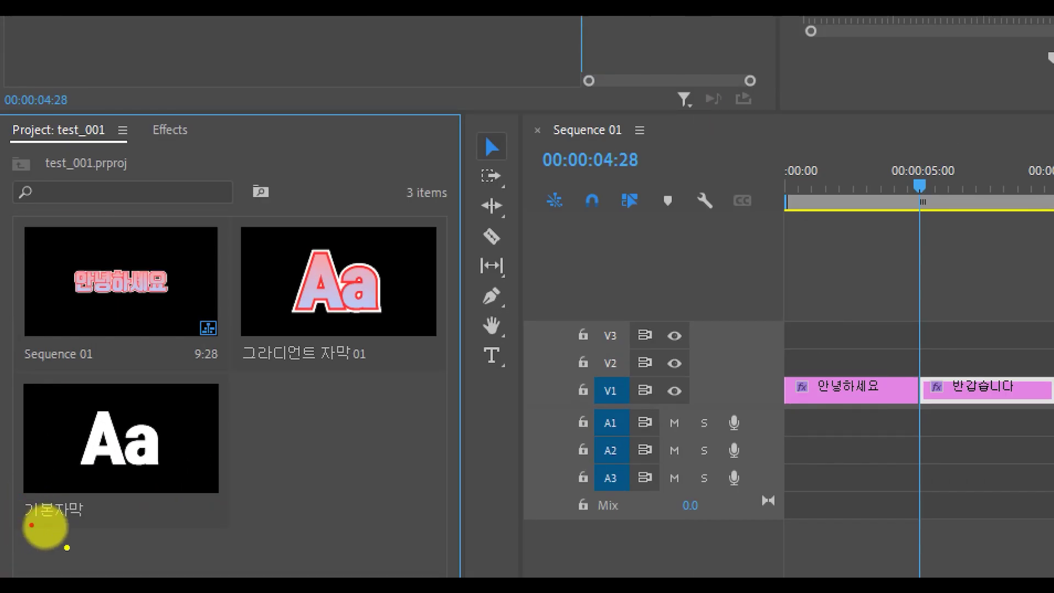
mouse_move(67, 547)
left_mouse_down()
mouse_move(25, 407)
mouse_move(80, 529)
left_mouse_up()
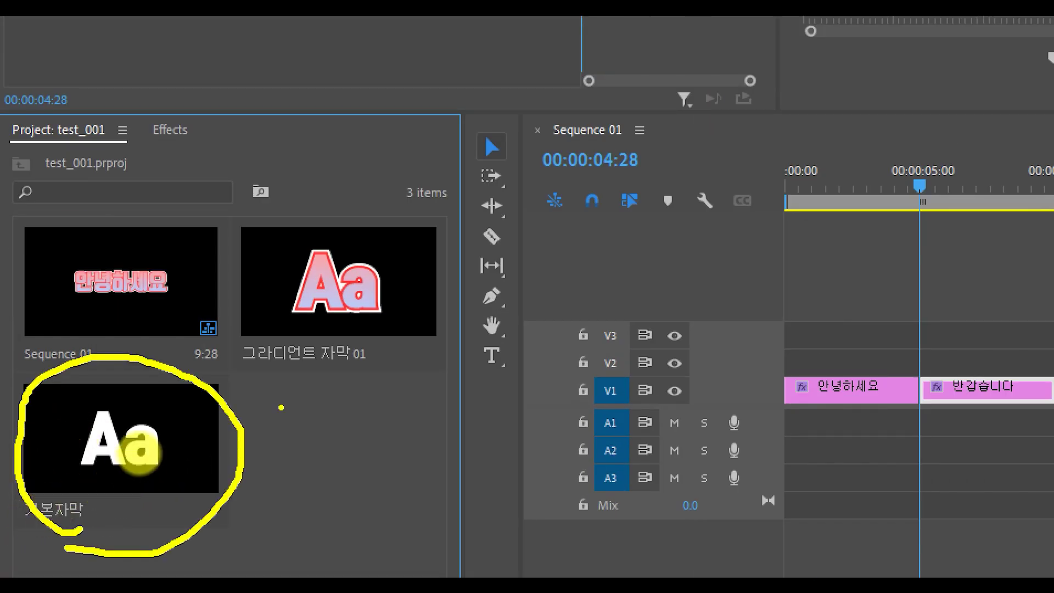
mouse_move(309, 383)
left_mouse_down()
mouse_move(422, 180)
mouse_move(217, 336)
left_mouse_up()
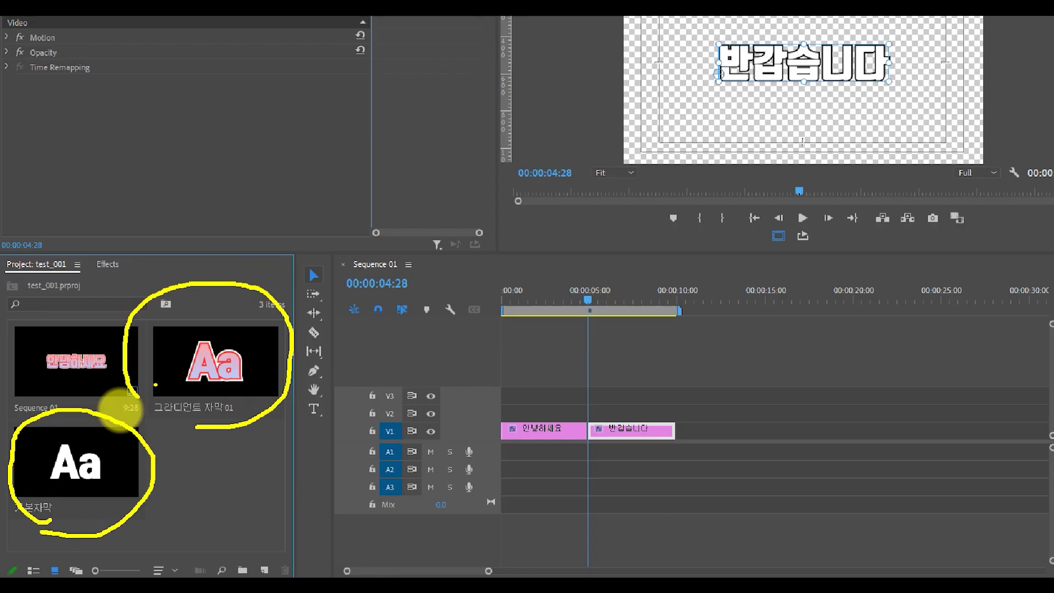
key("Escape")
left_click_drag(584, 110, 572, 237)
left_click_drag(284, 370, 275, 380)
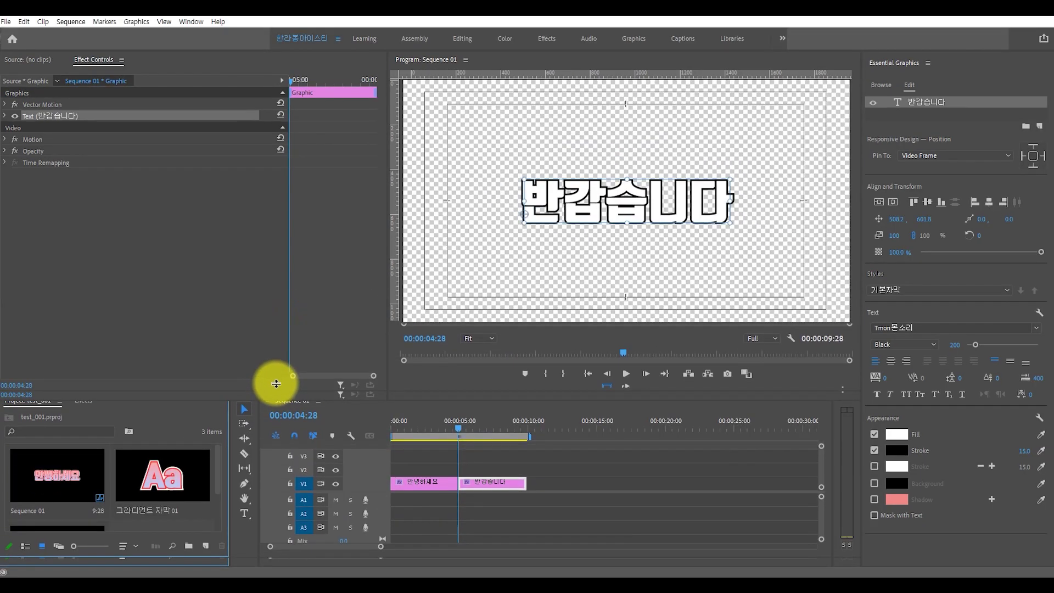
Extend the end of the 반갑습니다 clip on V1 to 00:00:26:17.
left_click(602, 449)
left_click(517, 482)
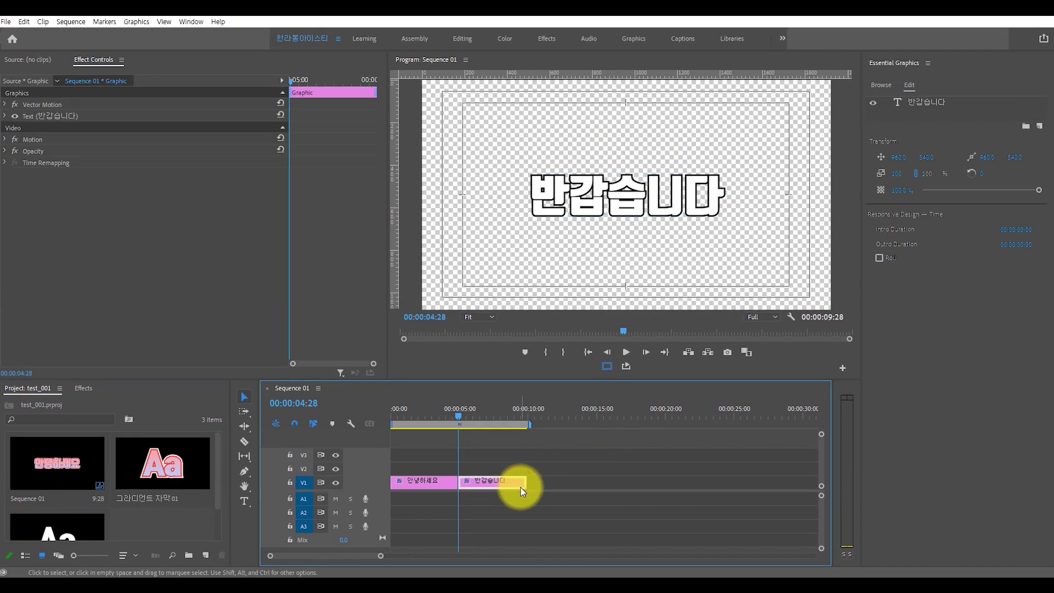
left_click_drag(526, 480, 757, 482)
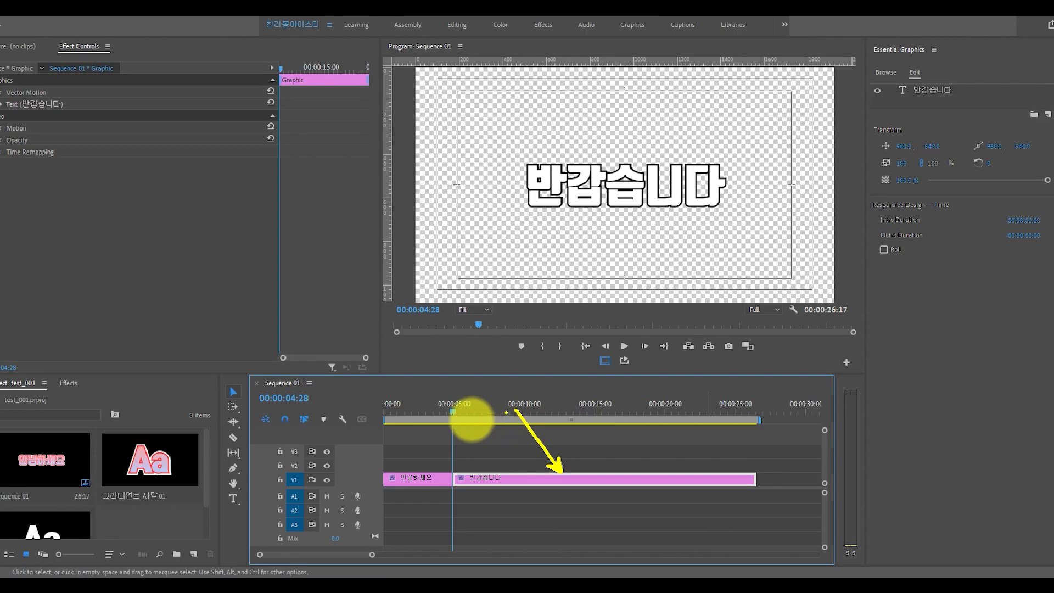
Split the 반갑습니다 clip into four pieces with the Razor tool, at about 10, 14 and 19 seconds.
left_click(234, 437)
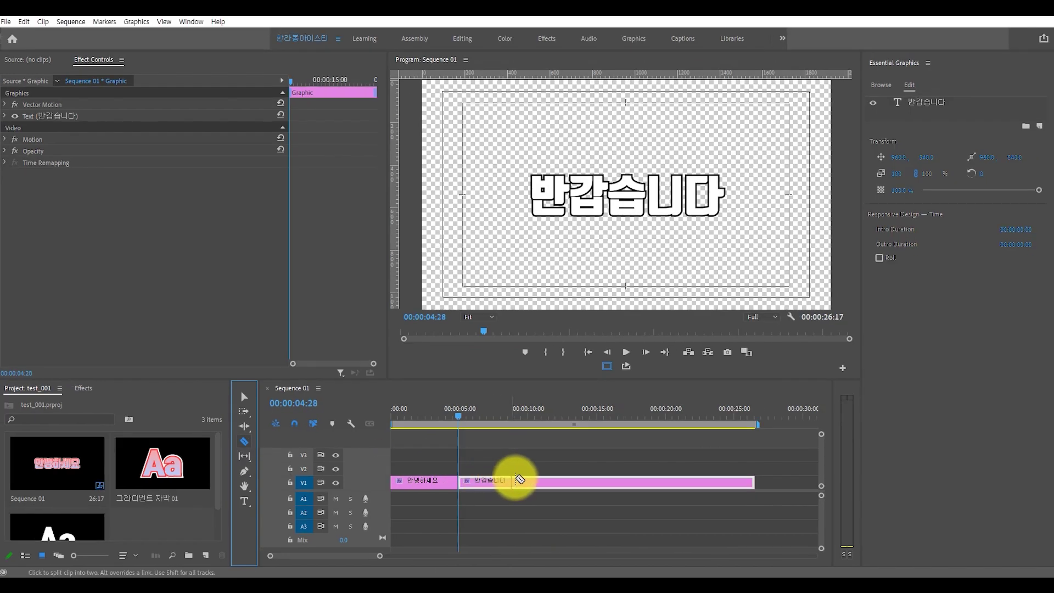
left_click(528, 482)
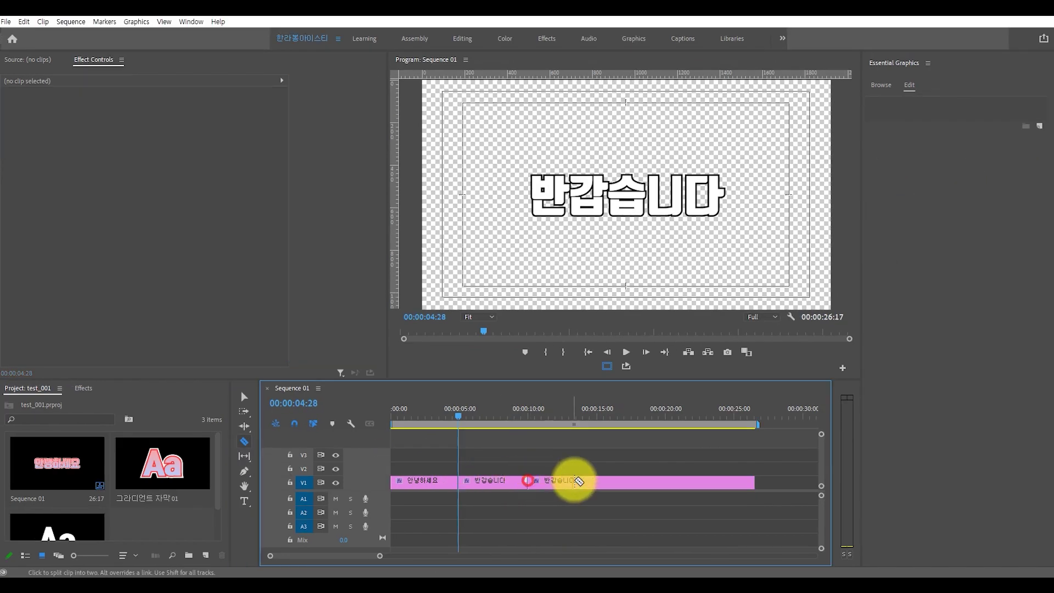
left_click(588, 482)
left_click(649, 482)
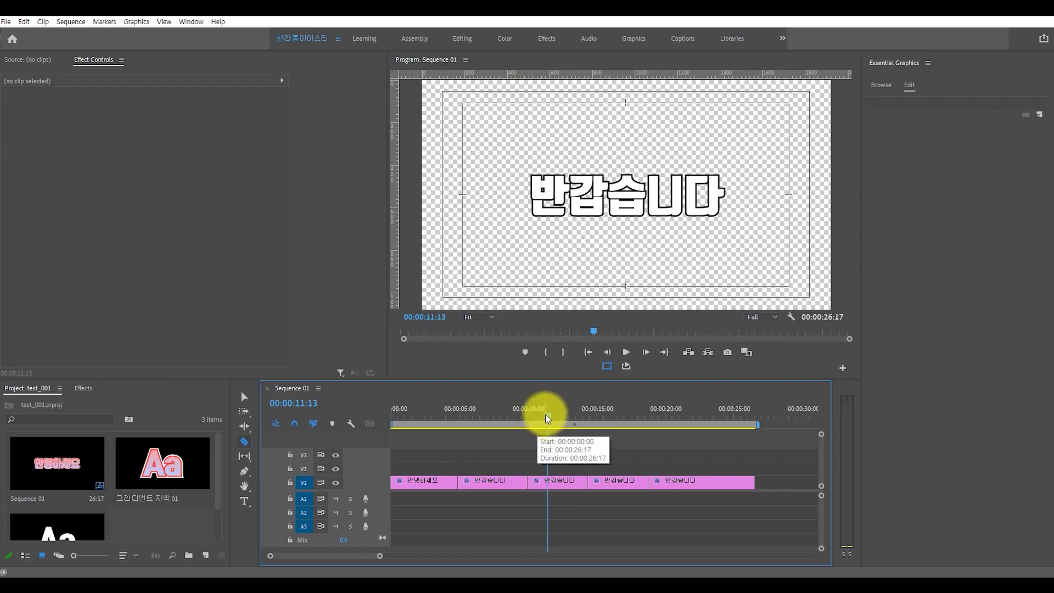
Replace the text of the third clip on V1, at 00:00:11:10, with 고맙습니다.
left_click_drag(511, 266, 505, 266)
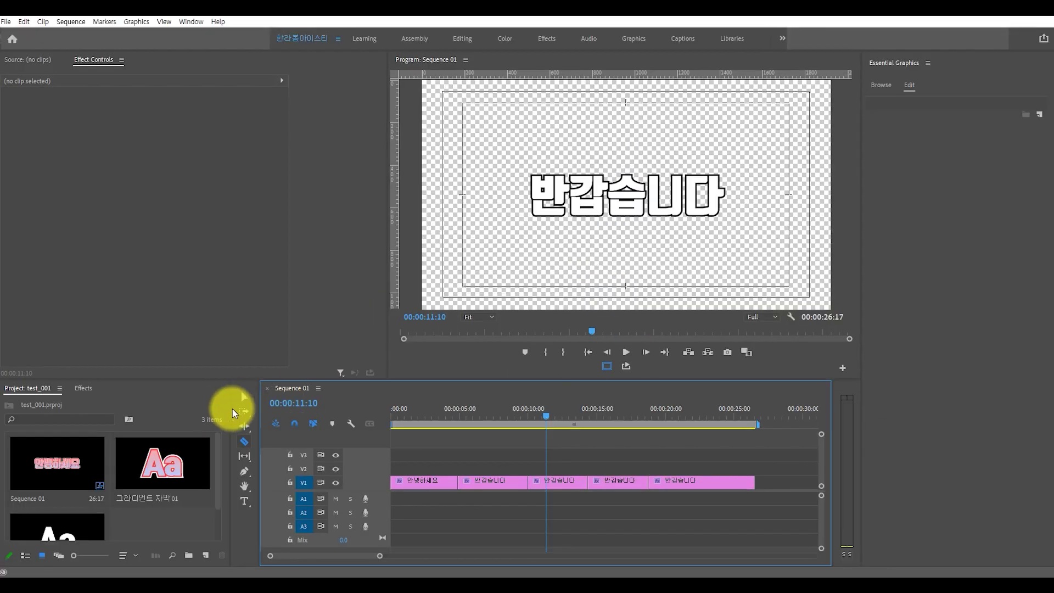
left_click(71, 404)
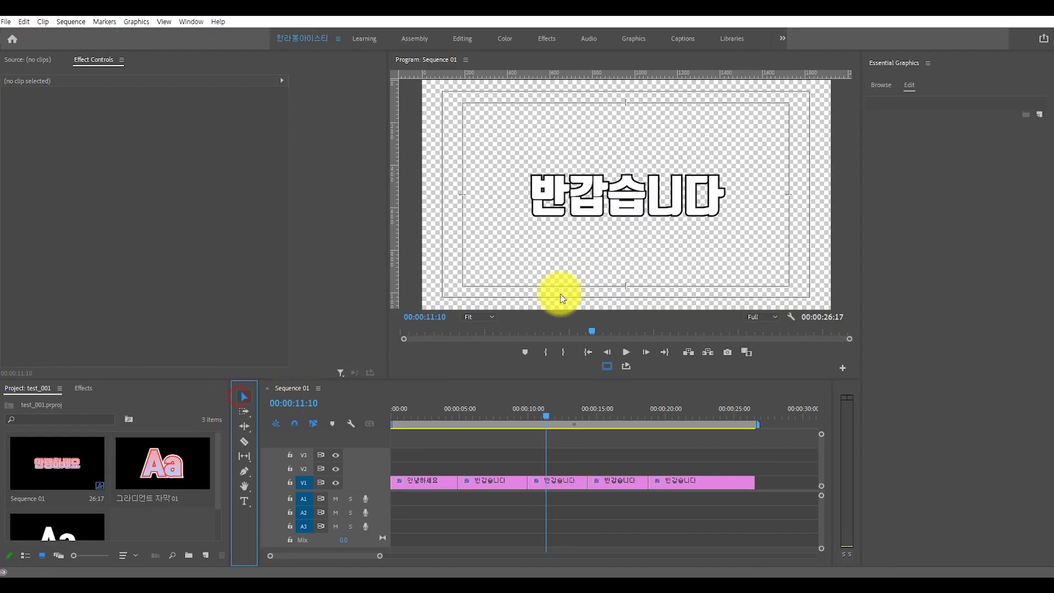
left_click(618, 200)
double_click(618, 198)
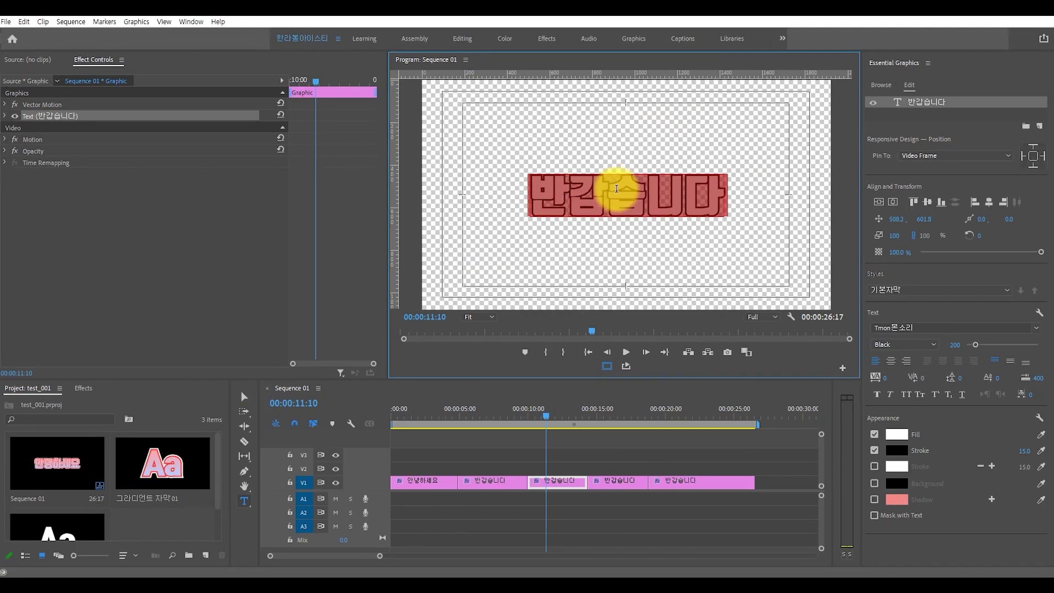
type("ㄱㅗ")
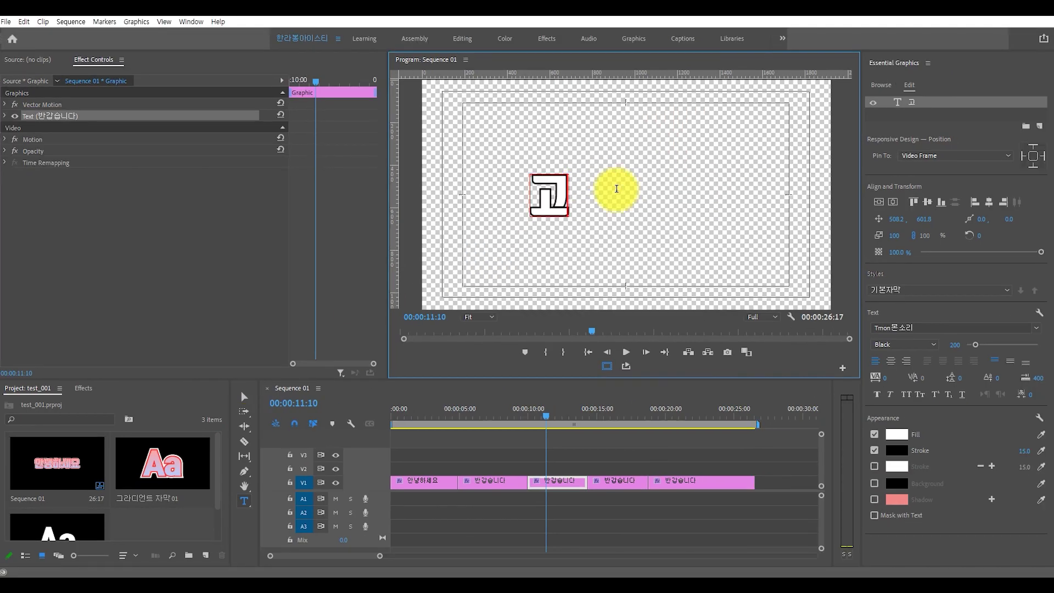
type("맙습니다")
Replace the text of the fourth clip on V1, at 00:00:16:04, with 감사합니다.
left_click(612, 417)
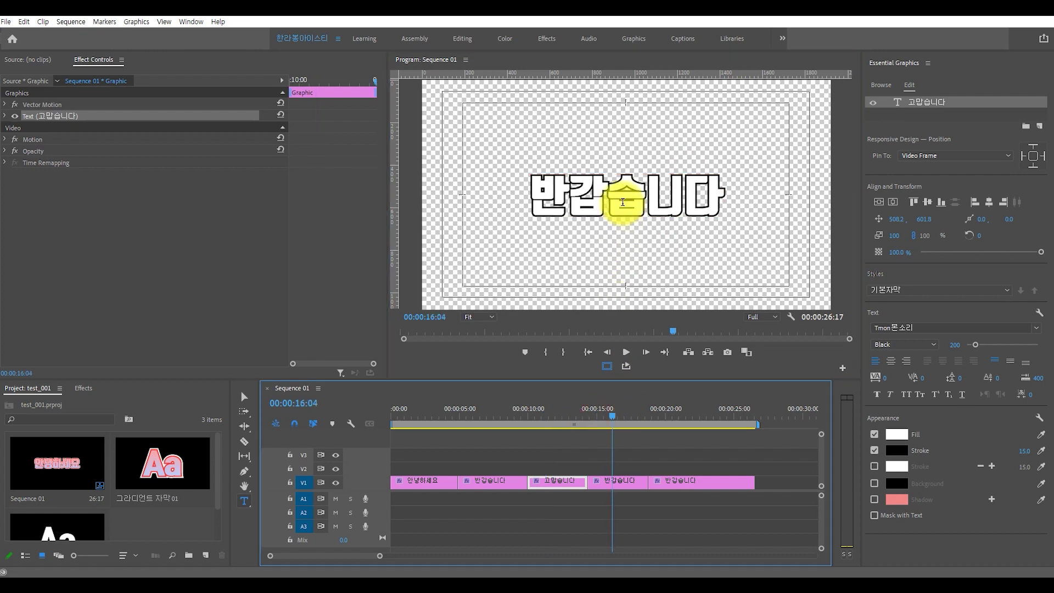
double_click(661, 208)
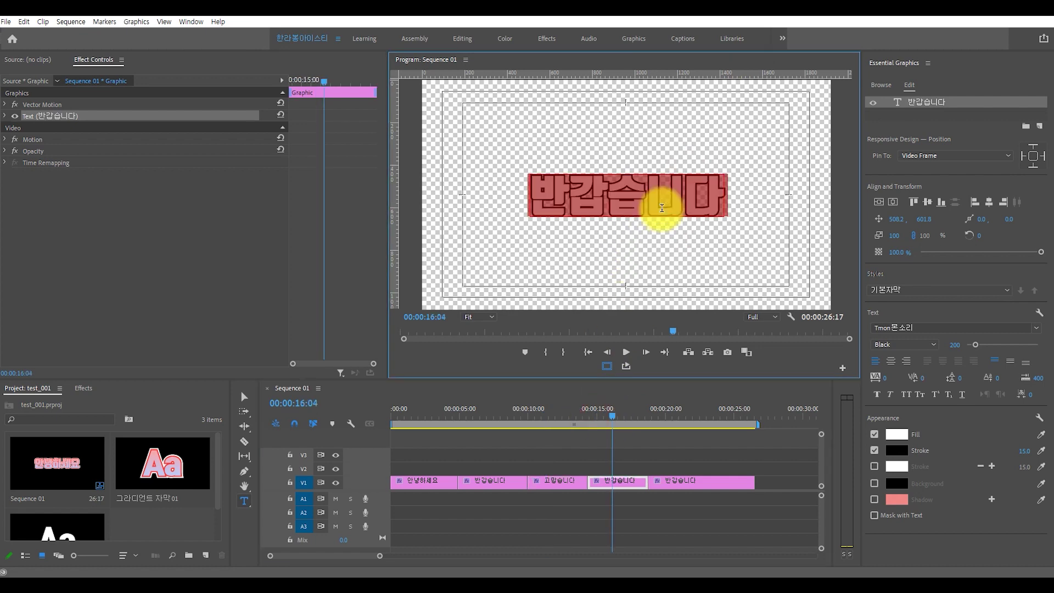
type("감사합니다")
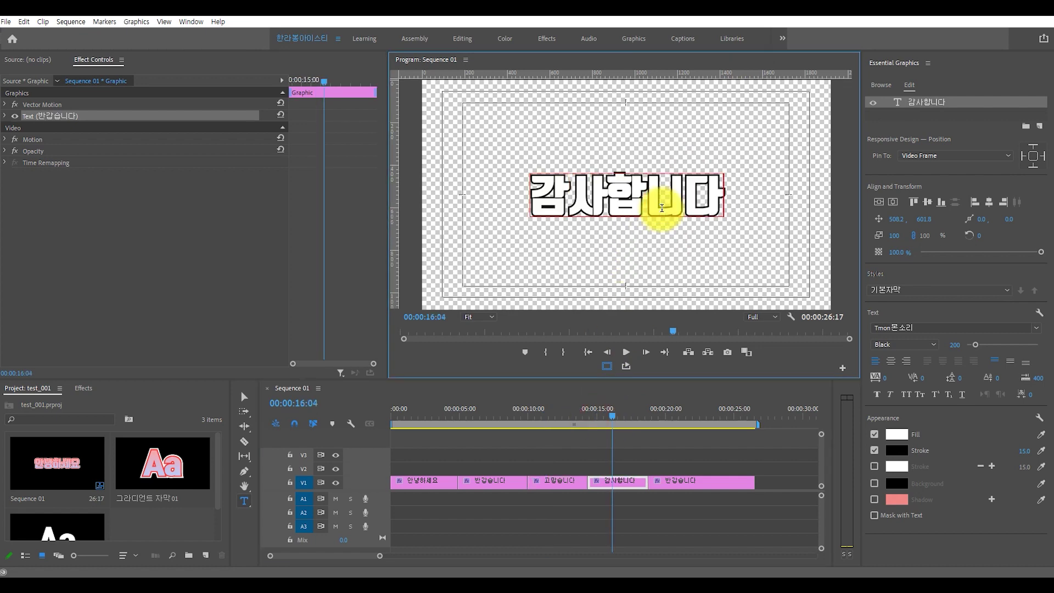
Replace the text of the last clip on V1, at 00:00:20:10, with 사랑합니다.
left_click(669, 412)
double_click(636, 206)
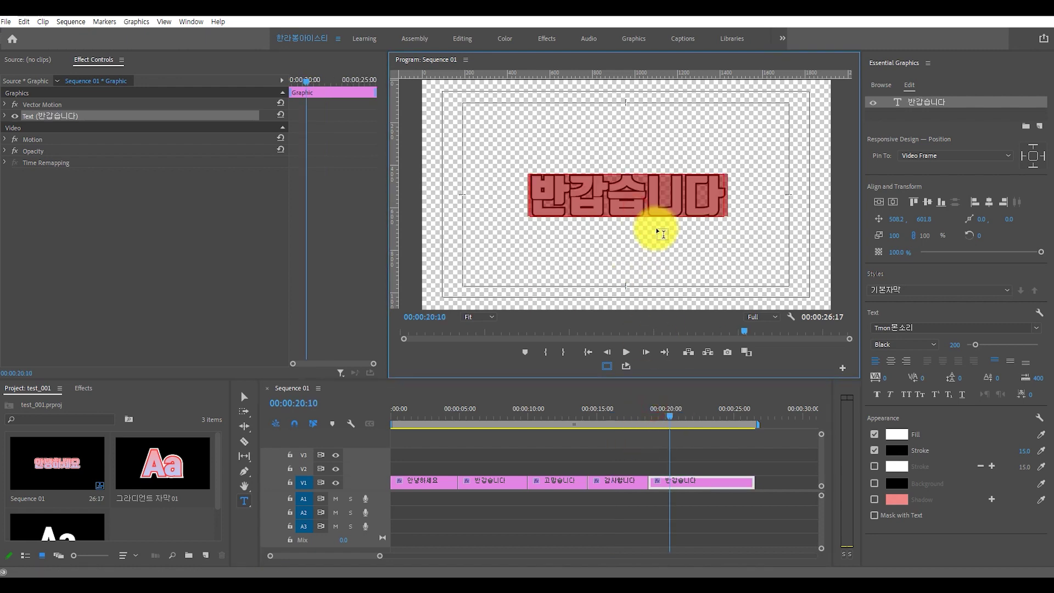
type("사랑합니다")
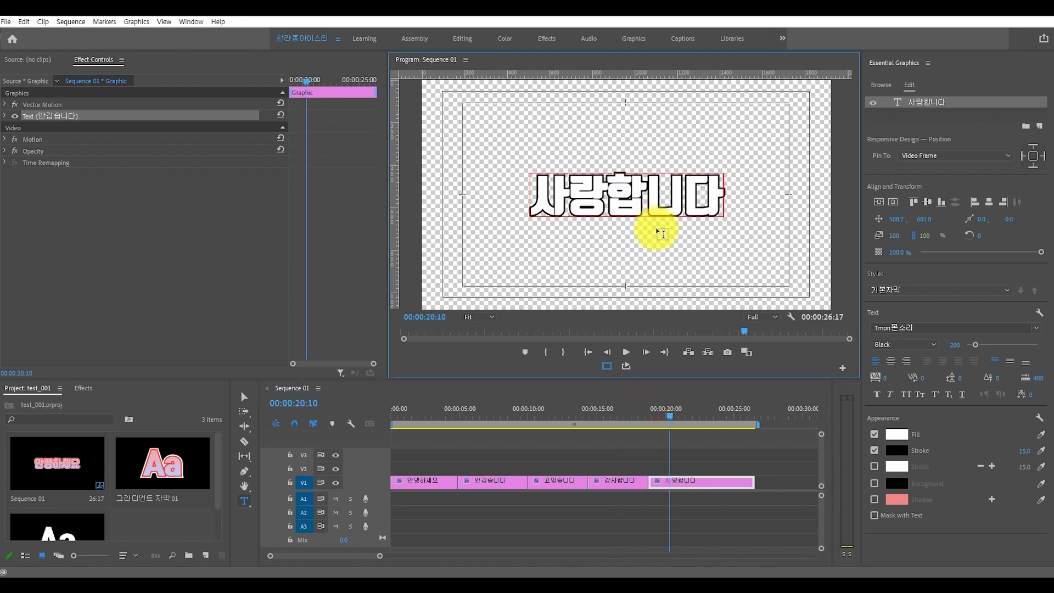
Apply the saved text style 그라디언트 자막01 to the 고맙습니다 title.
left_click_drag(616, 413, 558, 419)
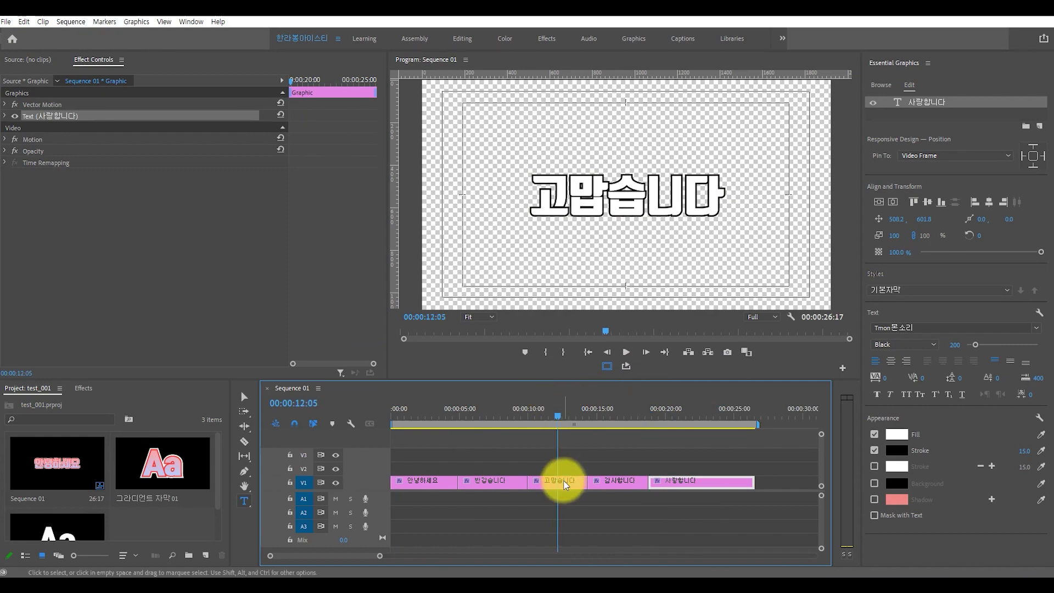
left_click(564, 484)
left_click(601, 214)
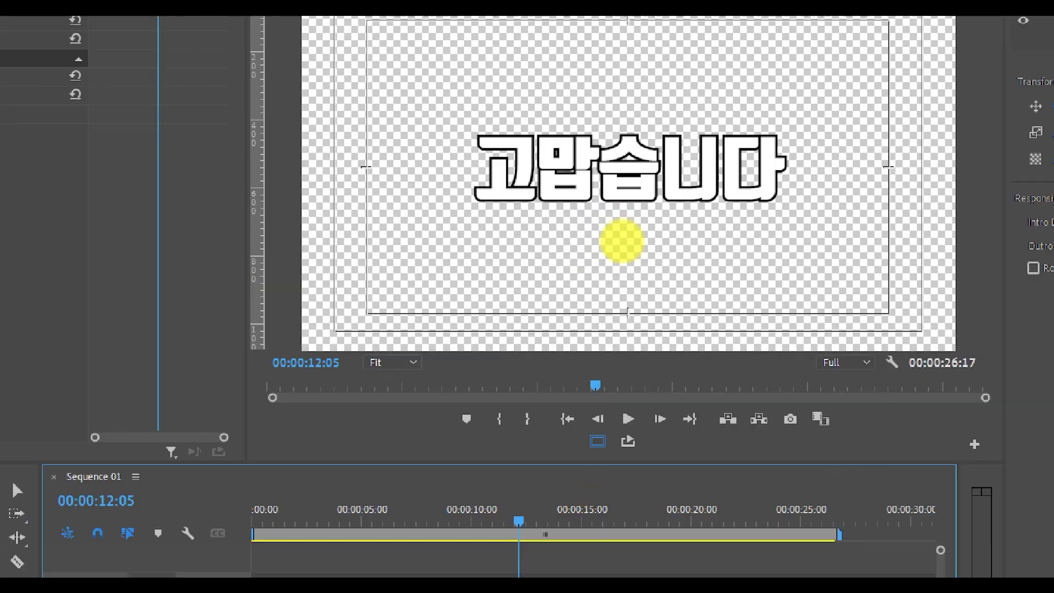
left_click(661, 272)
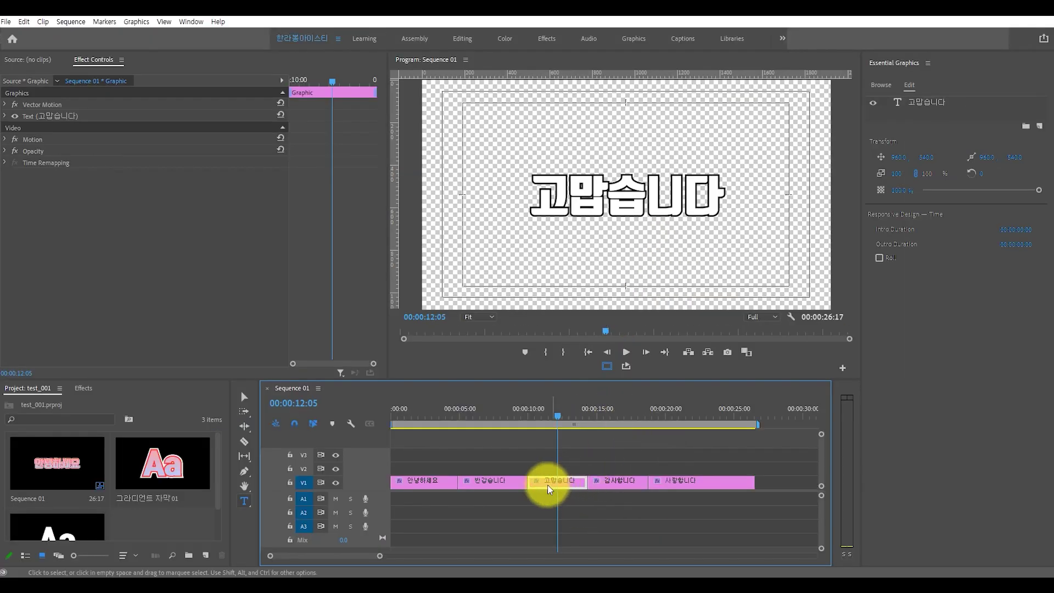
left_click(933, 104)
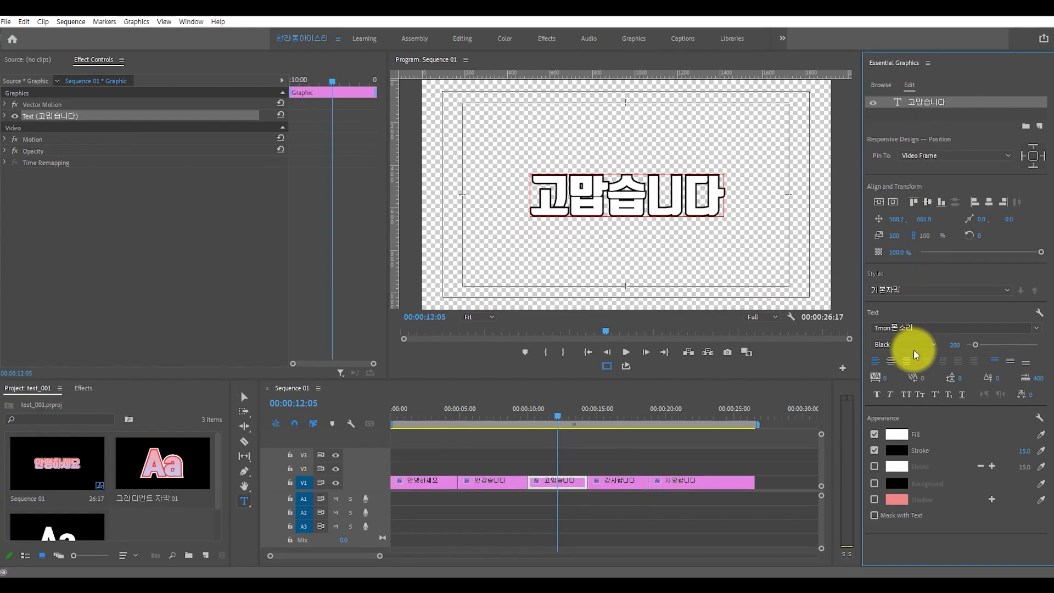
left_click(922, 290)
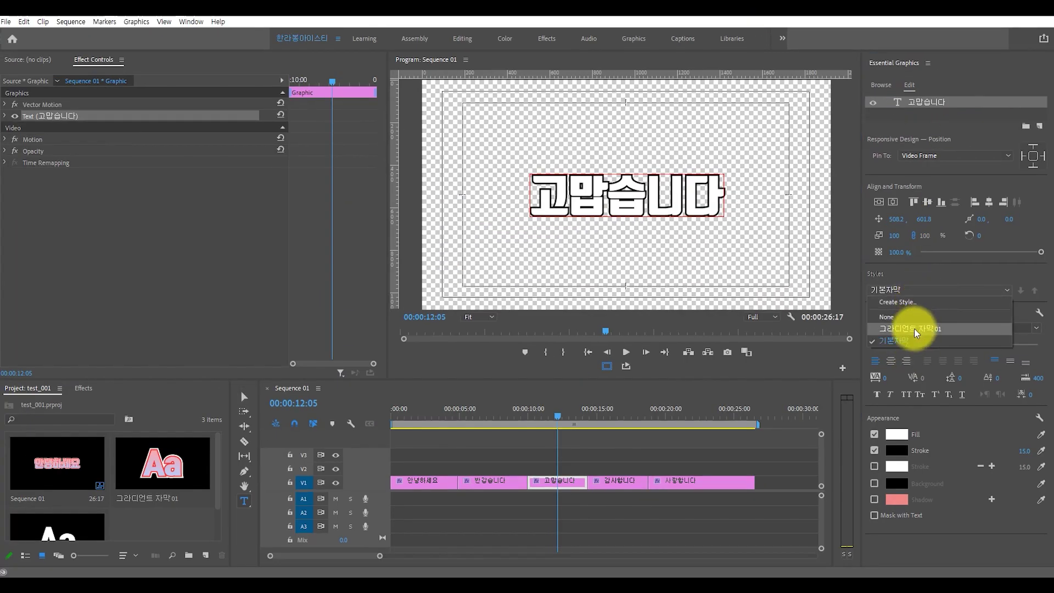
left_click(915, 329)
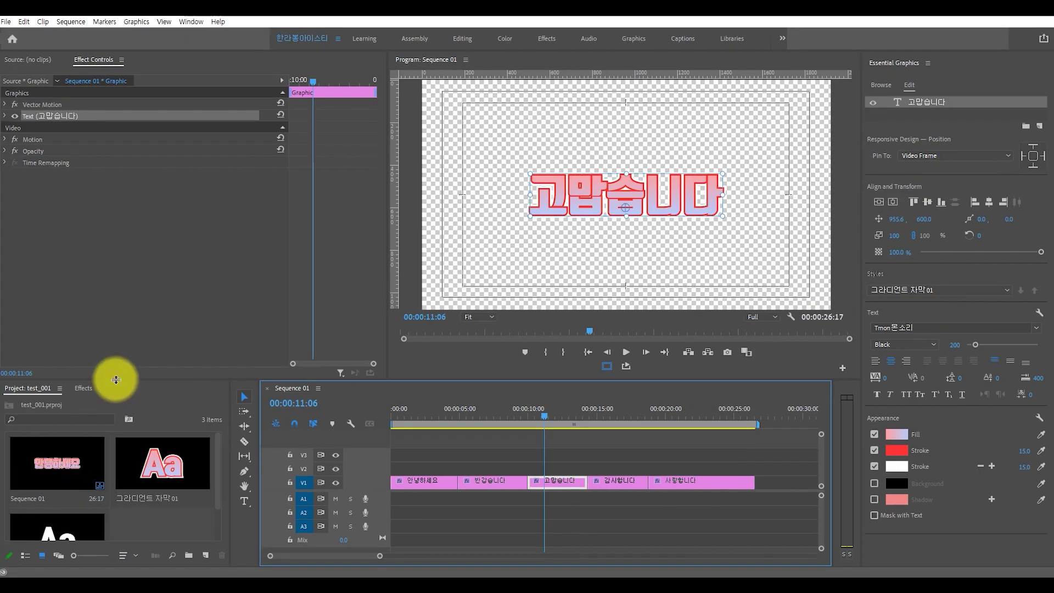
Show all project items and select both text styles, 그라디언트 자막01 and 기본자막.
left_click_drag(116, 379, 113, 334)
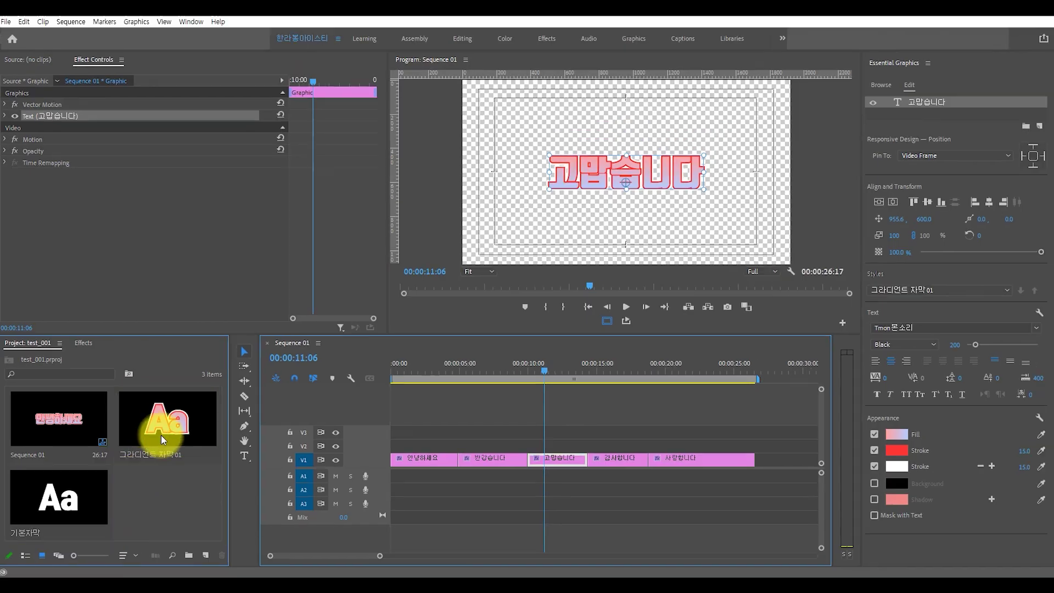
left_click(323, 273)
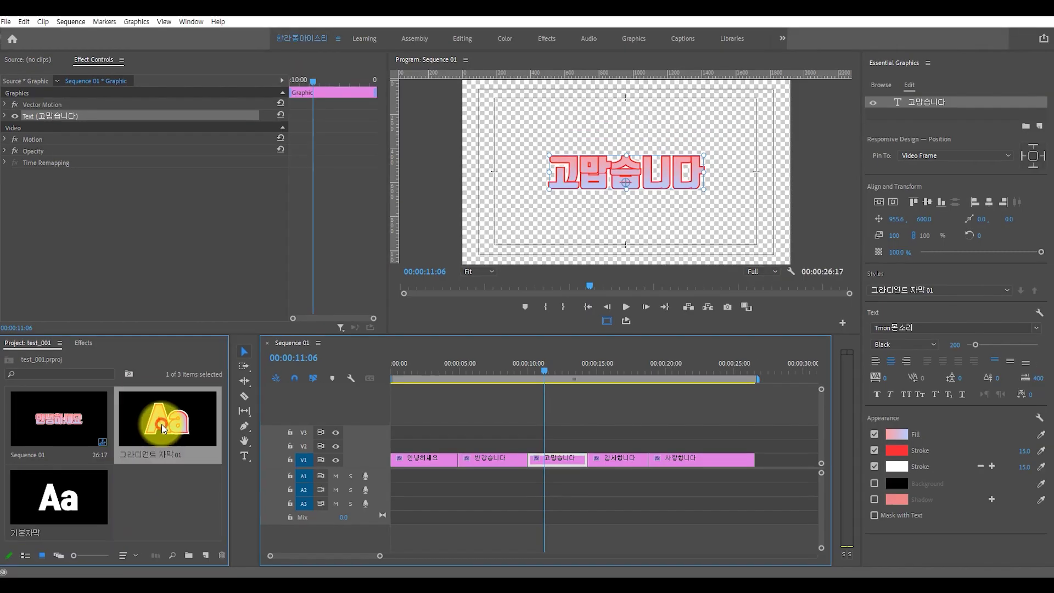
left_click(69, 494, "ctrl")
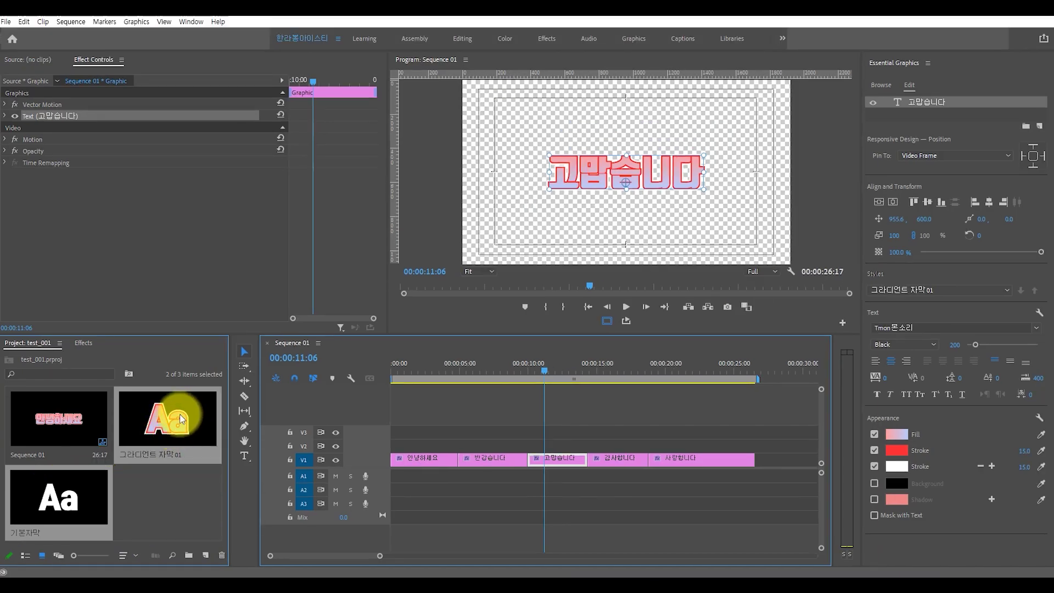
Export the two selected text styles to the 바탕 화면 folder as Text Styles.prtextstyle.
right_click(181, 419)
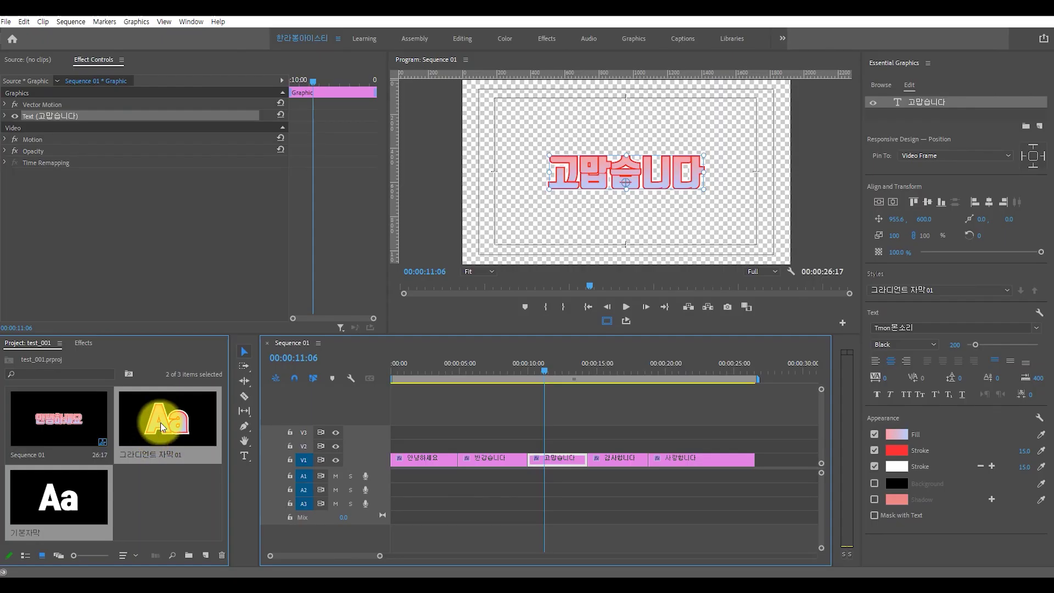
right_click(160, 423)
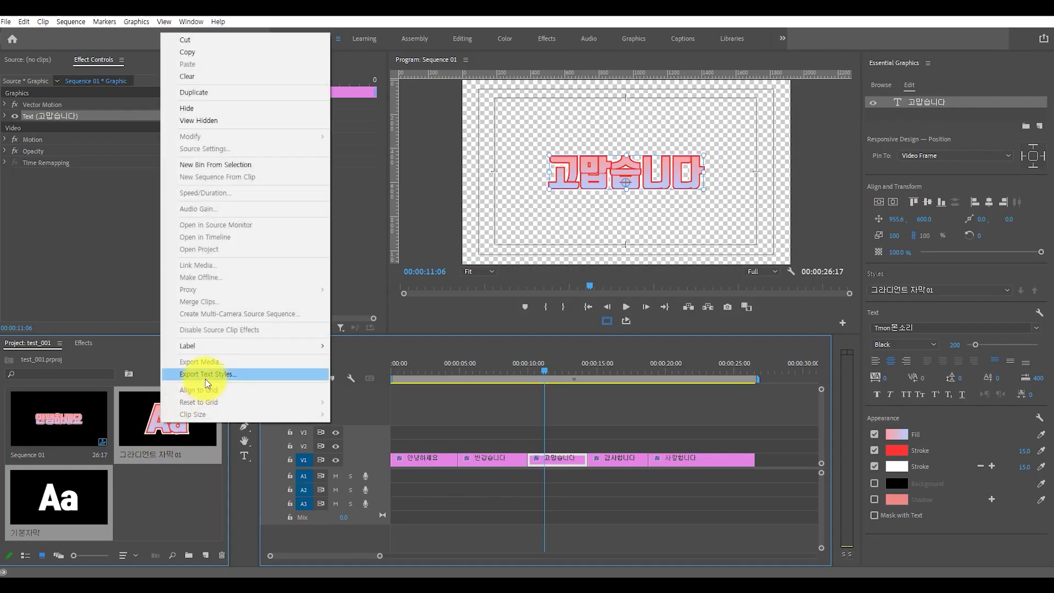
left_click(223, 374)
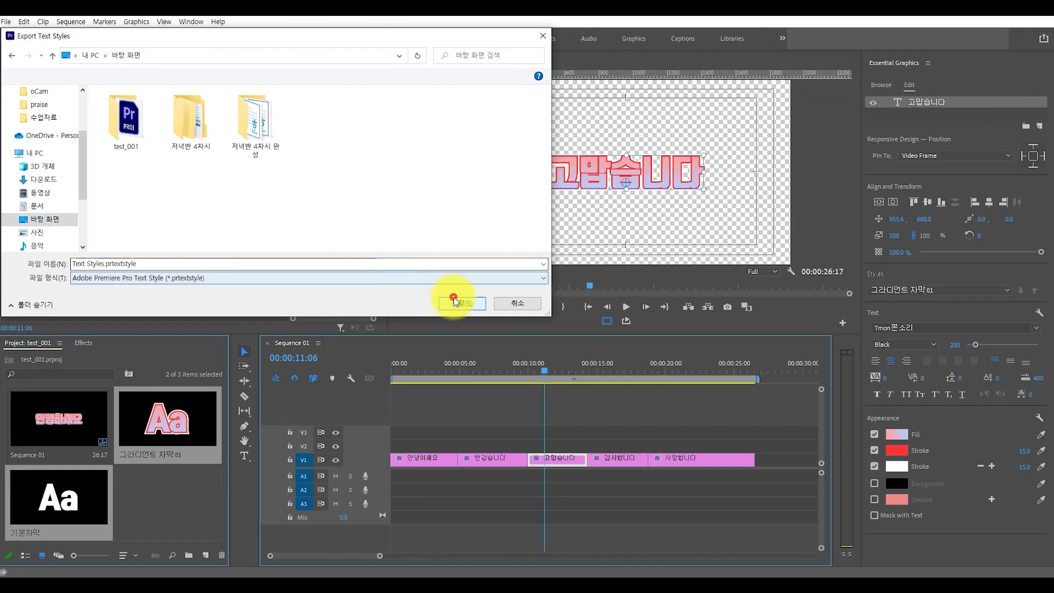
left_click(453, 300)
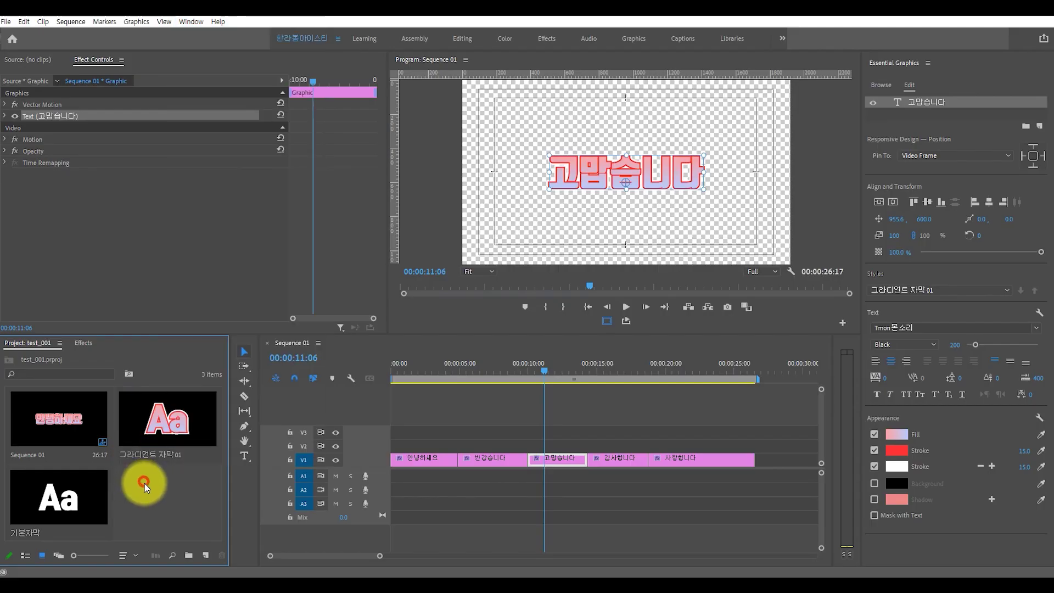
Delete the text styles 그라디언트 자막01 and 기본자막 from the project and check the title's list of styles.
left_click(134, 459)
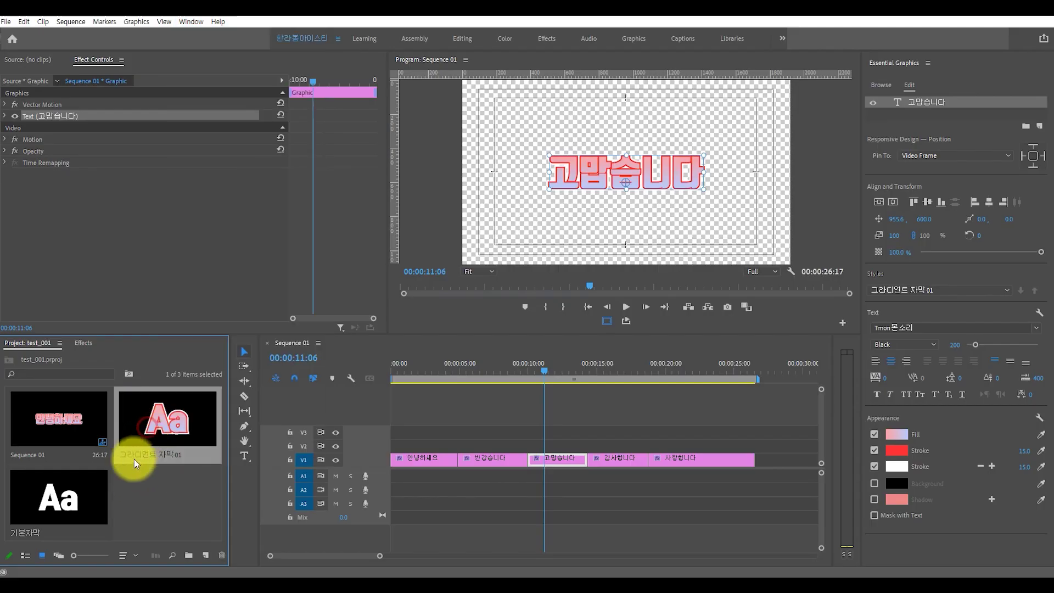
key("Delete")
left_click(153, 430)
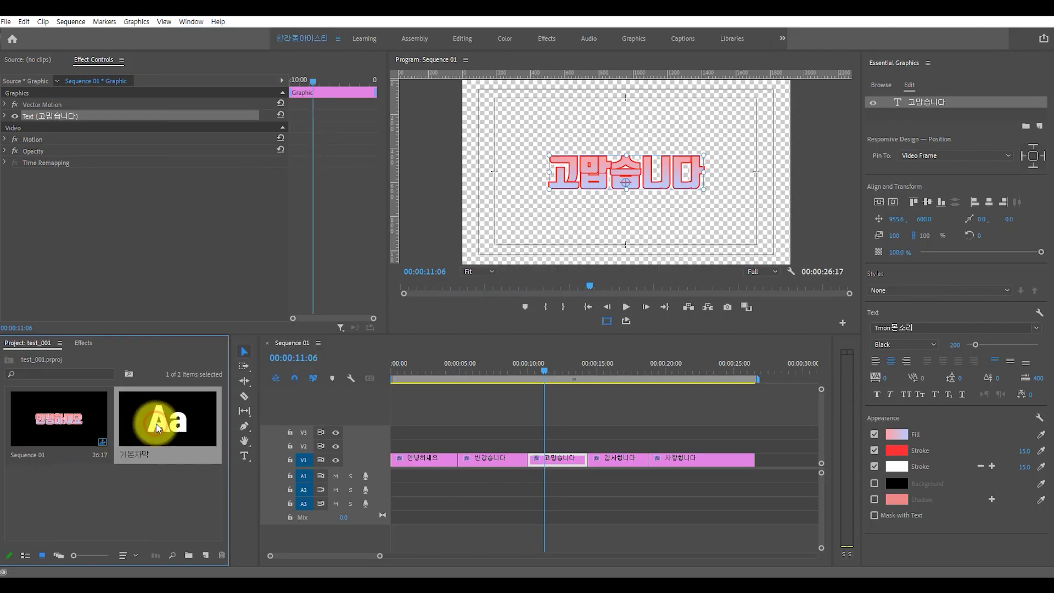
key("Delete")
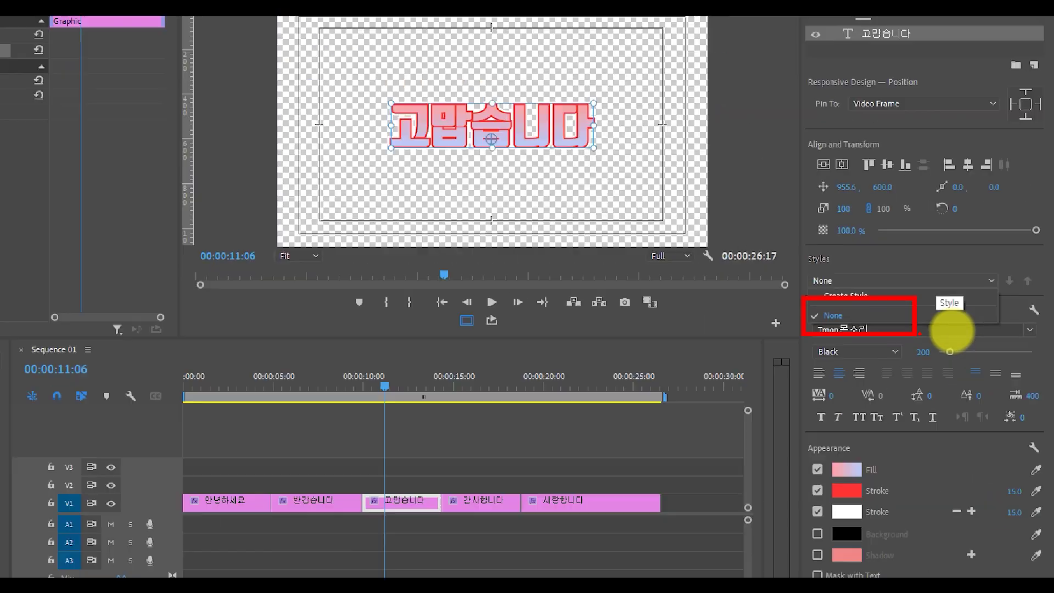
left_click(678, 173)
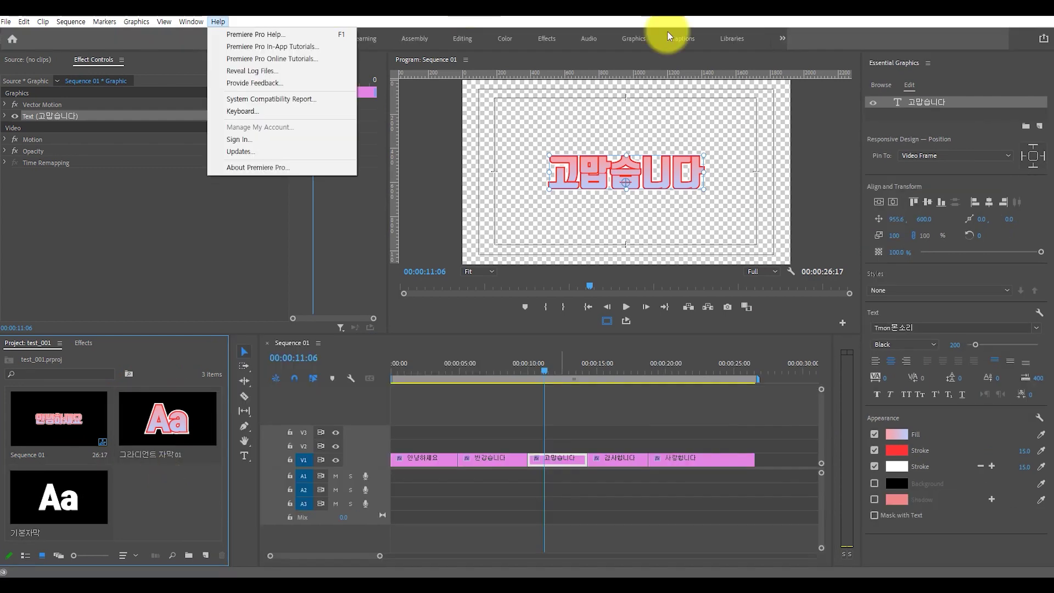
left_click(957, 290)
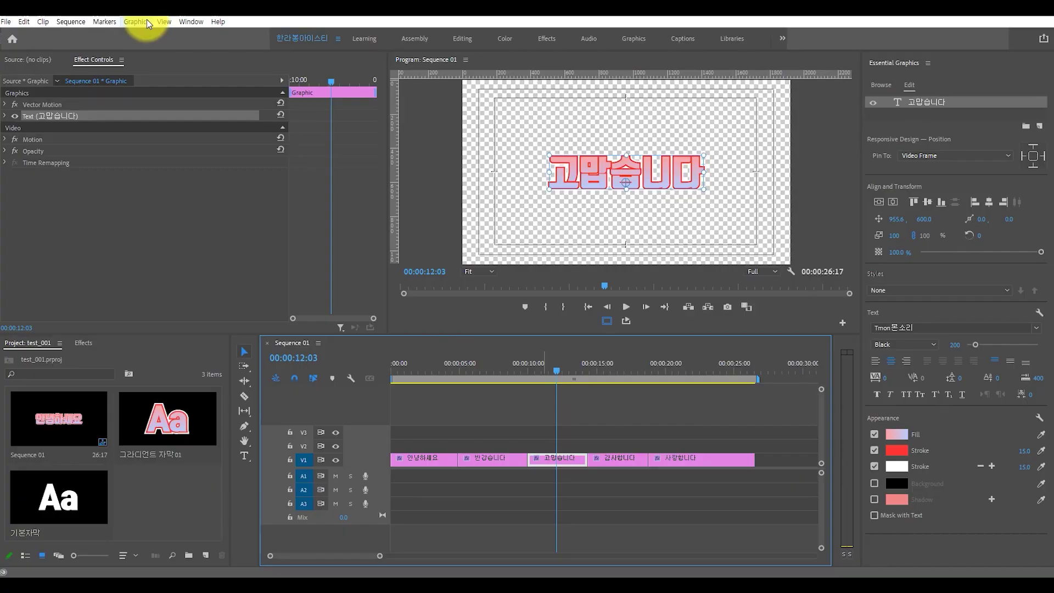
Open Replace Fonts in Projects and choose HY헤드라인M as the replacement for Tmon몬소리 Black.
left_click(200, 39)
left_click(284, 322)
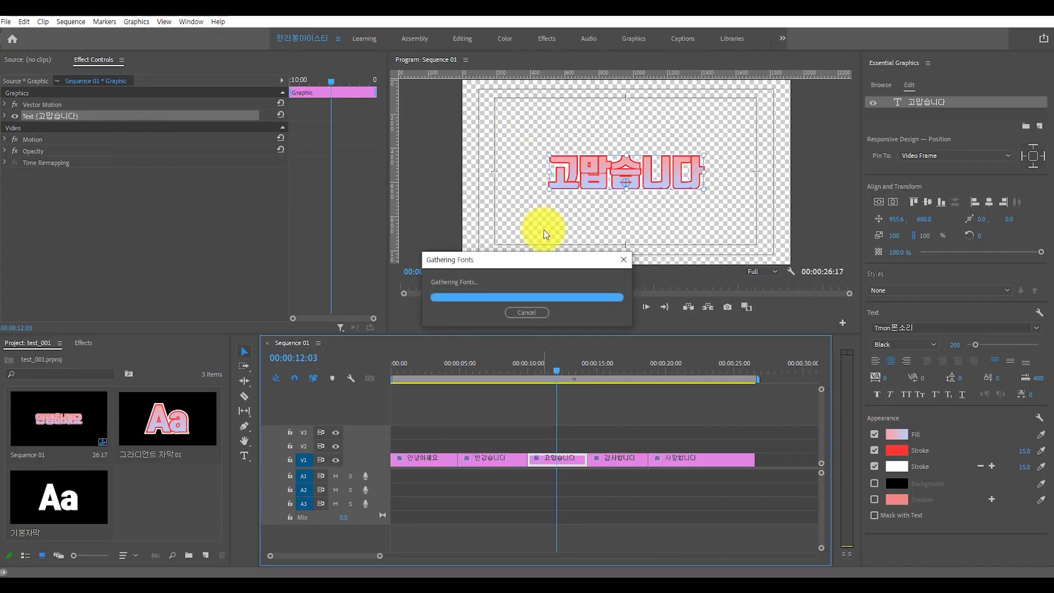
left_click_drag(516, 192, 460, 177)
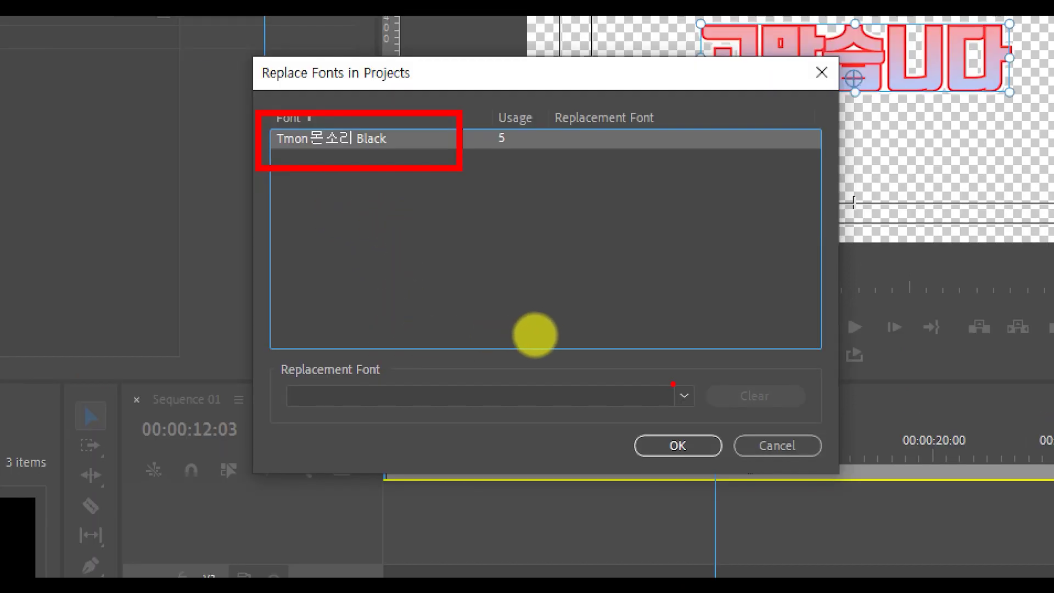
left_click_drag(534, 336, 453, 265)
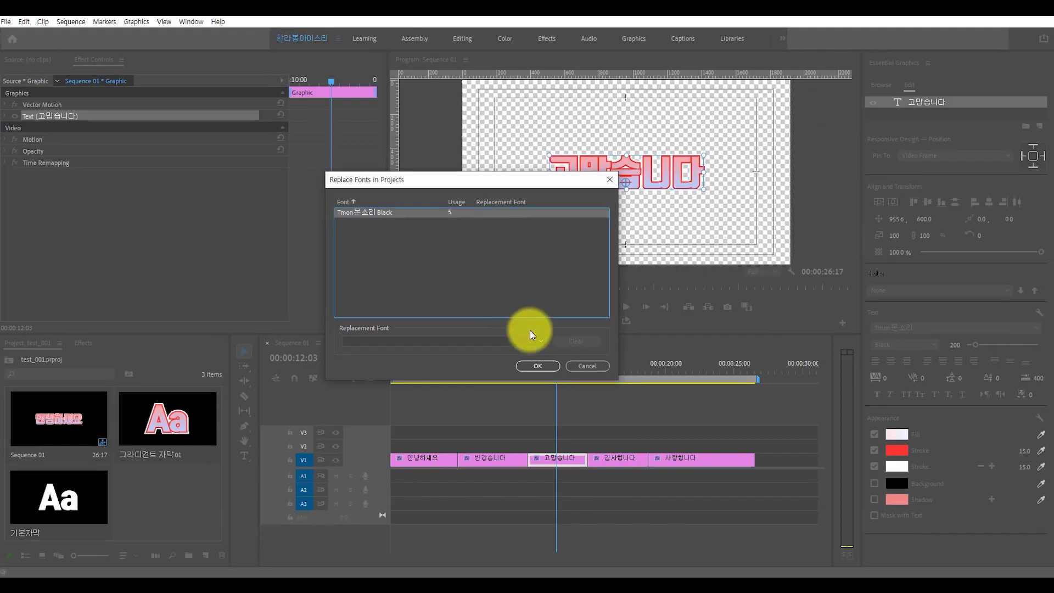
left_click(683, 395)
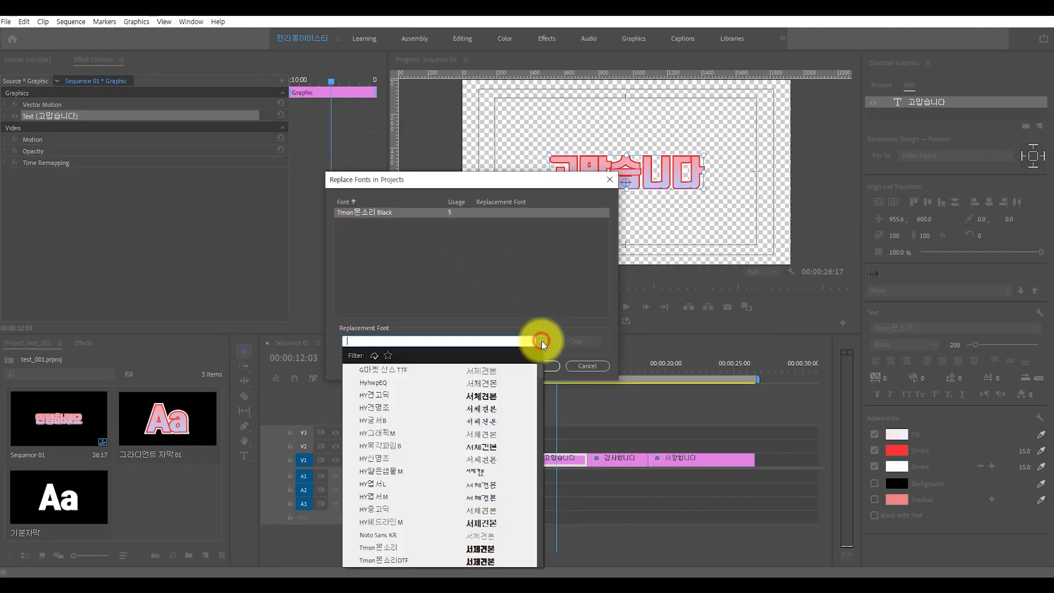
left_click(380, 522)
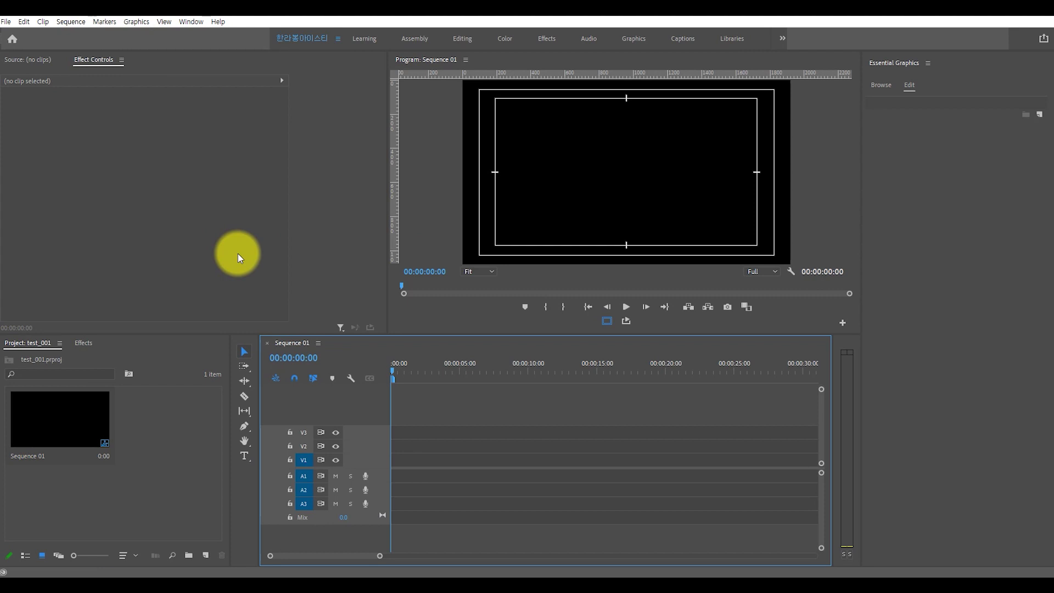
Add the title 오늘 하루 어떠셨나요? to the empty sequence and move it to about -25.6, 903 in the lower frame.
left_click(246, 457)
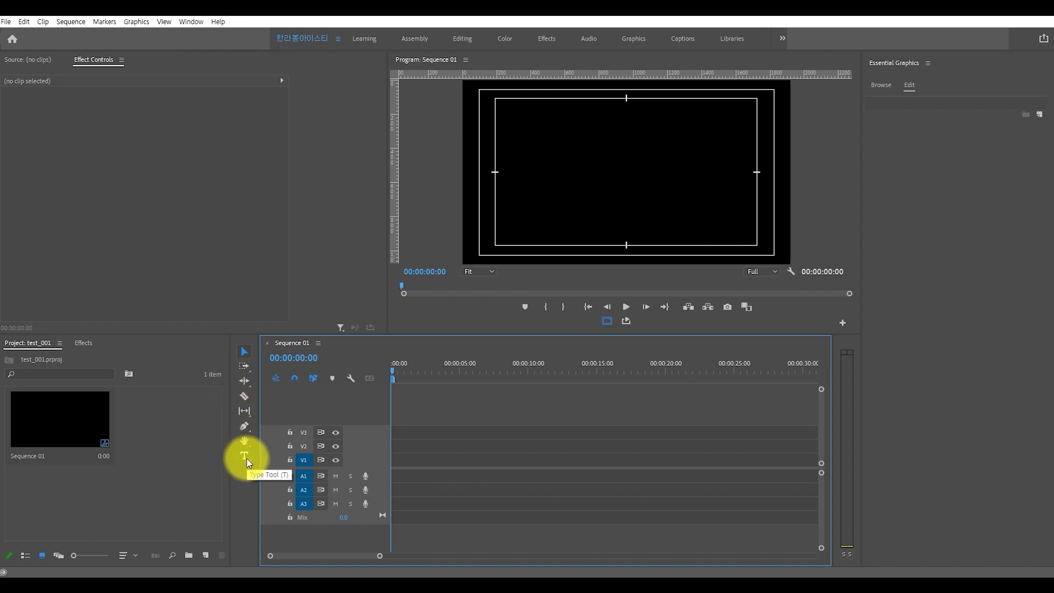
left_click(521, 198)
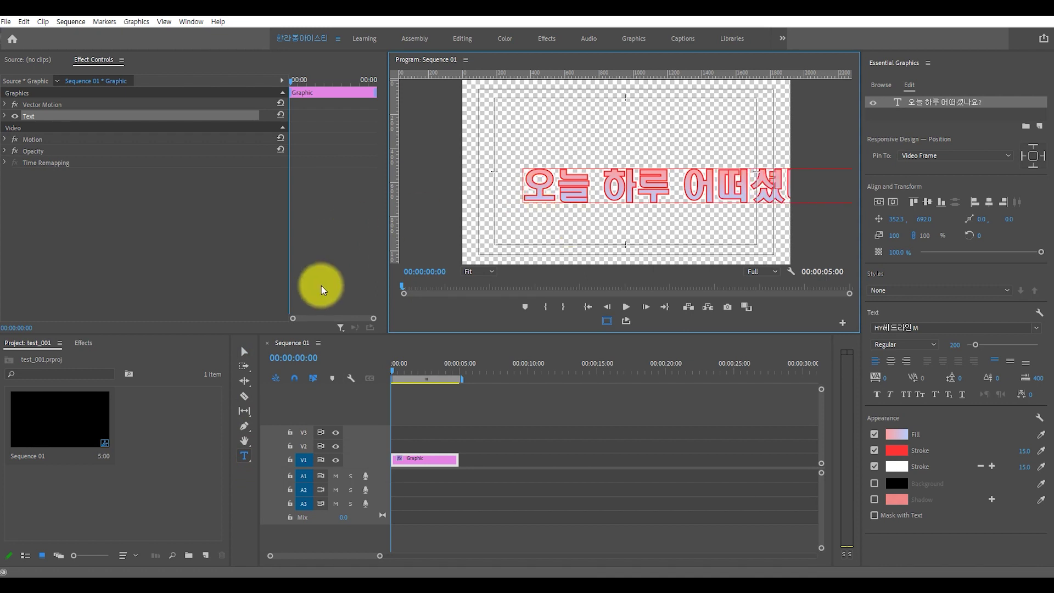
left_click(244, 350)
left_click_drag(640, 182, 577, 223)
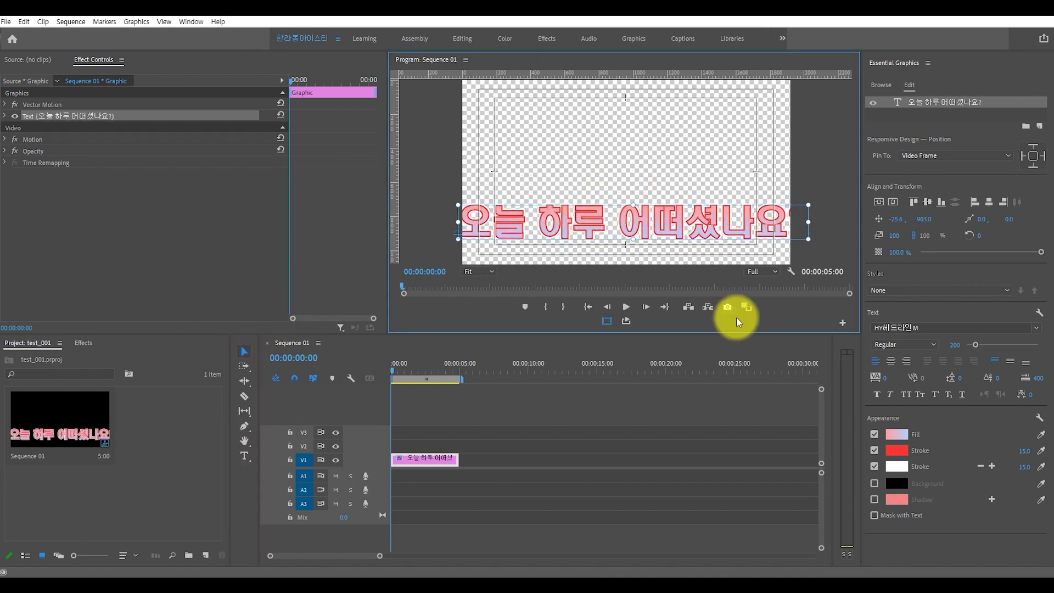
Set the title's font to Tmon몬소리 Black and its size to 150.
left_click(939, 327)
type("tm")
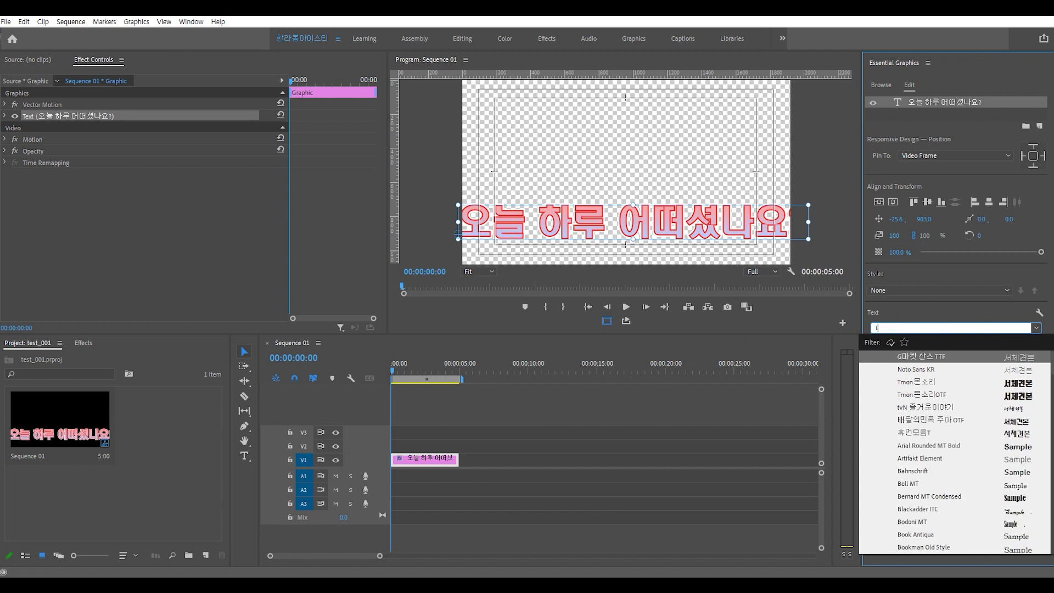
key("Return")
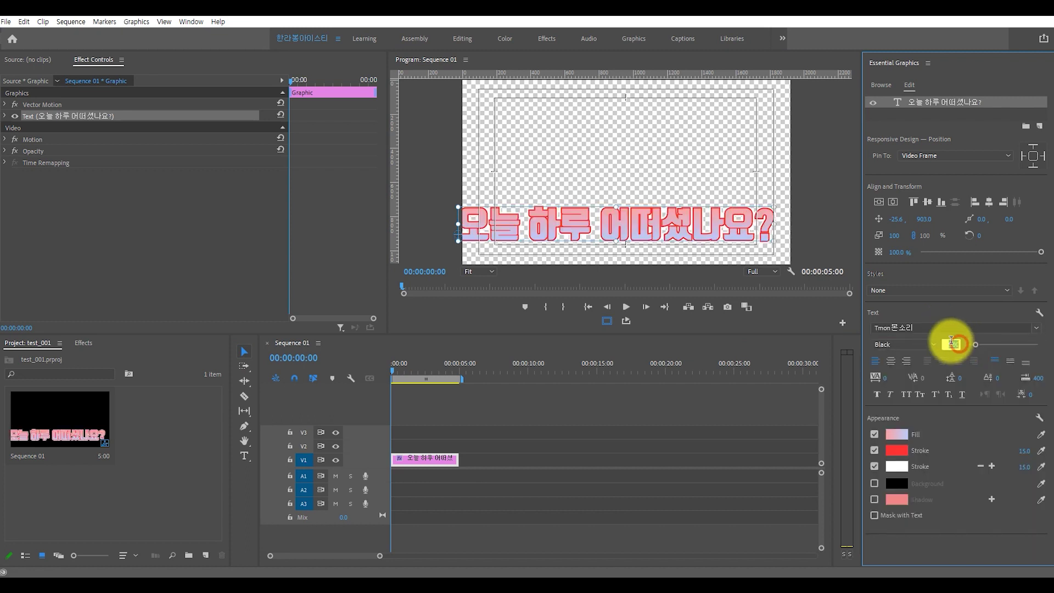
key("Return")
Change the title's fill from a linear gradient to solid white, FFFFFF.
left_click(896, 434)
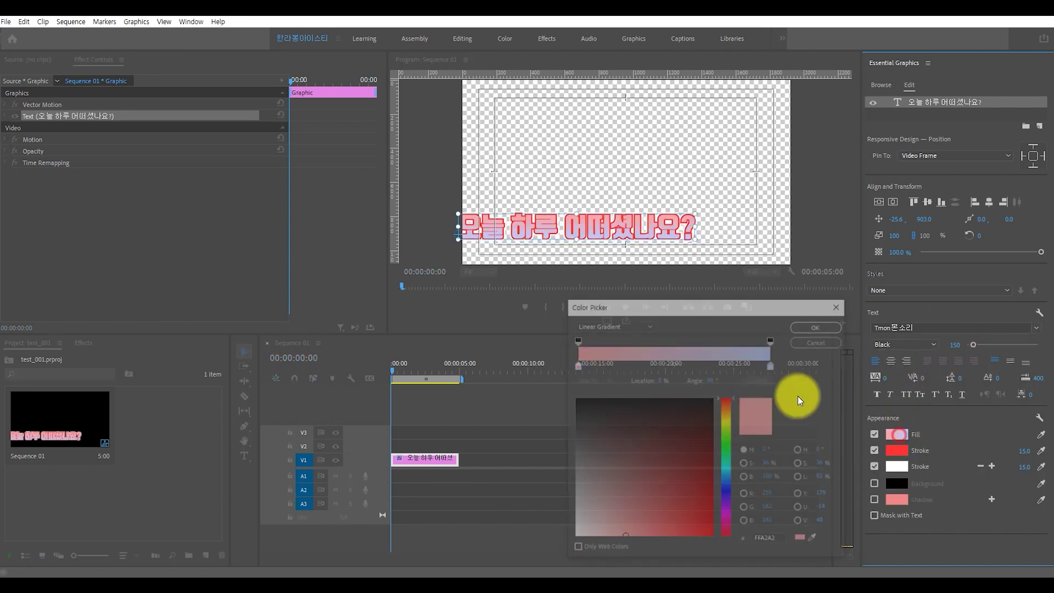
left_click(604, 325)
left_click(591, 335)
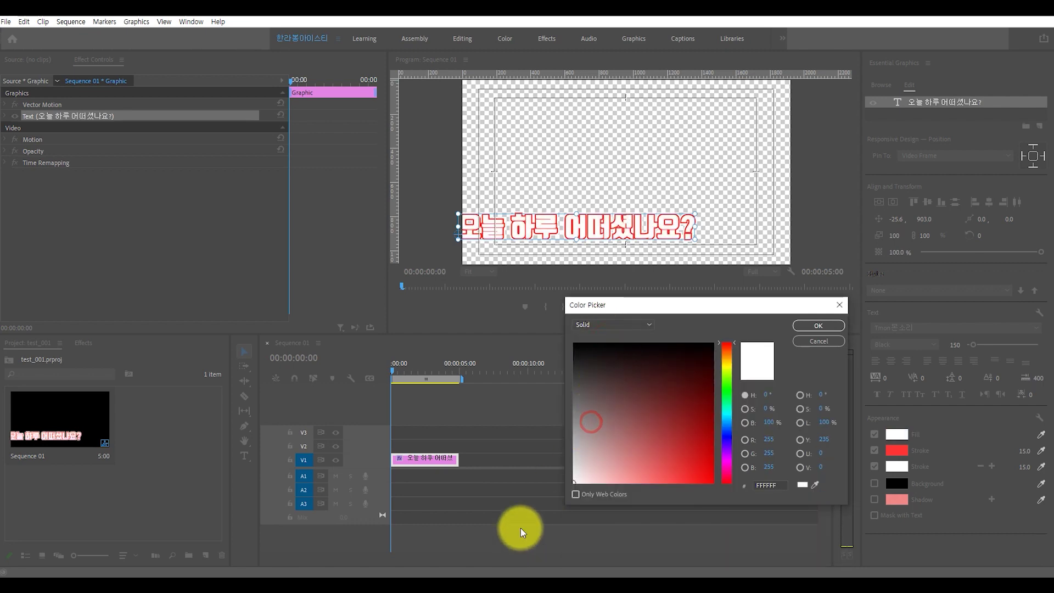
left_click(818, 326)
Make the title's first stroke black (000000) with a width of 10 and turn off the second, white stroke.
left_click(902, 455)
left_click(682, 348)
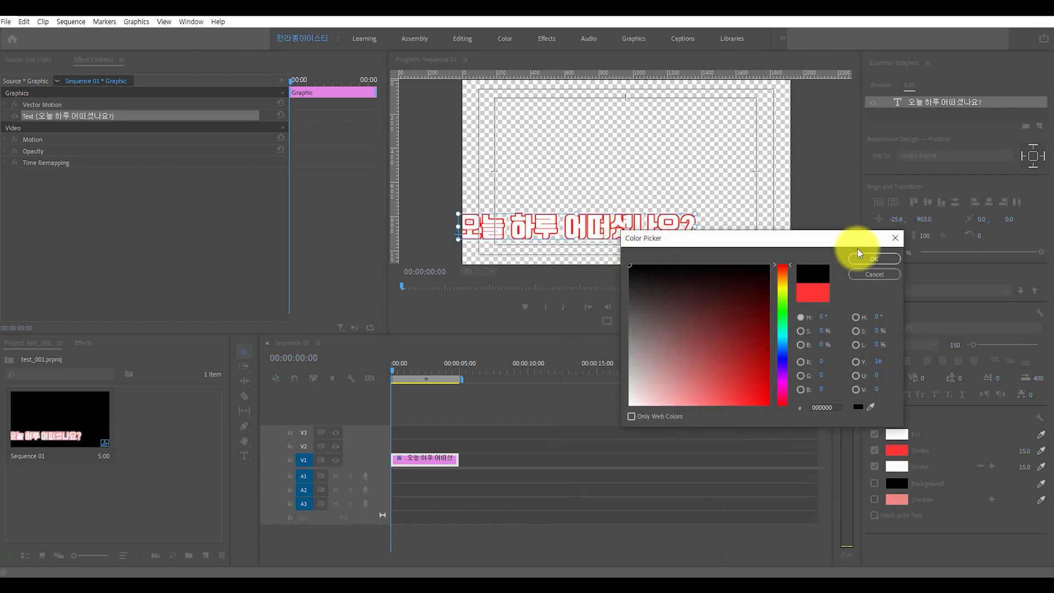
left_click(870, 262)
left_click(874, 466)
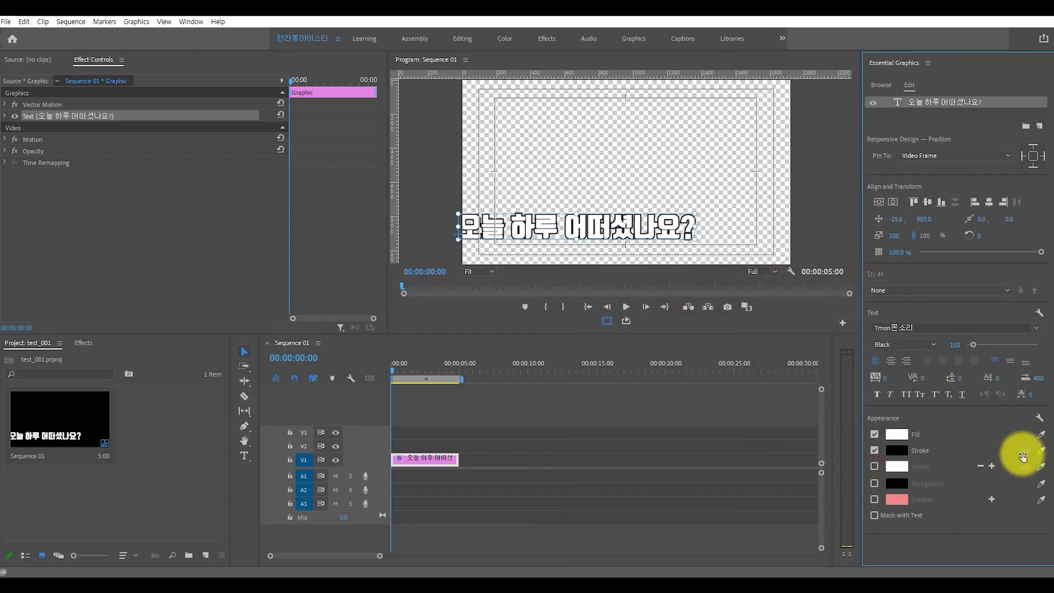
type("5")
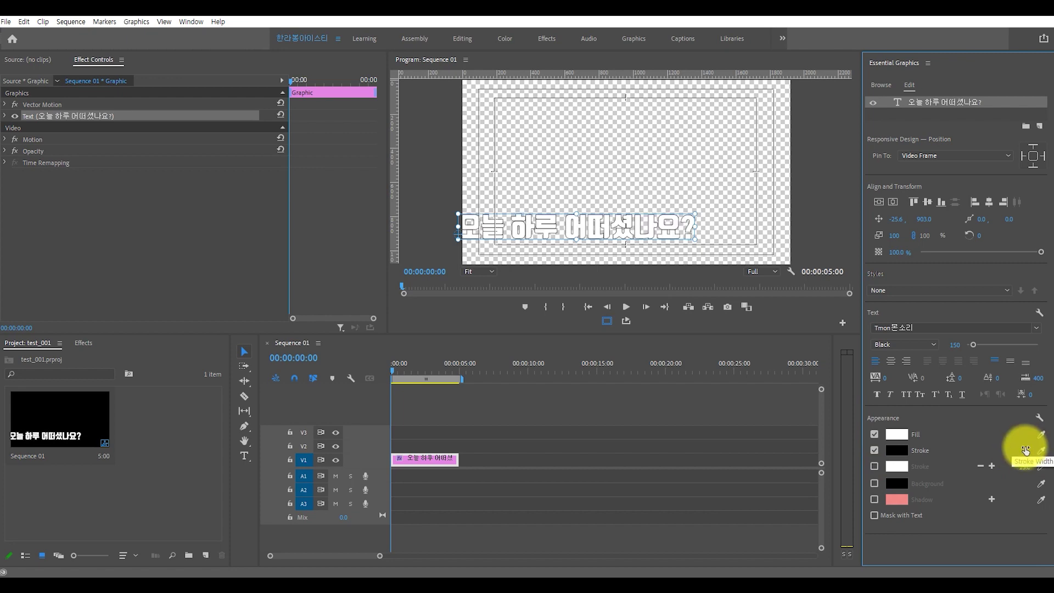
Centre-align the title text, move it down to about Y 942, and centre it horizontally in the frame.
left_click(888, 334)
left_click_drag(626, 230, 672, 228)
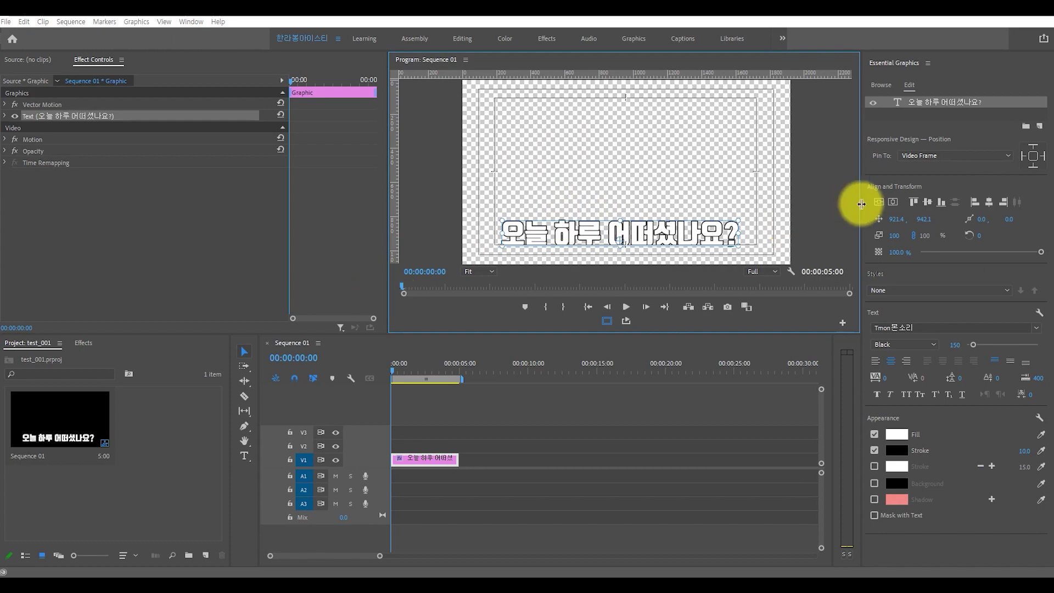
left_click(893, 202)
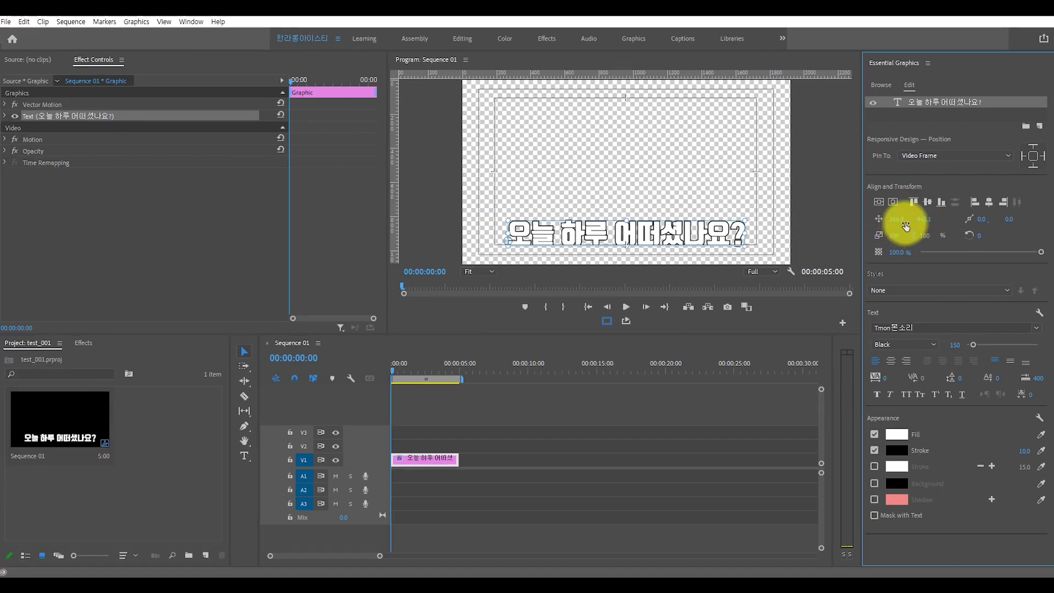
Shift and nudge the 오늘 하루 어떠셨나요? title to position 190.9, 937.1.
left_click_drag(741, 200, 593, 200)
left_click_drag(821, 219, 888, 219)
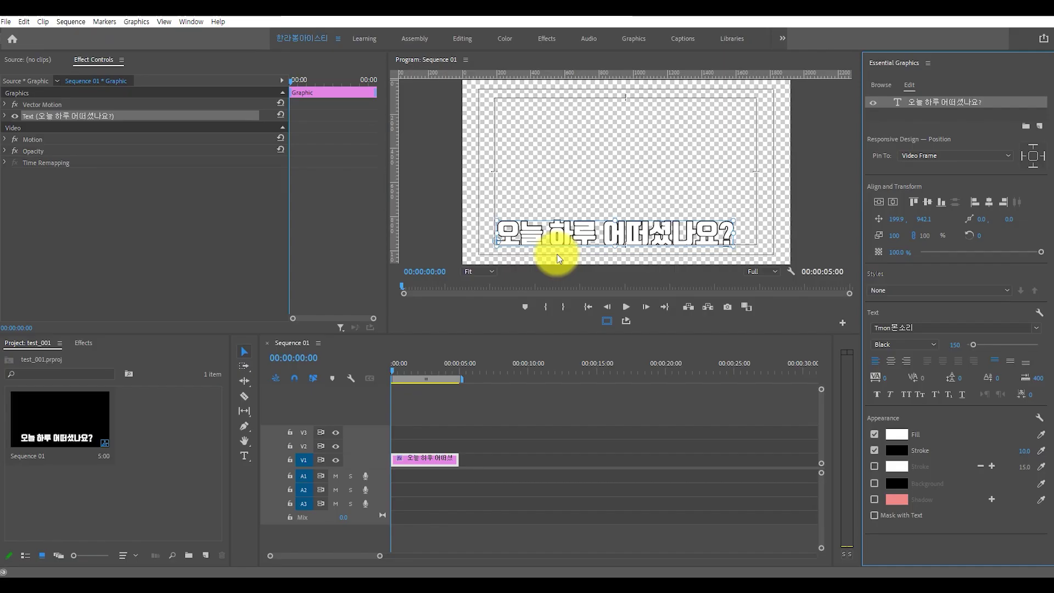
key("Right")
key("Right")
key("Right")
key("Right")
key("Right")
key("Right")
key("Right")
key("Right")
key("Right")
key("Right")
key("Right")
key("Right")
key("Right")
key("Right")
key("Right")
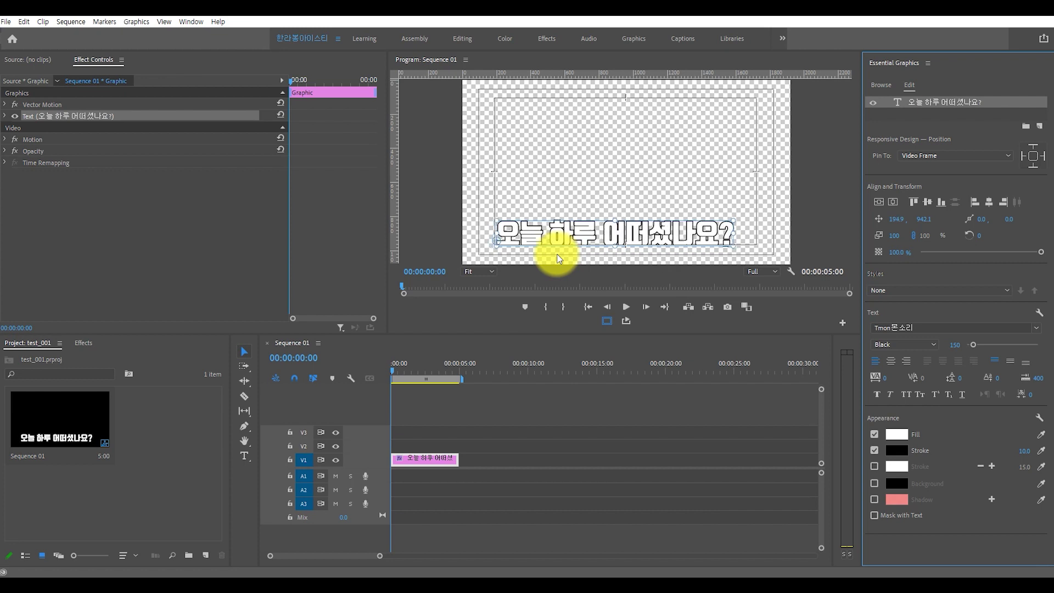
key("Left")
key("Left")
key("Left")
key("Left")
key("Left")
key("Left")
key("Left")
key("Left")
key("Left")
key("Left")
key("Left")
key("Left")
key("Left")
key("Left")
key("Left")
key("Left")
key("Left")
key("Left")
key("Left")
key("Left")
key("Up")
key("Up")
key("Up")
key("Up")
key("Up")
Add a second text layer reading 안부인사 above the 오늘 하루 어떠셨나요? line in the same clip.
double_click(555, 235)
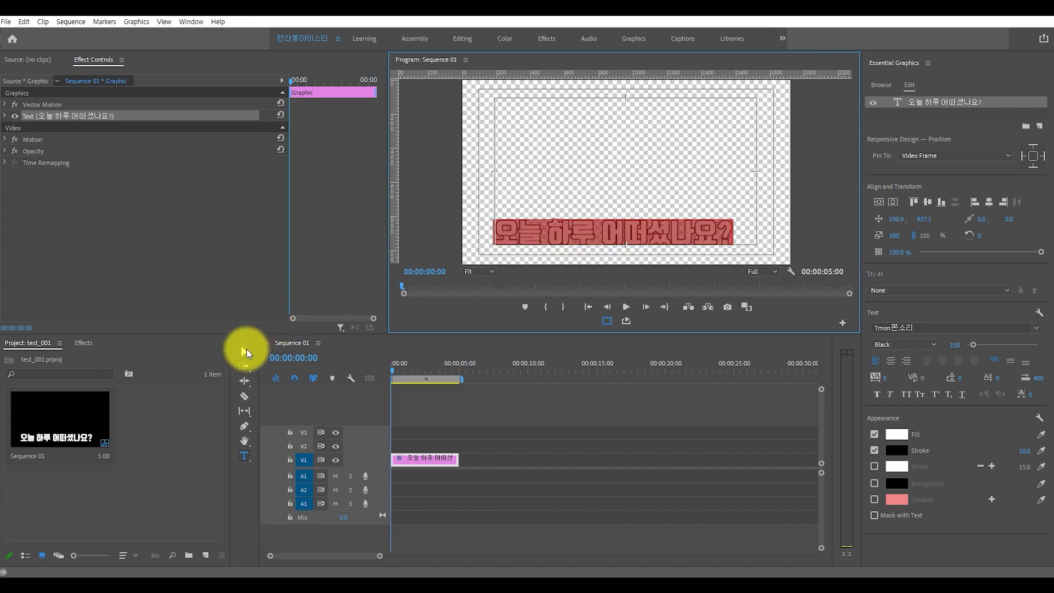
left_click(244, 352)
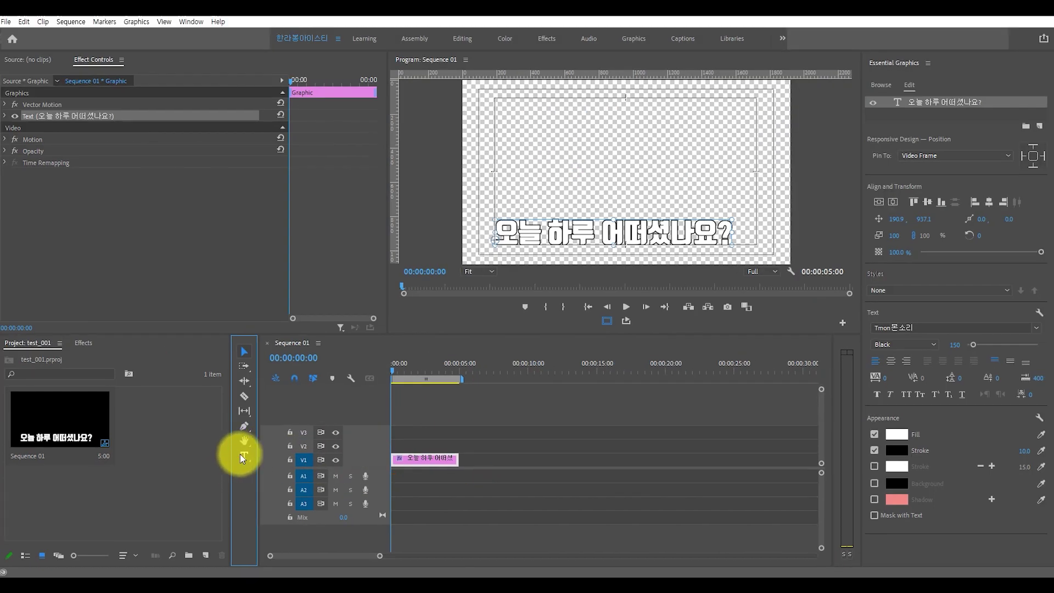
left_click(502, 206)
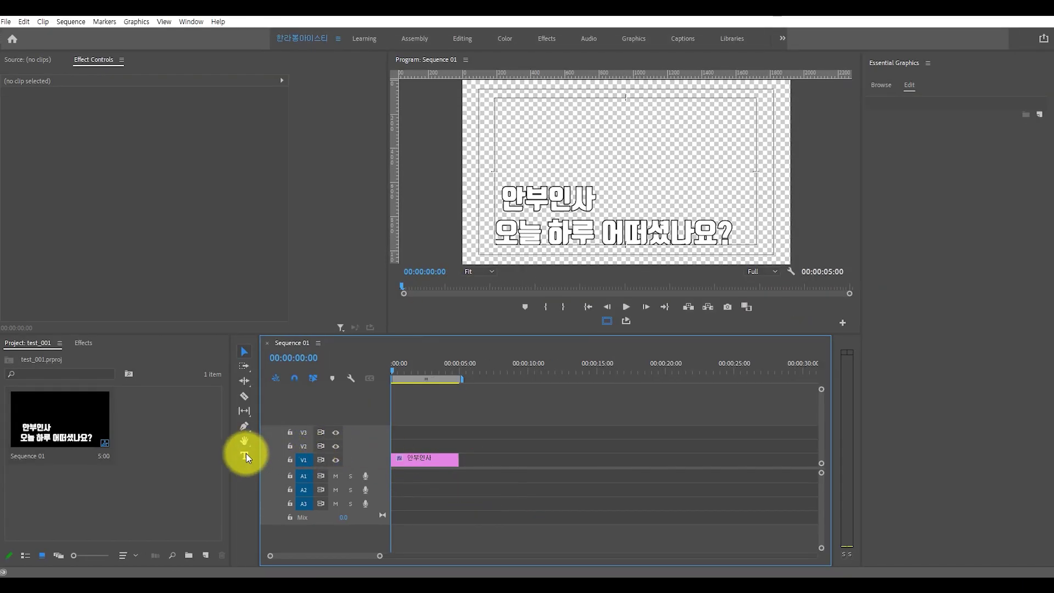
Create a separate text clip reading ㄴㄹㅇㄴㄹ above the existing lines and delete it from V2.
left_click(246, 455)
left_click(495, 176)
type("ㄴㄹㅇㄴㄹ")
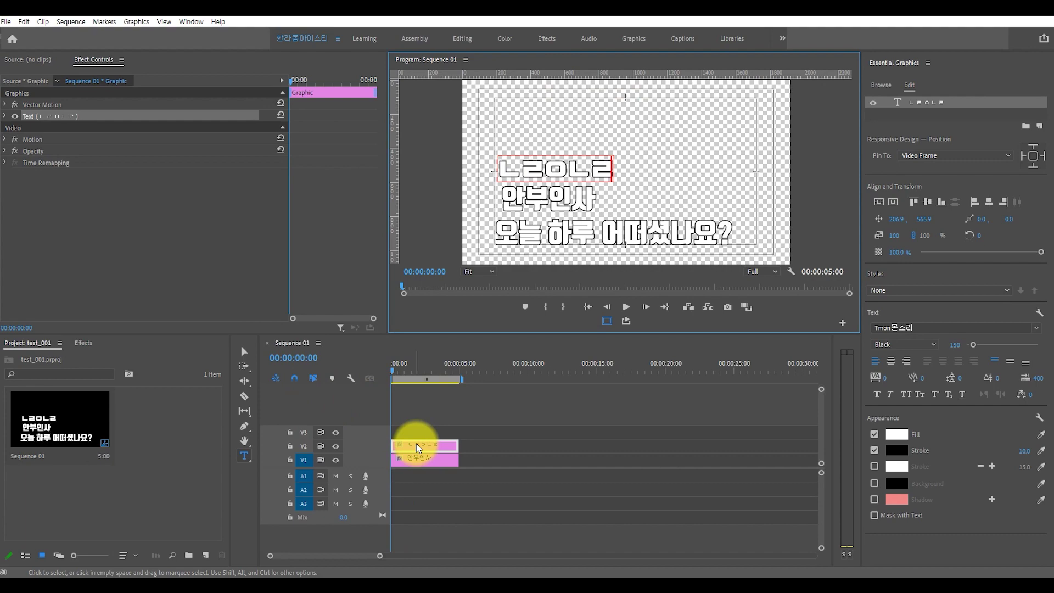
key("Delete")
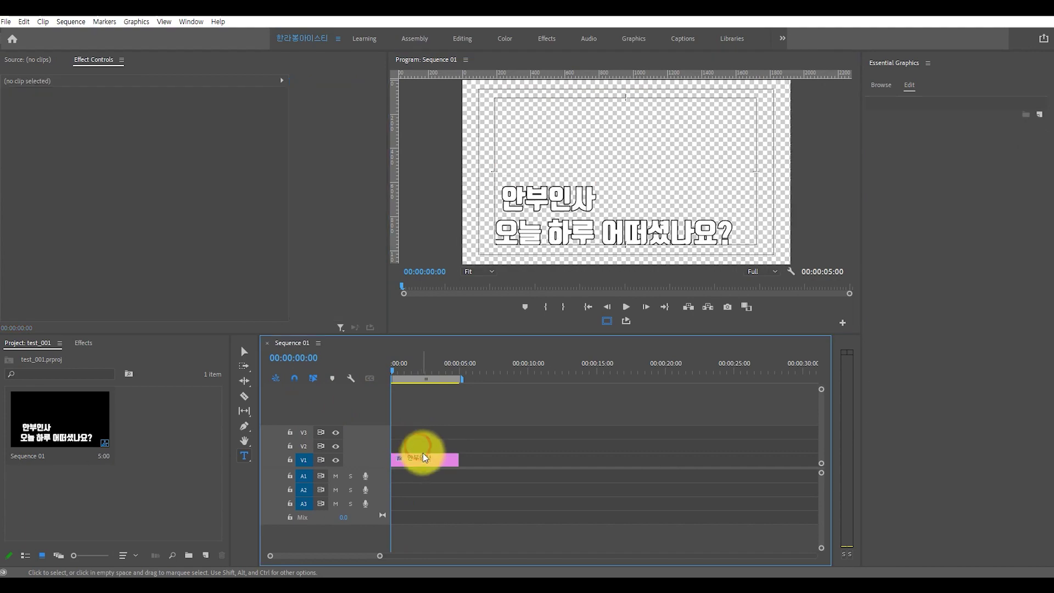
Select the 안부인사 text layer and move it to about 235, 847 so it overlaps the lower line.
left_click(427, 463)
left_click(919, 101)
left_click(239, 354)
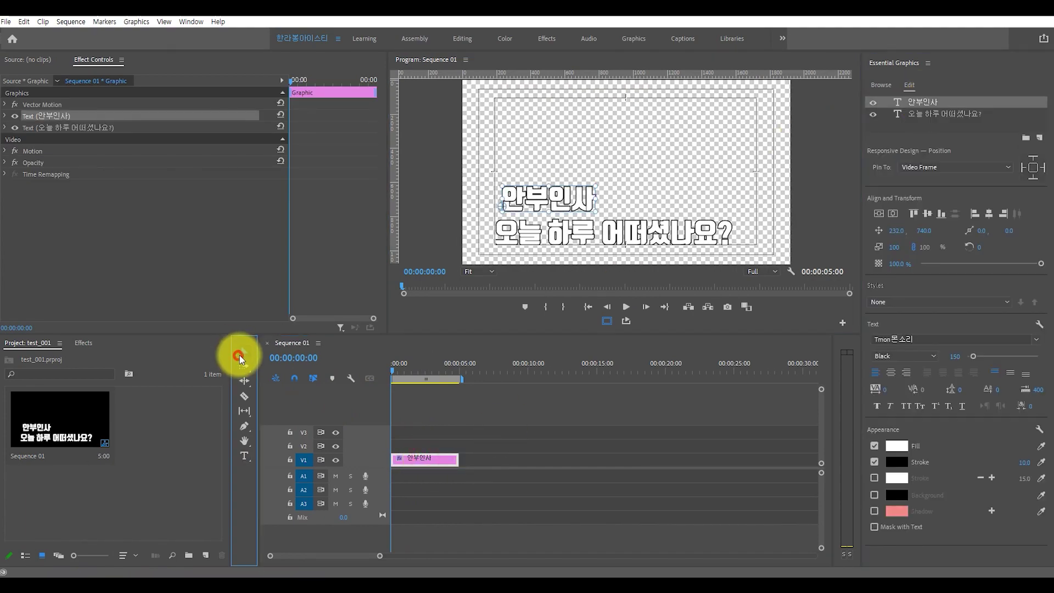
left_click_drag(590, 203, 584, 223)
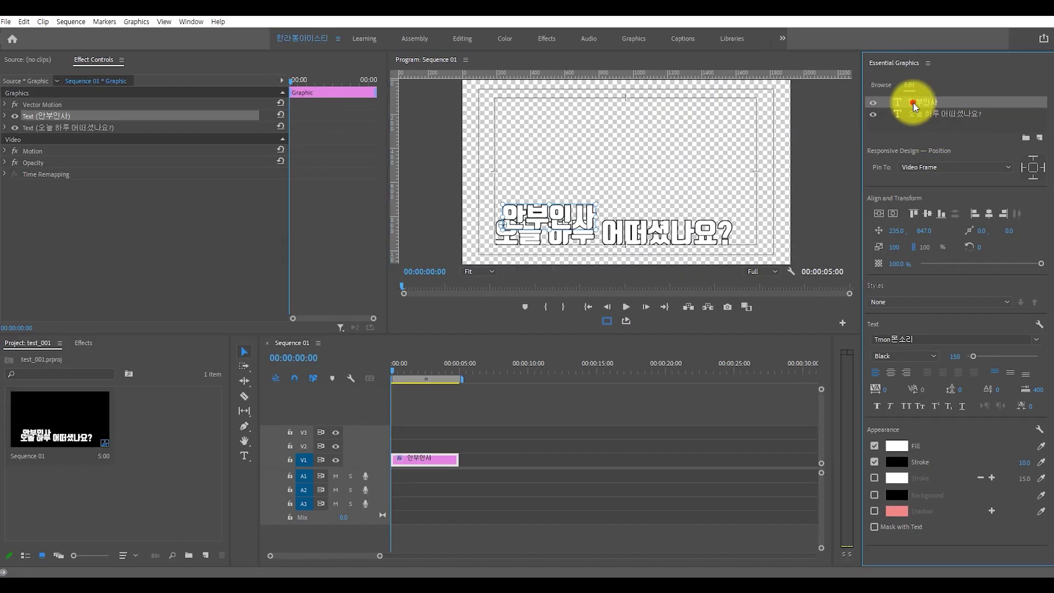
Reduce the 안부인사 layer's font size to 80 and move it just above the lower line, to about 200, 779.
left_click_drag(625, 110, 690, 219)
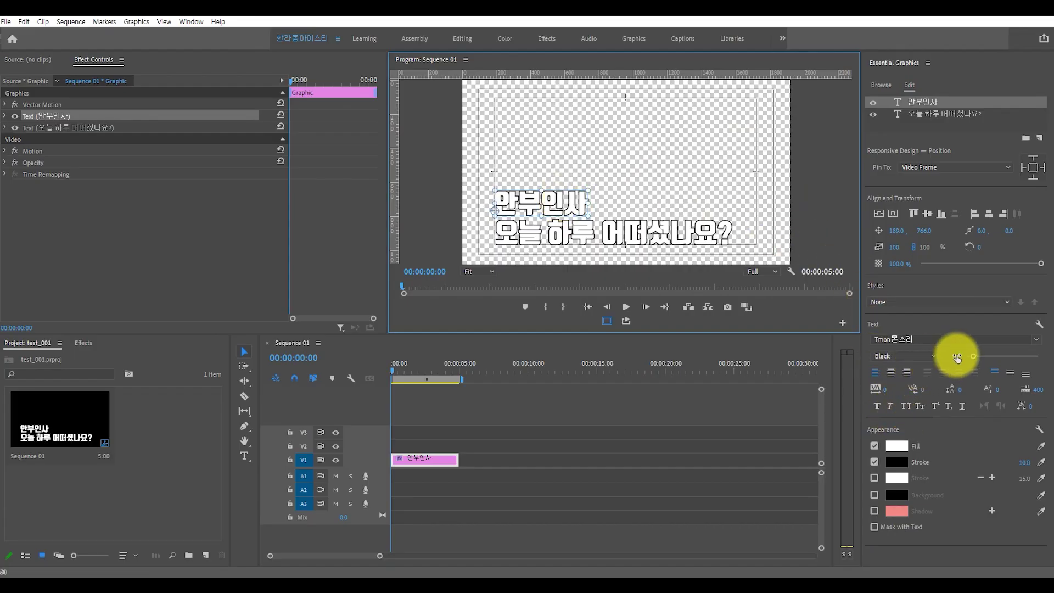
left_click(956, 356)
type("80")
key("Return")
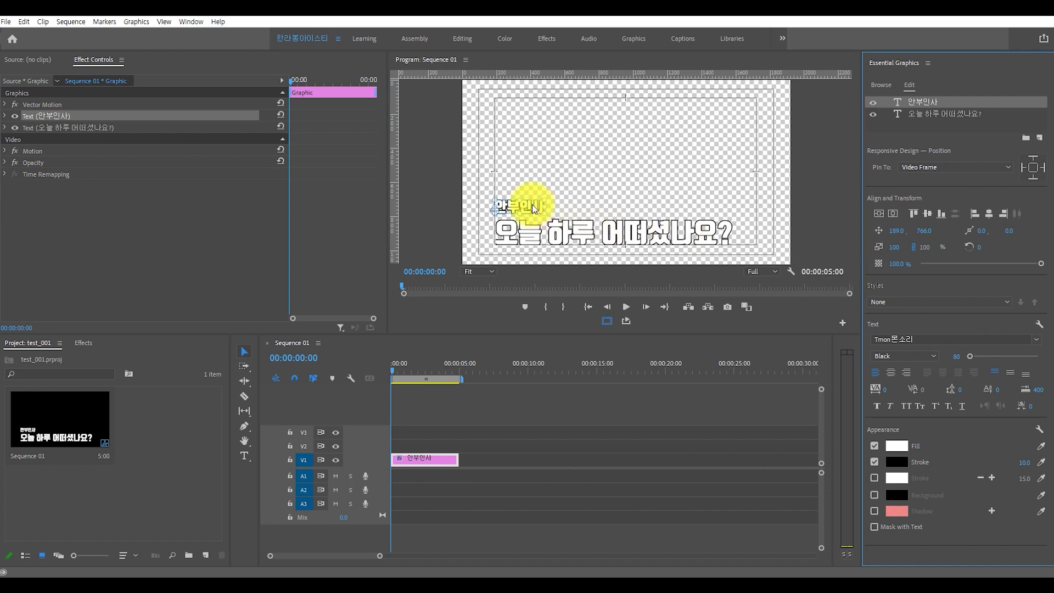
left_click_drag(531, 208, 531, 209)
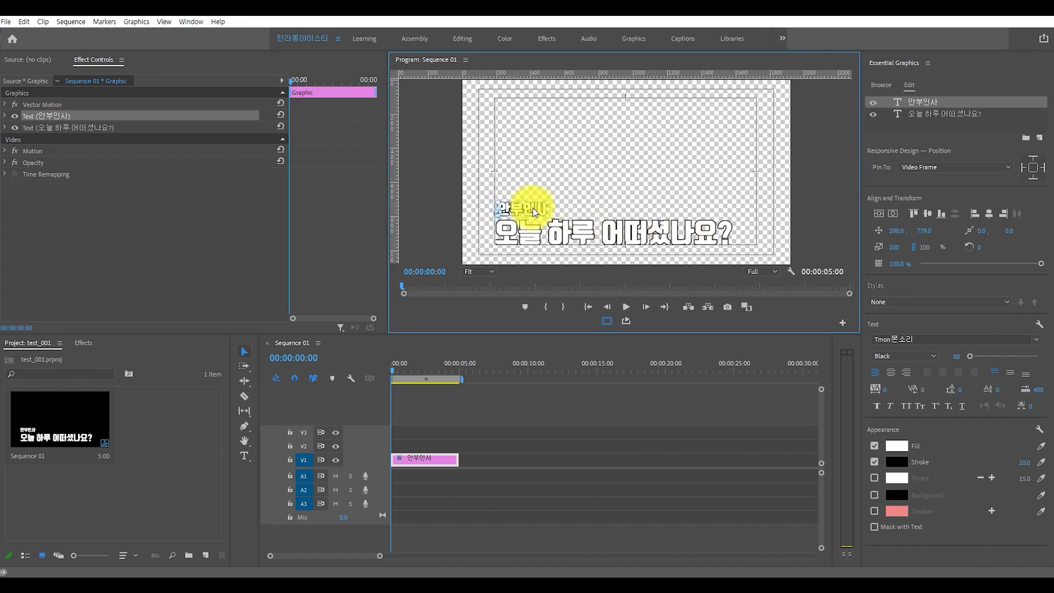
Centre-align the 오늘 하루 어떠셨나요? text at 958, 937.1 and place 안부인사 above its start at about 272, 783.
left_click(615, 232)
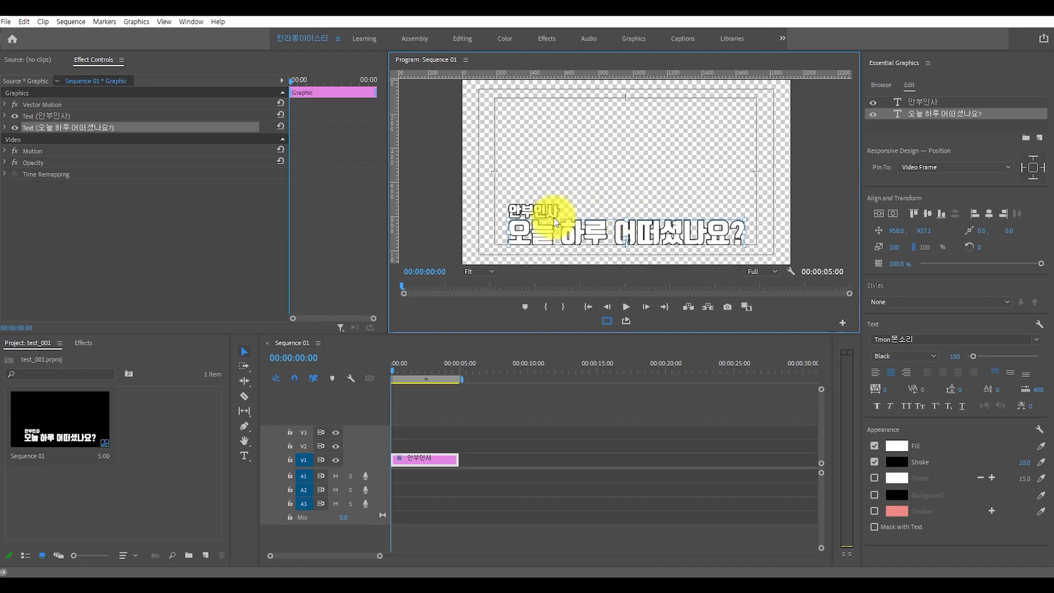
left_click(535, 209)
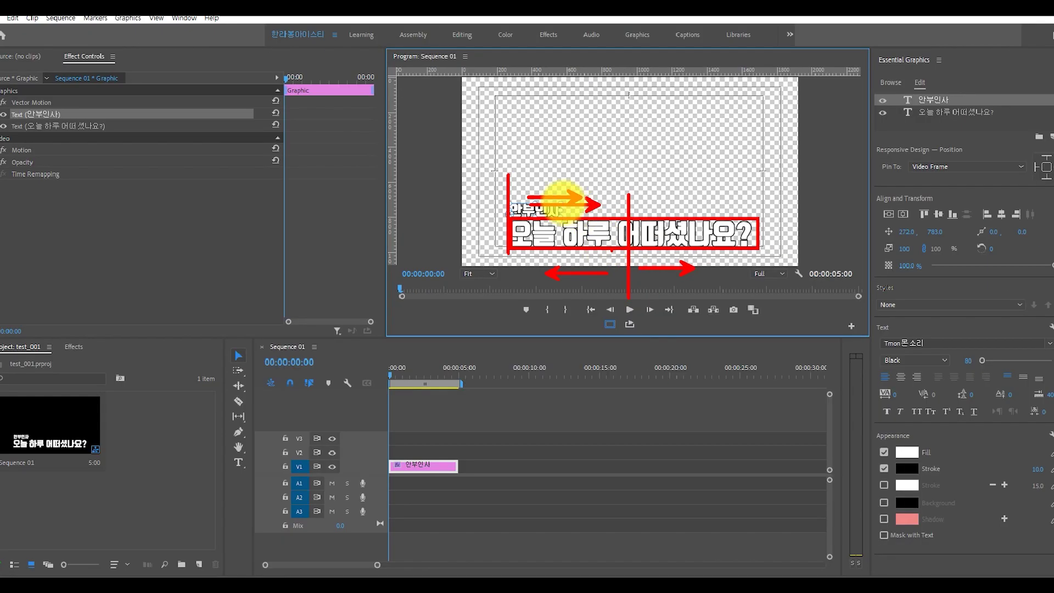
left_click_drag(609, 334, 607, 394)
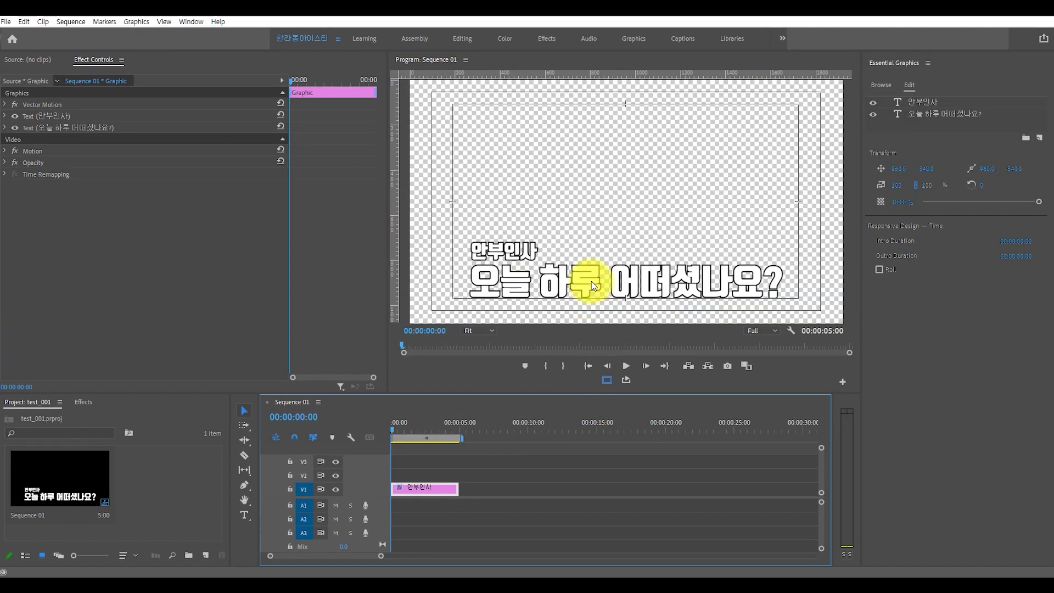
Try replacing the lower line's text with 좋은하루 되세요 and restore 오늘 하루 어떠셨나요?
double_click(591, 281)
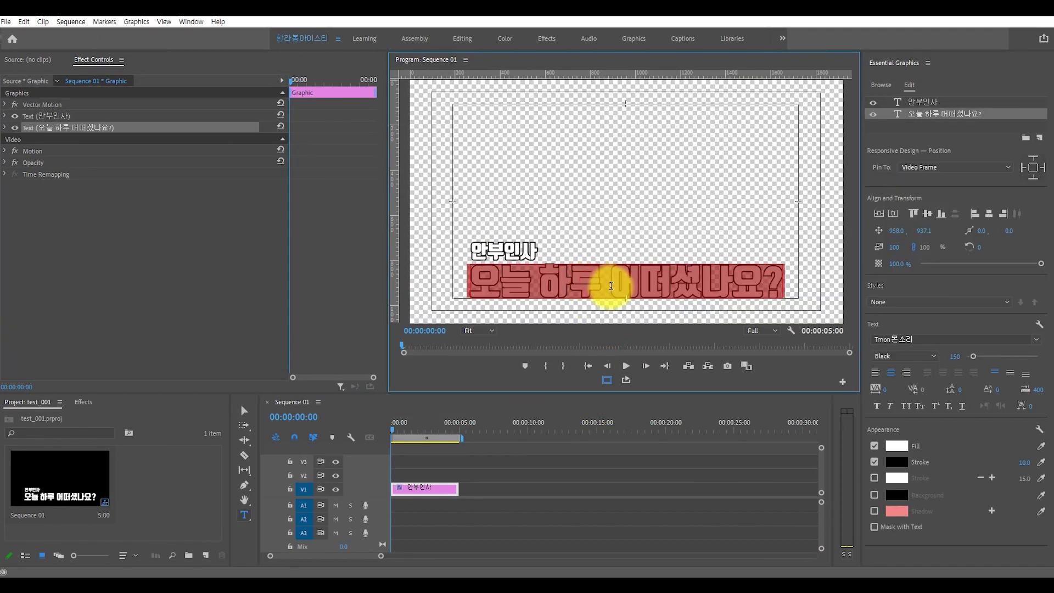
type("whgdms")
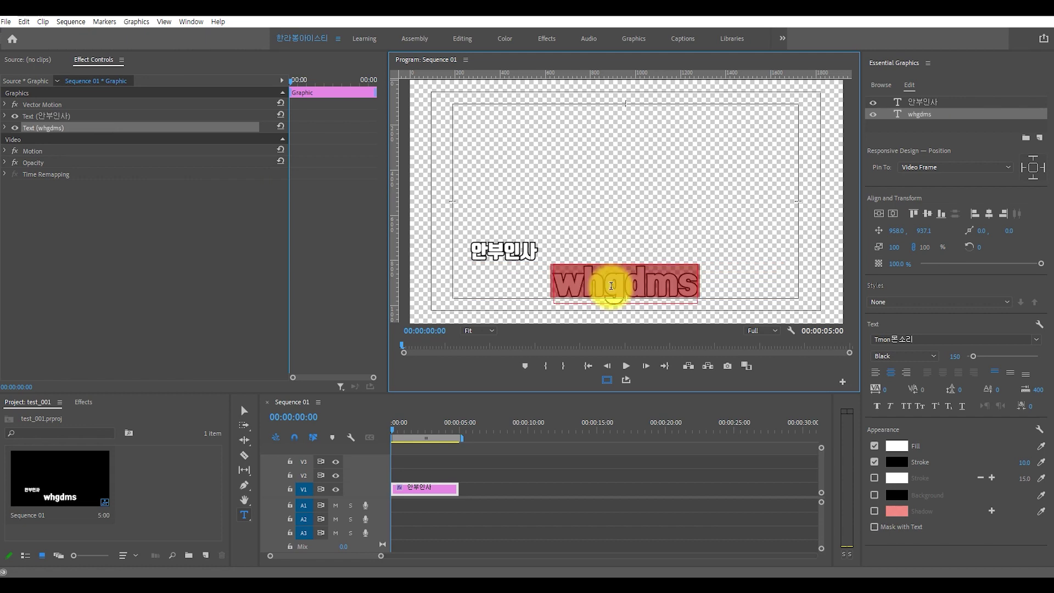
type("좋은하루 되세요")
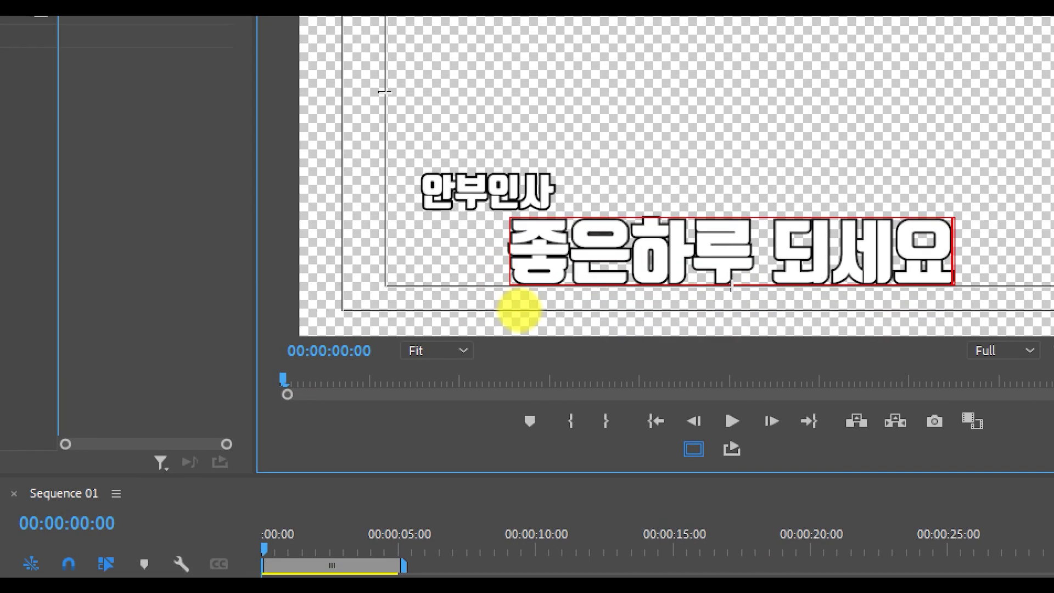
left_click(519, 310)
left_click(494, 274)
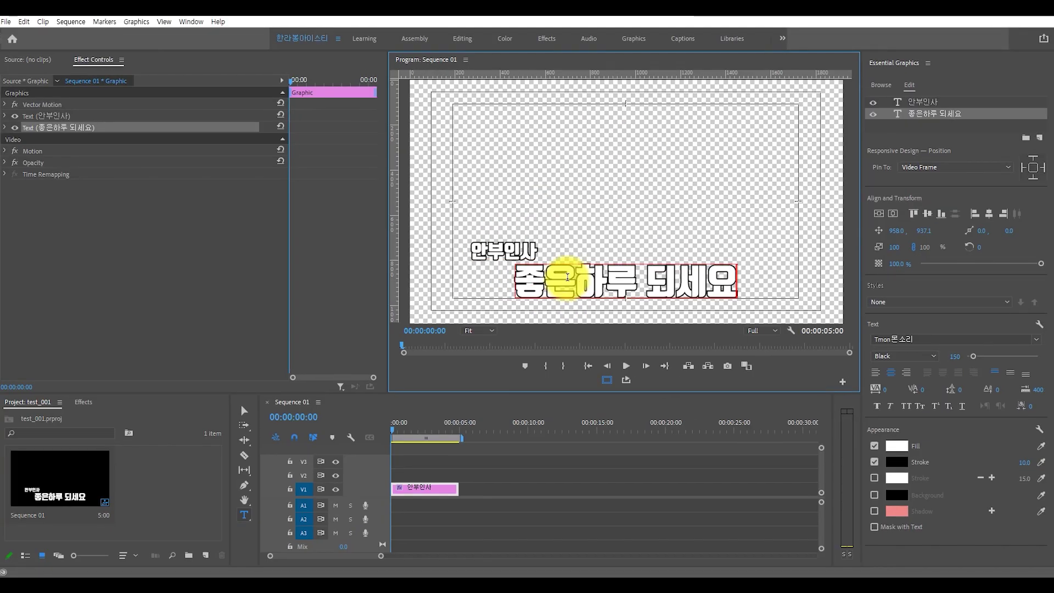
key("ctrl+a")
type("whgdms")
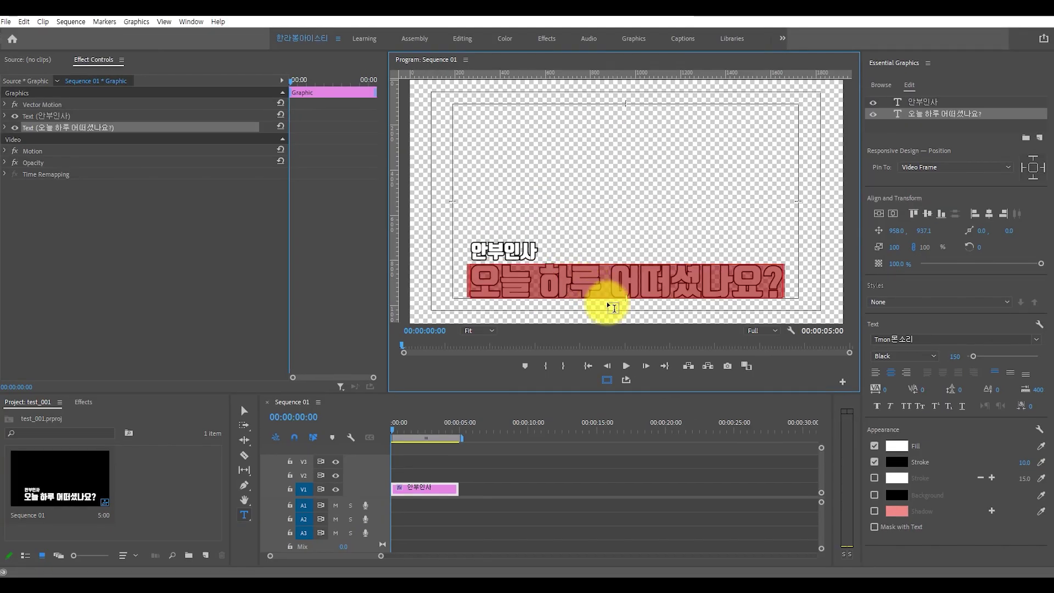
left_click(244, 410)
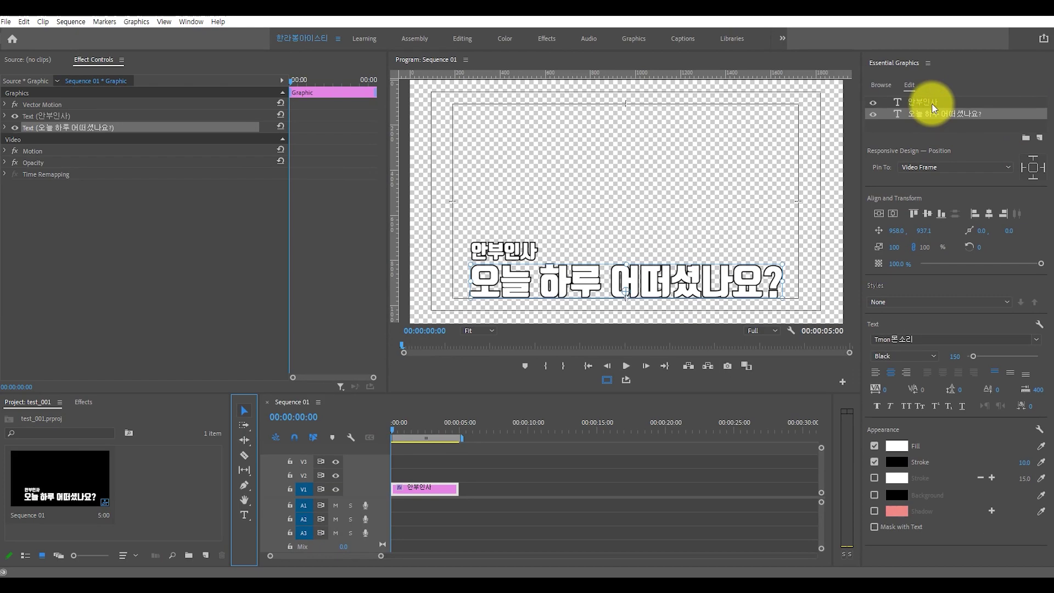
Pin the 안부인사 layer to the left edge of the 오늘 하루 어떠셨나요? layer.
left_click(988, 189)
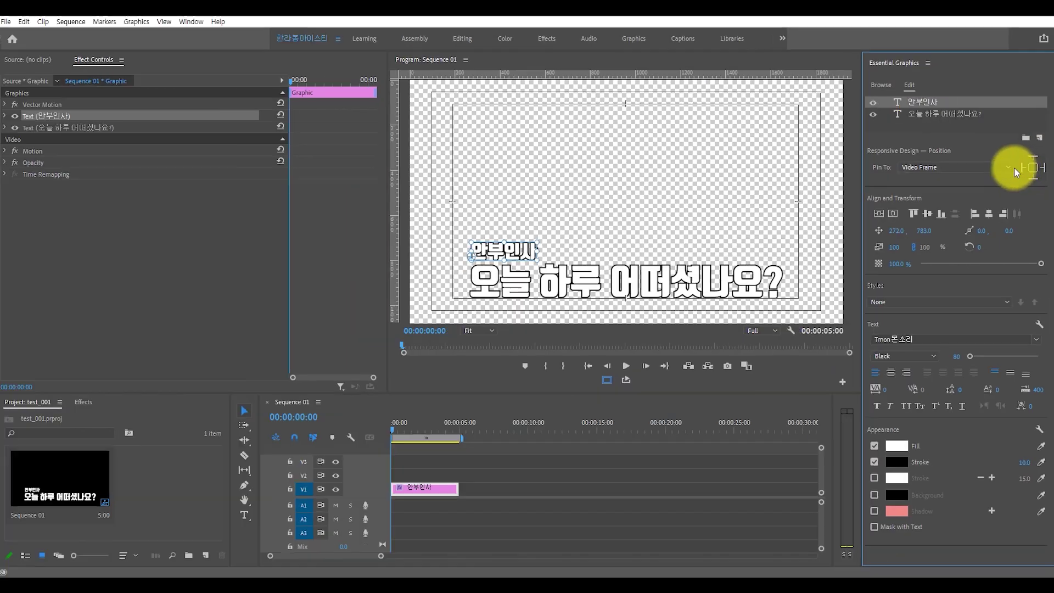
left_click(862, 342)
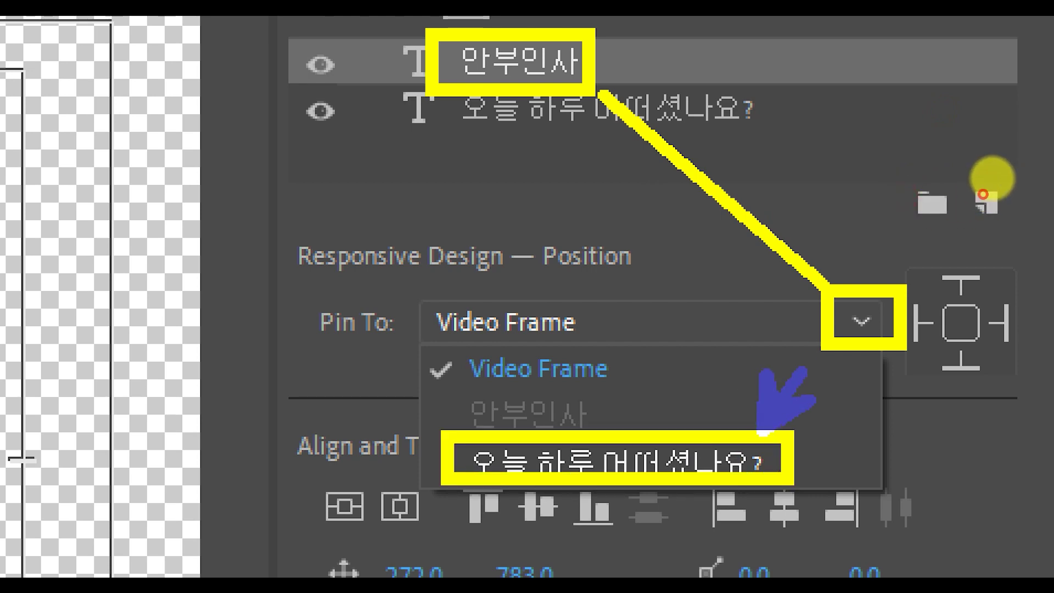
left_click(1022, 167)
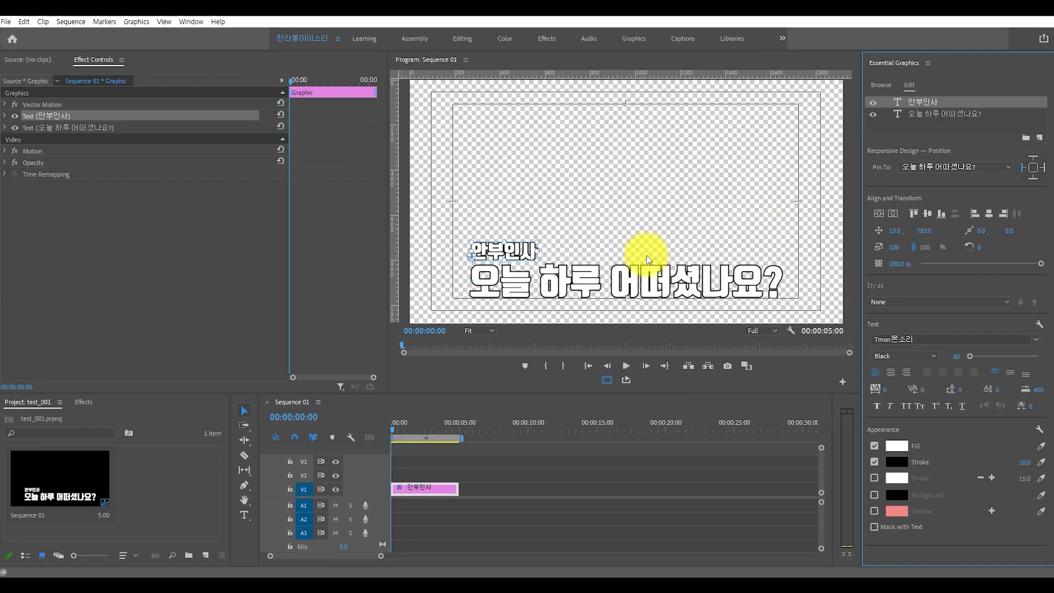
Test the left pin by replacing the lower line with strings of different lengths, such as ㄴㅇㄹㄴㅇㄹㄴㄹㄹ and ㄴㅇㄹㄴㅇㅇㄹㄴㅇㄹㄴ, and restore the original text.
double_click(677, 282)
type("ㄴㅇㄹㄴㅇㄹㄴㄹㄹ")
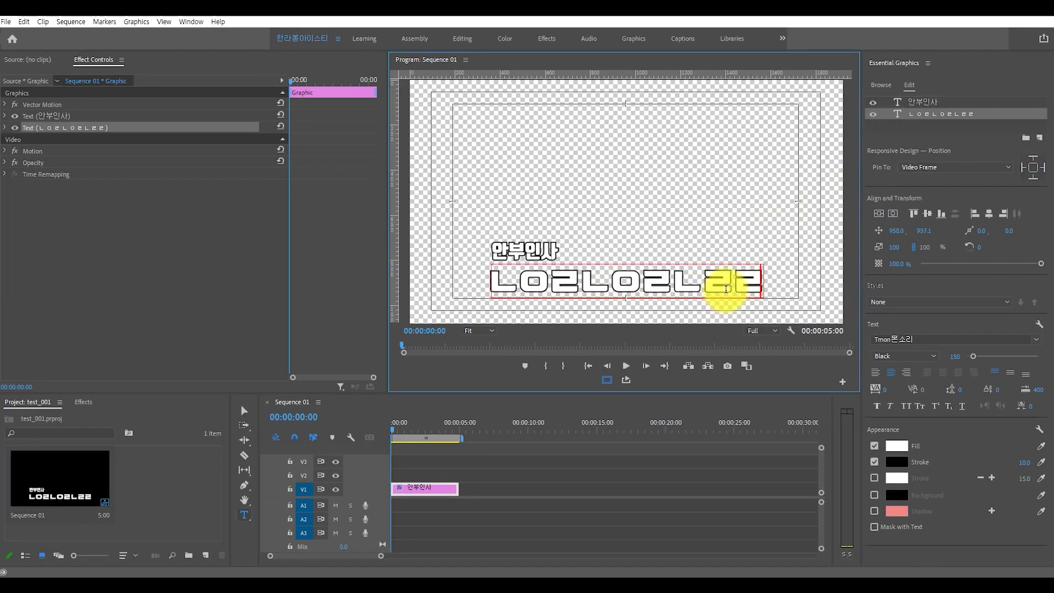
key("ctrl+a")
type("ㄴㅇㄴㅇㅇㄴㄹㅇ")
key("ctrl+a")
type("ㄴㅇㄹㄴㅇㅇㄹㄴㅇㄹㄴ")
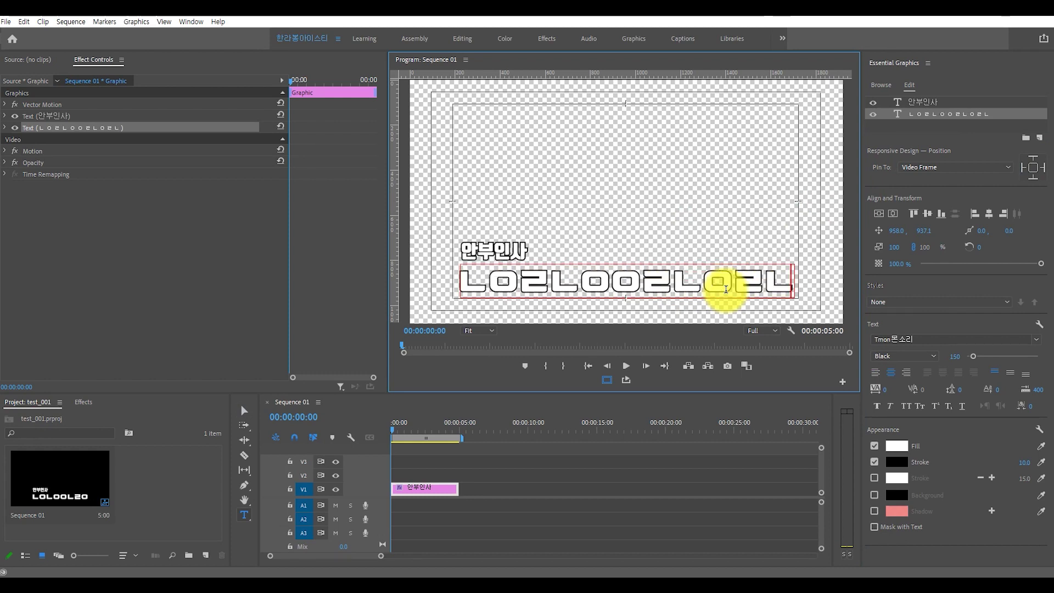
key("ctrl+a")
type("ㄴㄹㄴㄹ")
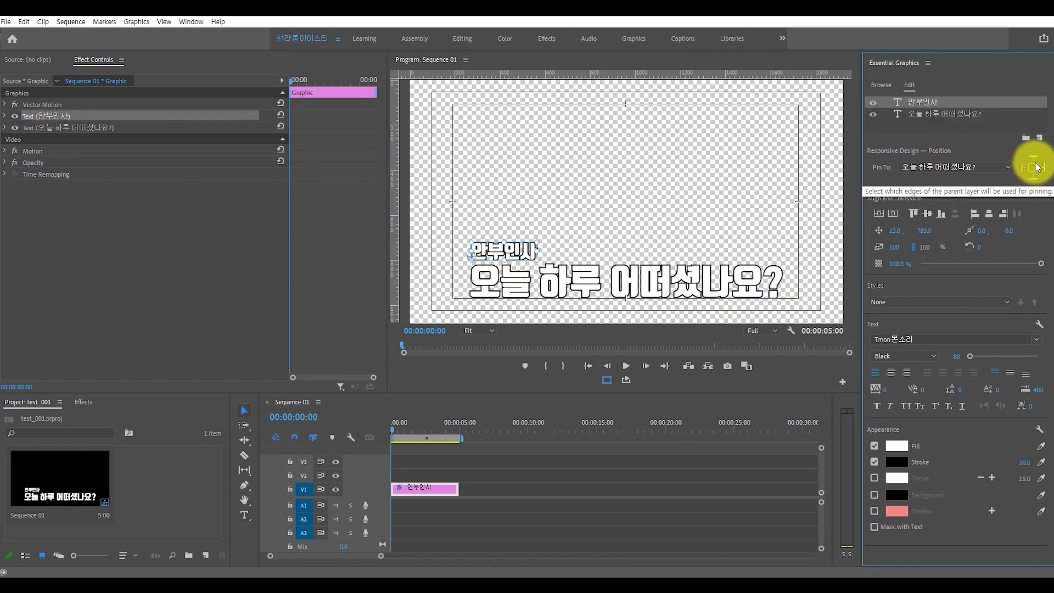
Try inserting a line break and ㄴㅇㄹ너ㅏ after 어 in the lower line, and undo it.
left_click(717, 279)
double_click(722, 280)
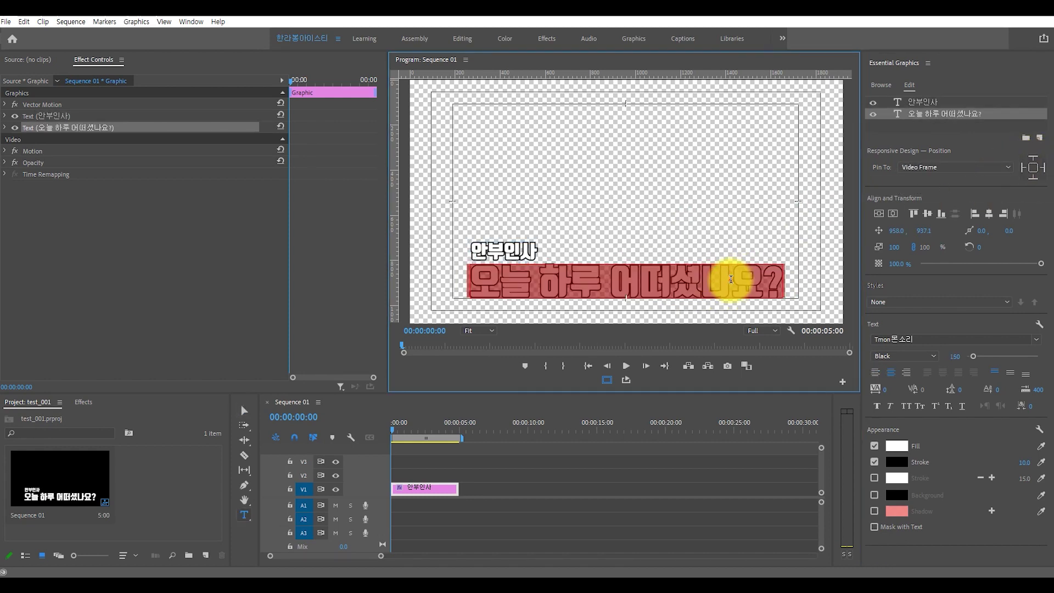
left_click(726, 282)
left_click(651, 284)
type("ㄴㅇㄹ너ㅏ")
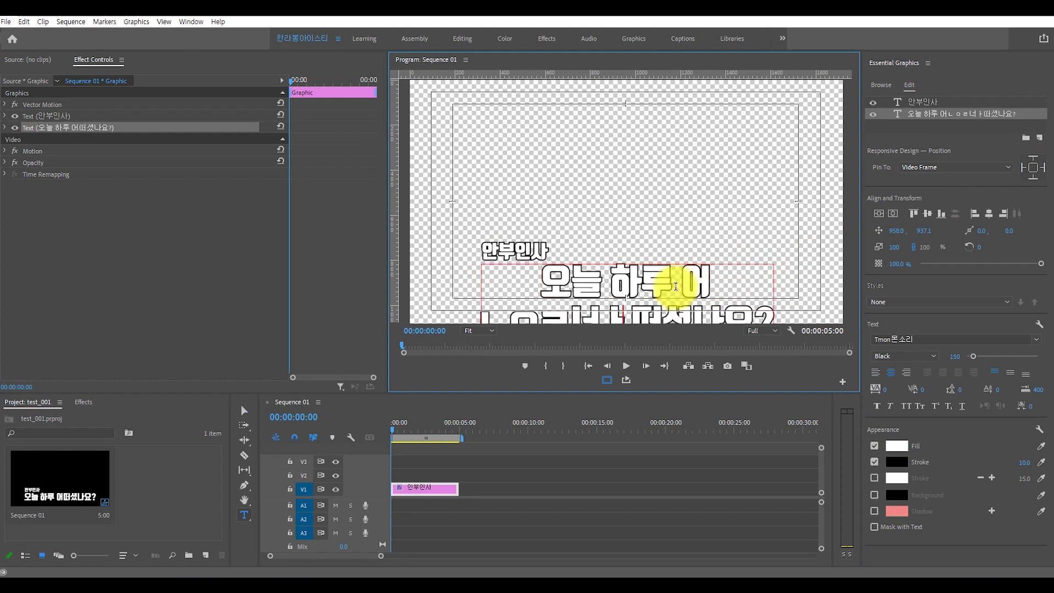
key("ctrl+z")
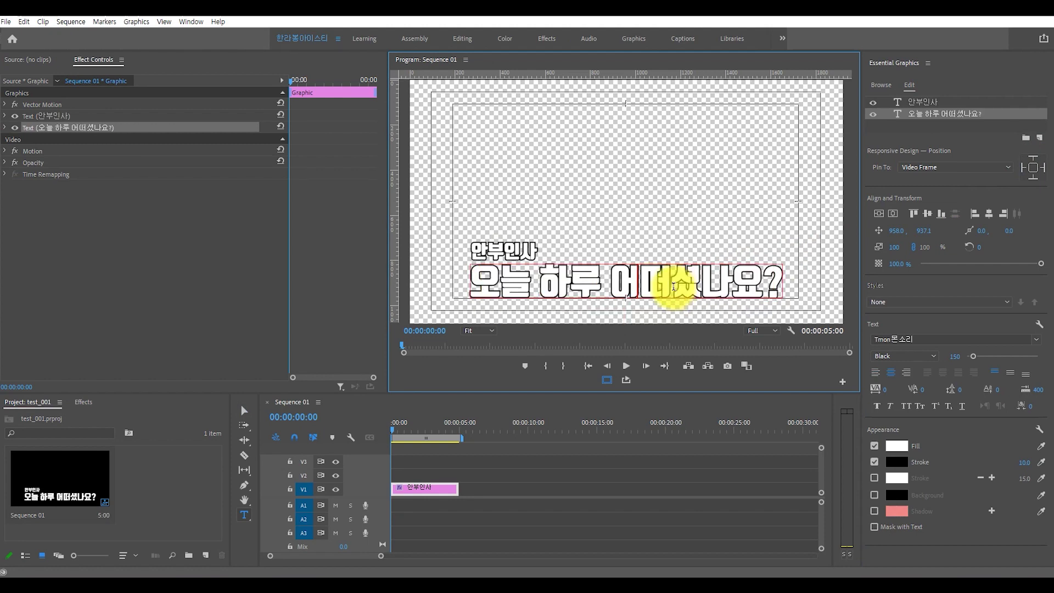
left_click(239, 413)
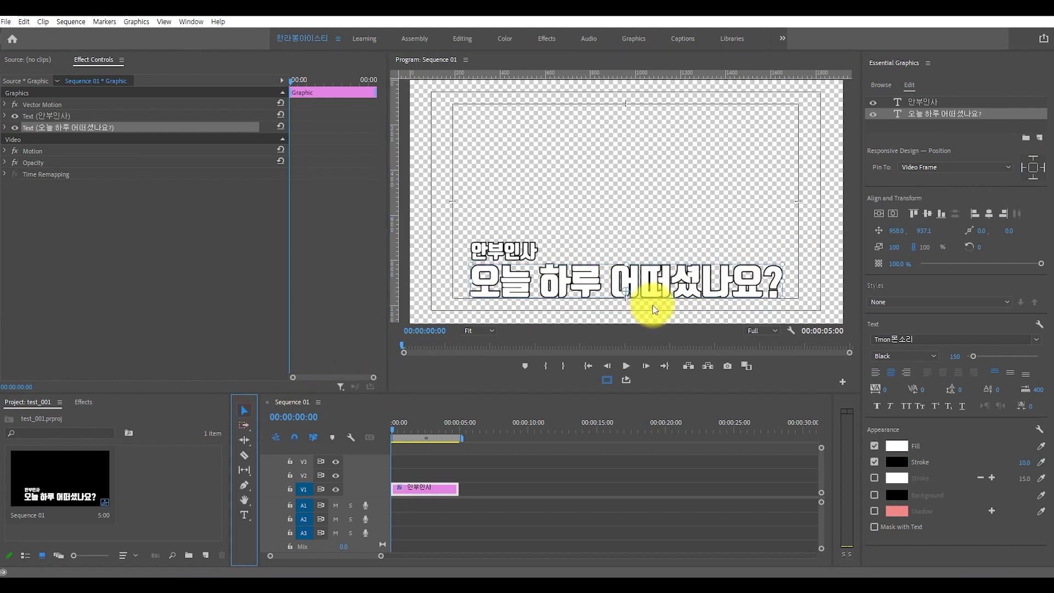
Try adding a second row reading ㄴㄹㅇㄴㄹㅇㄹ below 오늘 하루 어떠셨나요? in the same layer, and undo it.
left_click(673, 277)
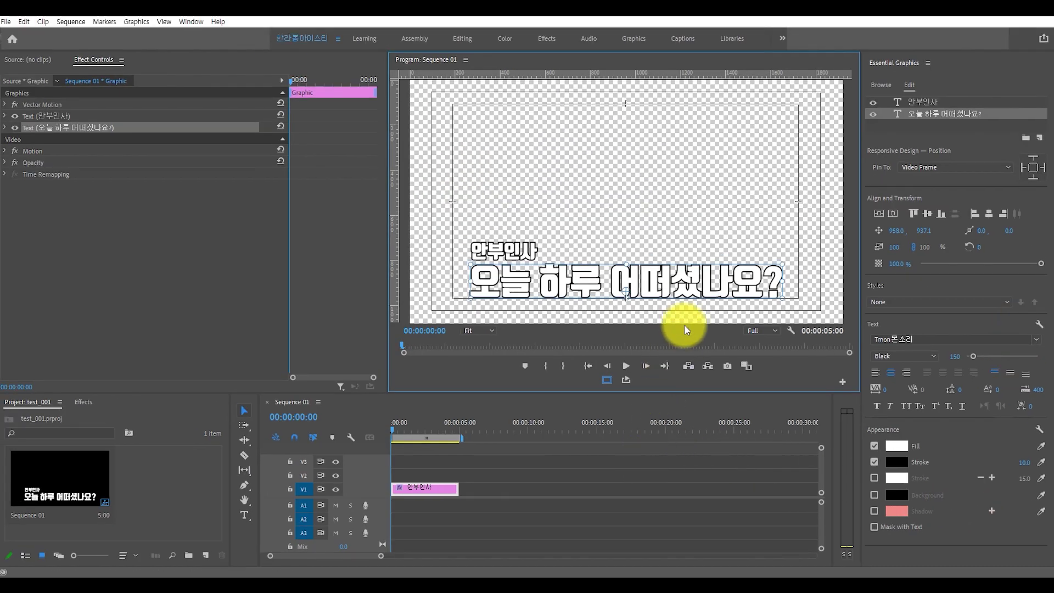
double_click(682, 285)
left_click(704, 286)
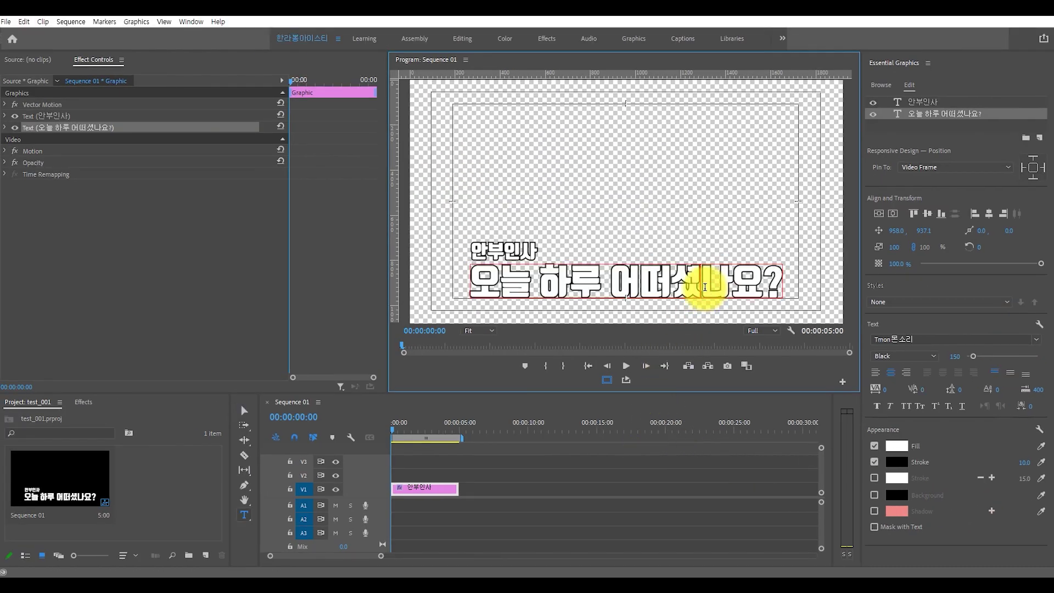
type("ㄴㄹㅇㄴㄹㅇㄹ")
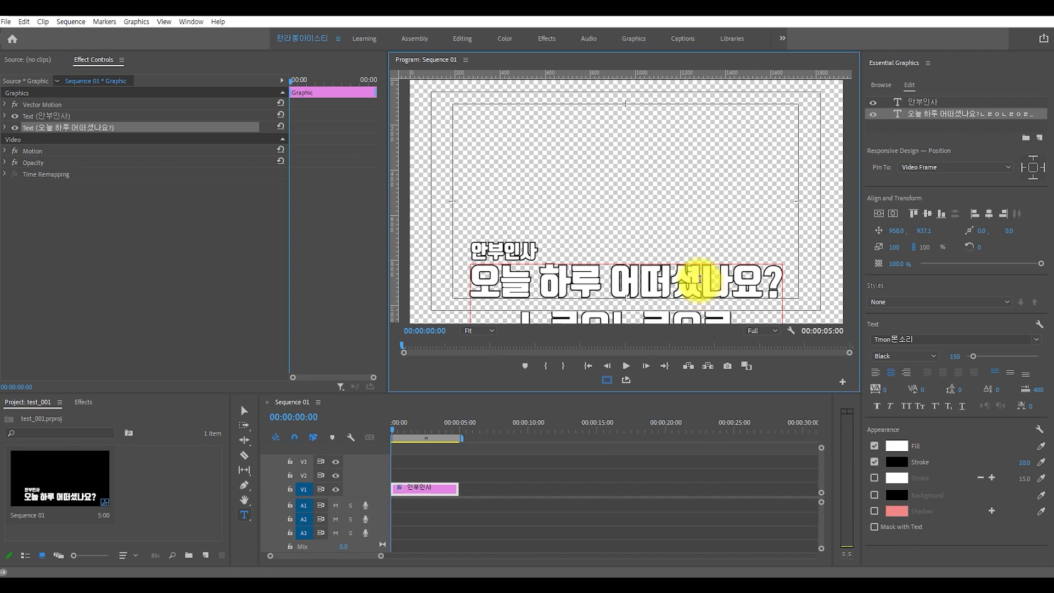
key("ctrl+z")
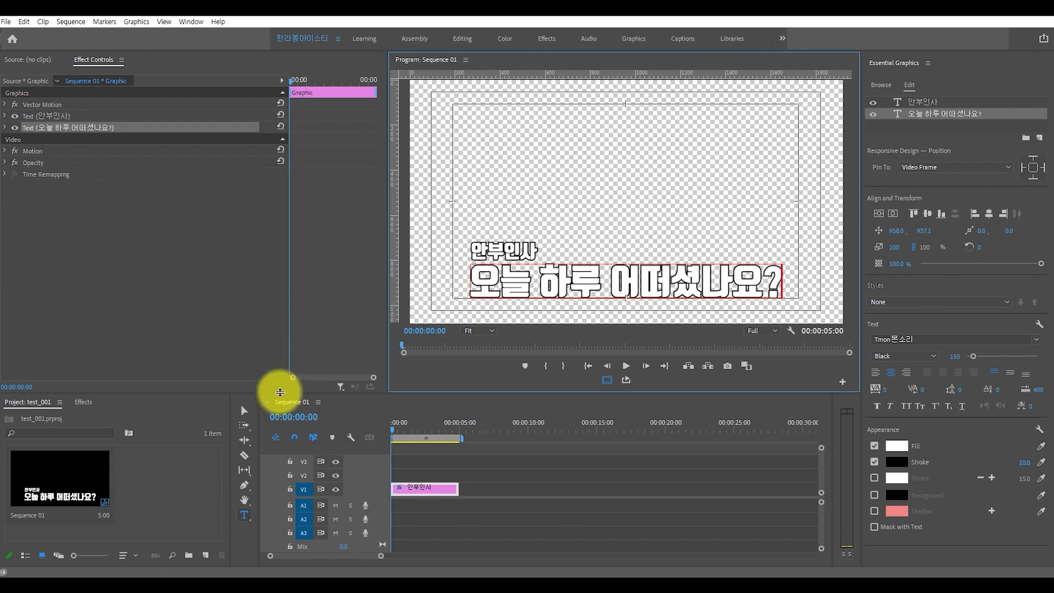
Set the 오늘 하루 어떠셨나요? layer to bottom-align its text.
left_click(244, 410)
left_click(909, 119)
left_click(924, 116)
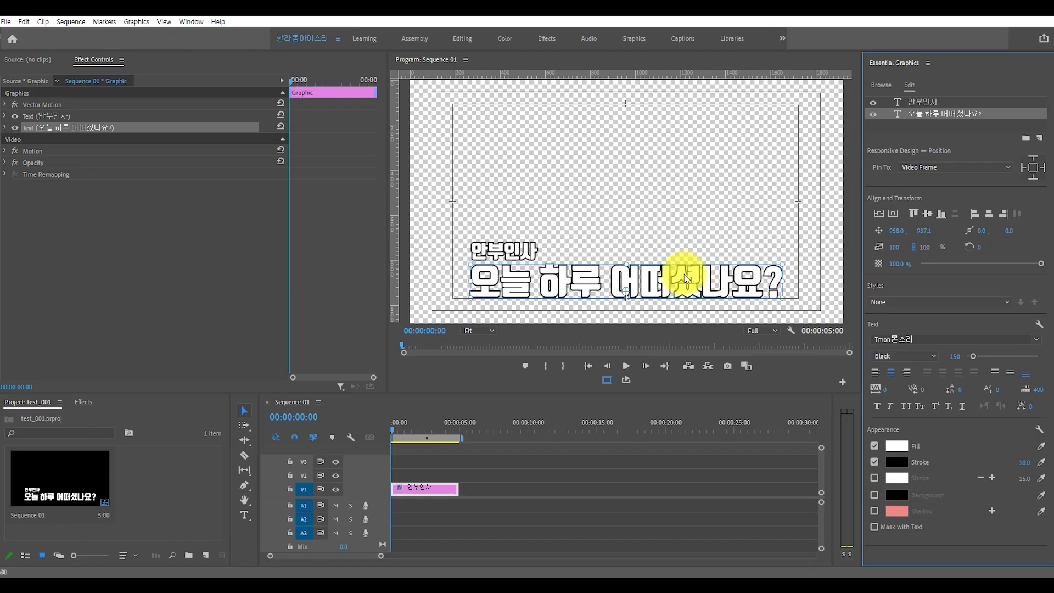
Test the bottom alignment by adding several rows below 오늘 하루 어떠셨나요?, starting with ㄴㄹㄴㅇ러ㅣㅏ, and undo them.
double_click(696, 279)
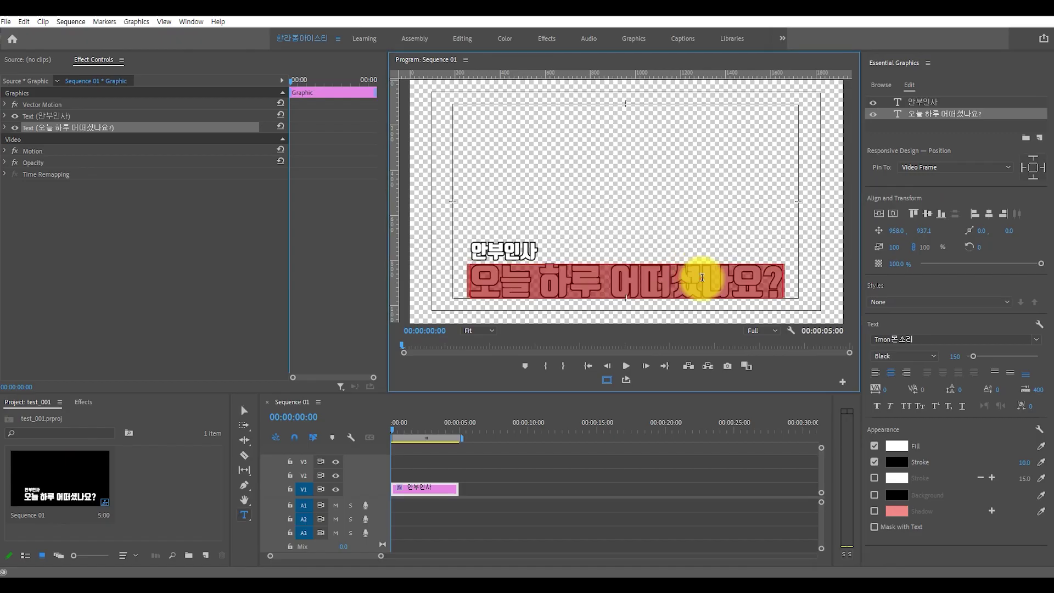
left_click(704, 280)
key("Return")
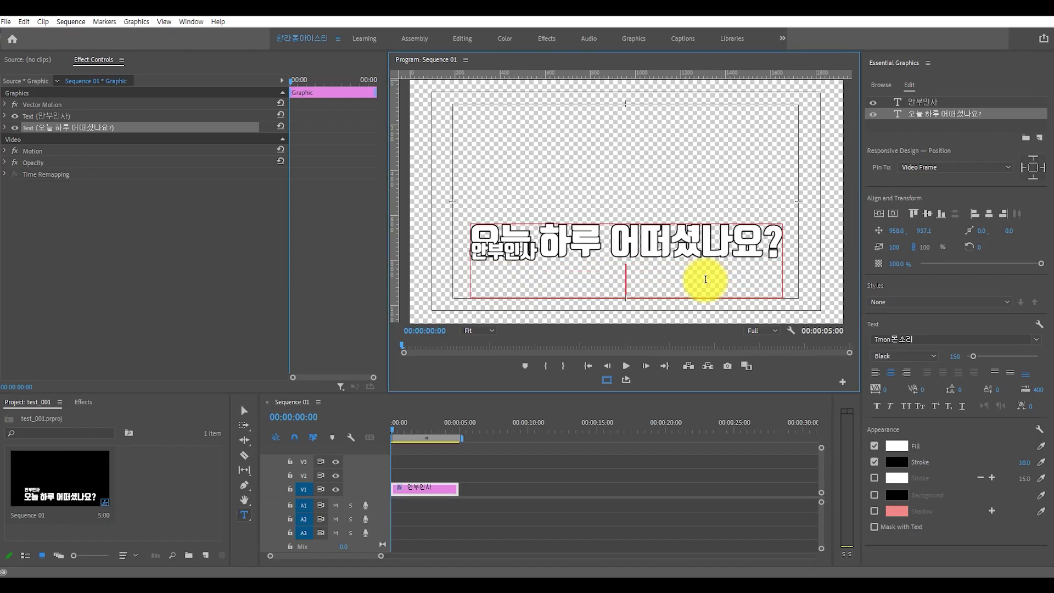
type("ㄴㄹㄴㅇ러ㅣㅏ ㄴㄹㄴㅇㄹ어ㅏㅣ ㄴㅇㄹㅇ")
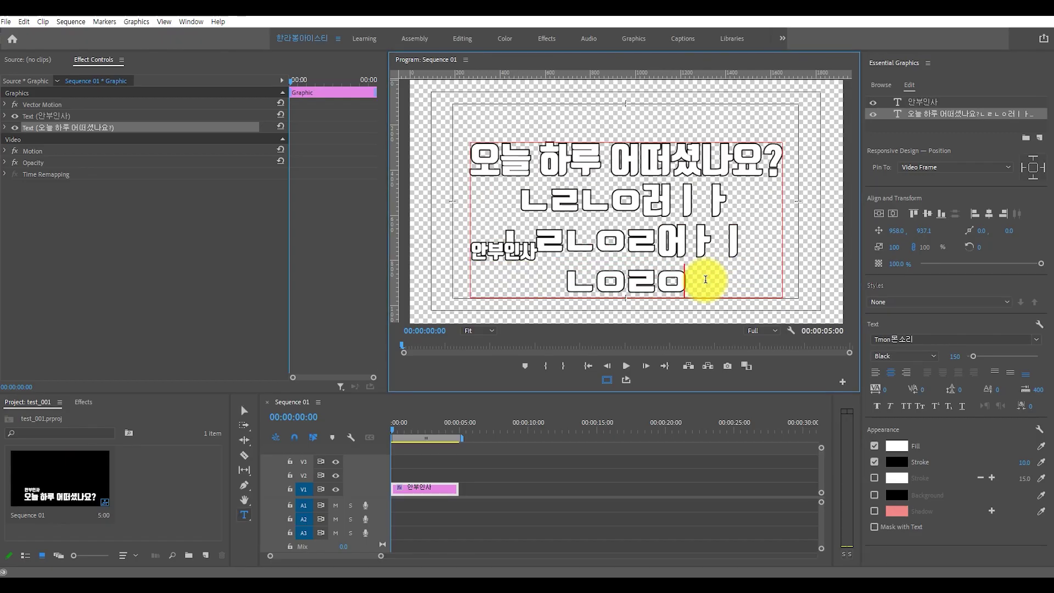
type("너ㅏㅣ")
key("ctrl+z")
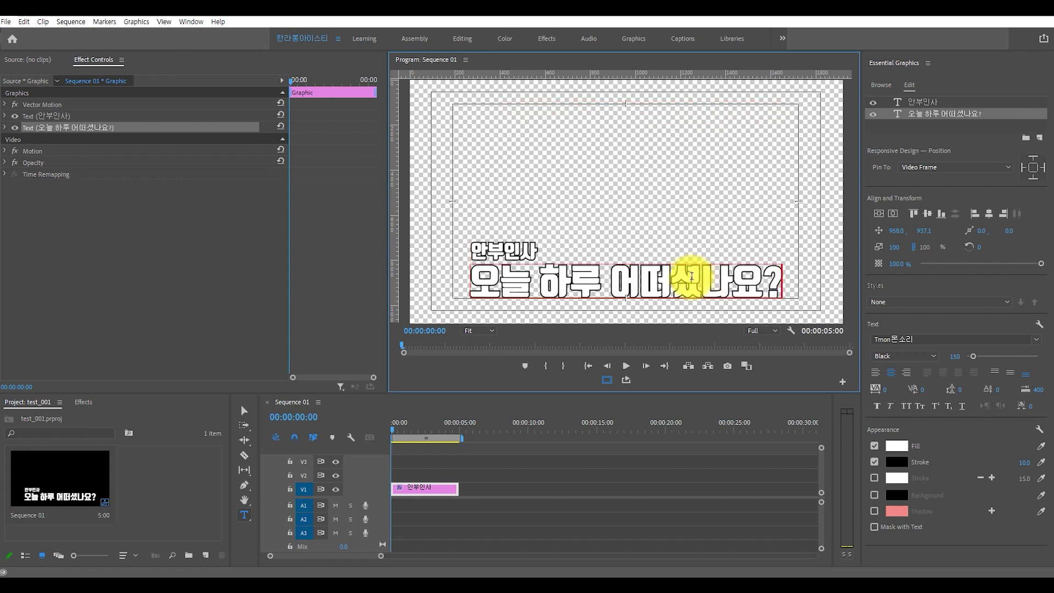
Add another row of filler text starting with ㄴㅇㄹㄴㅇㄹ to the bottom-aligned line and undo it.
key("Return")
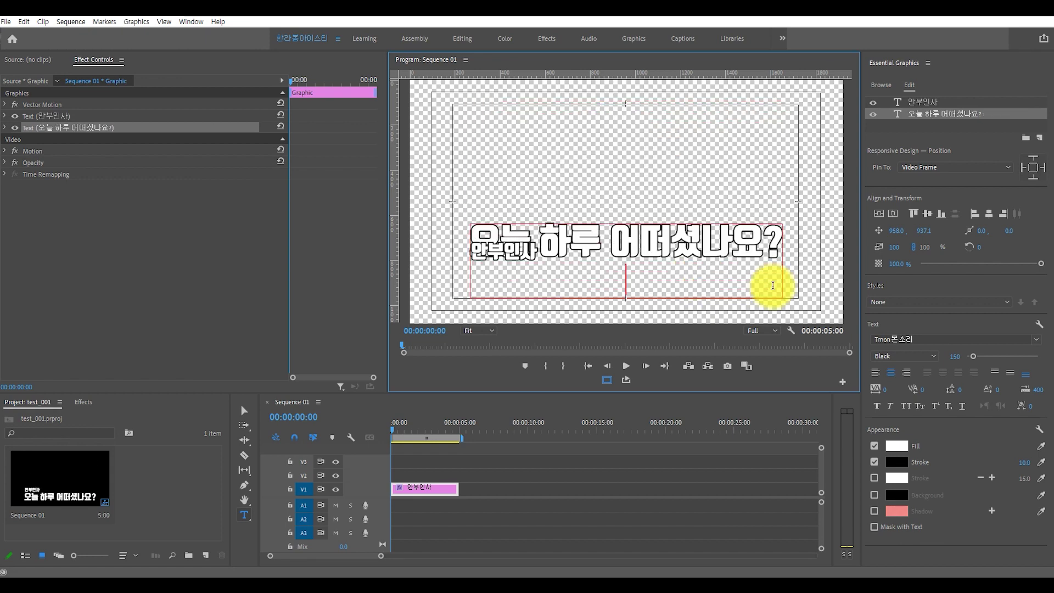
type("ㄴㅇㄹㄴㅇㄹㄴㅇㄴㄹㄴㅇ")
key("ctrl+z")
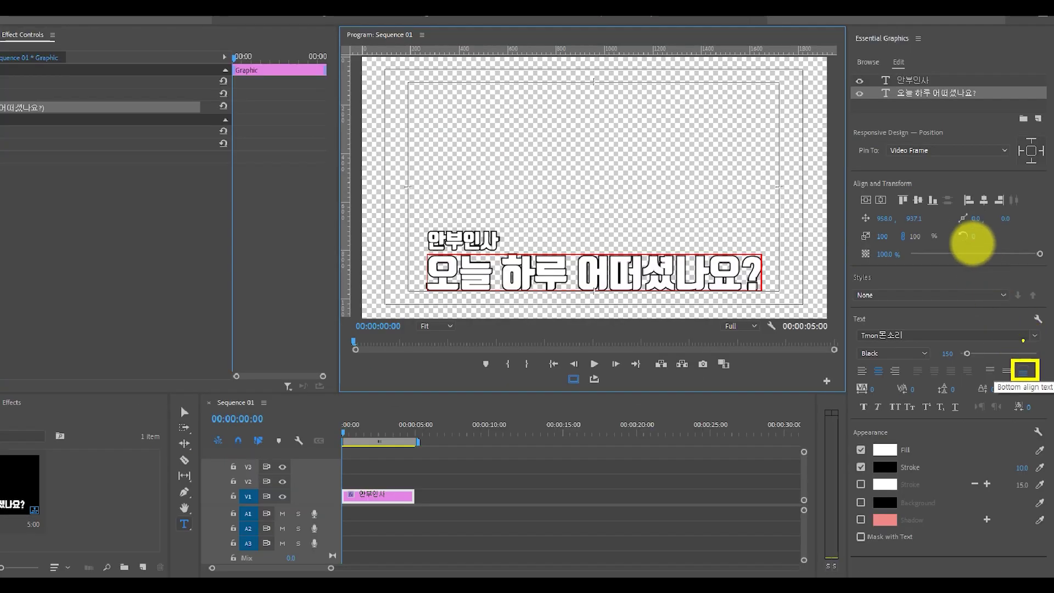
Pin the 안부인사 layer to the top edge of the 오늘 하루 어떠셨나요? layer as well as its left edge.
left_click(919, 104)
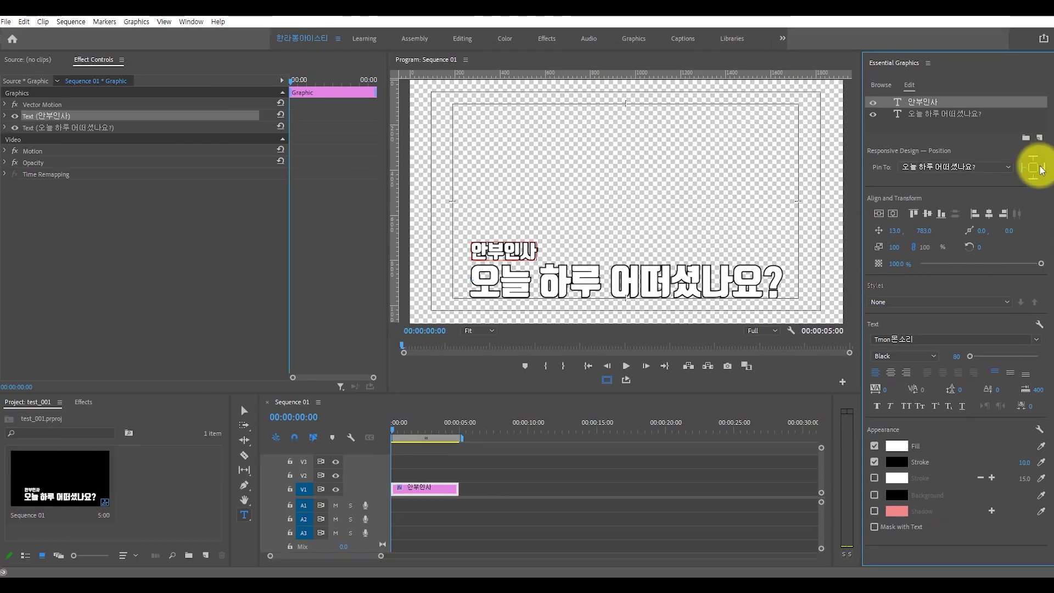
left_click(977, 119)
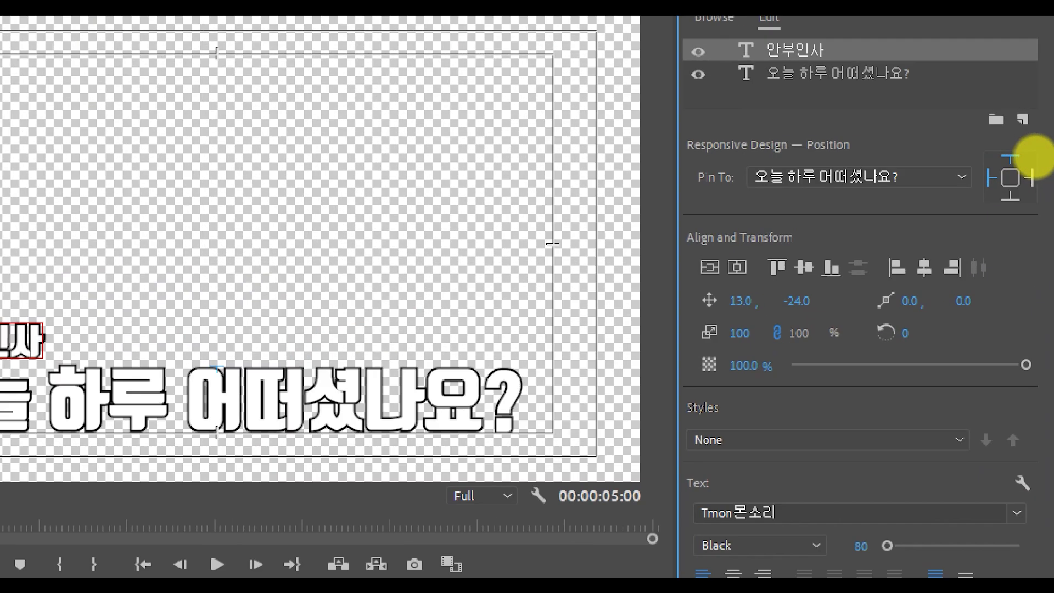
left_click(1050, 157)
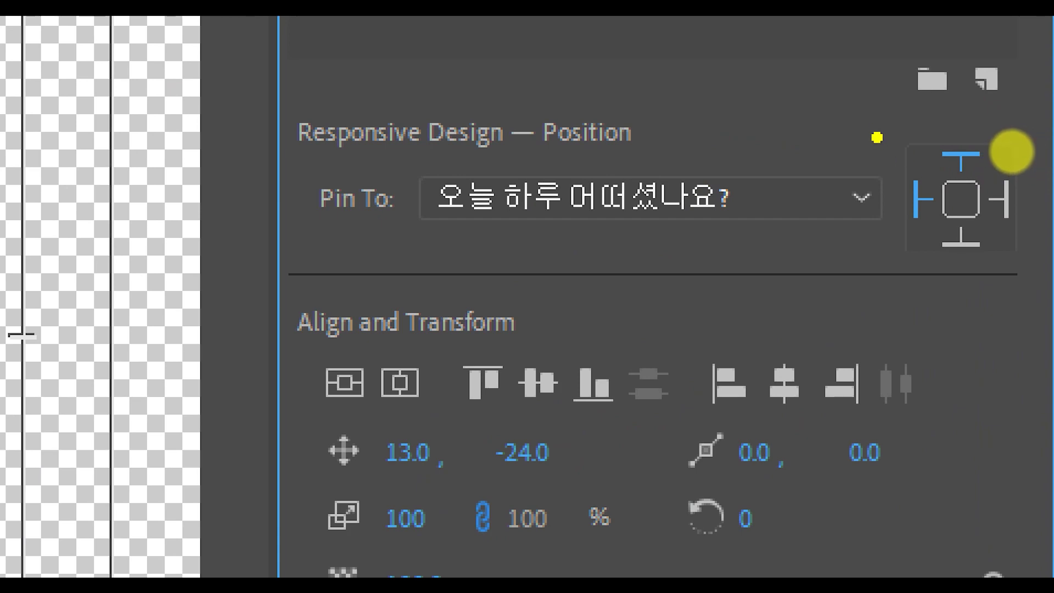
left_click(1045, 155)
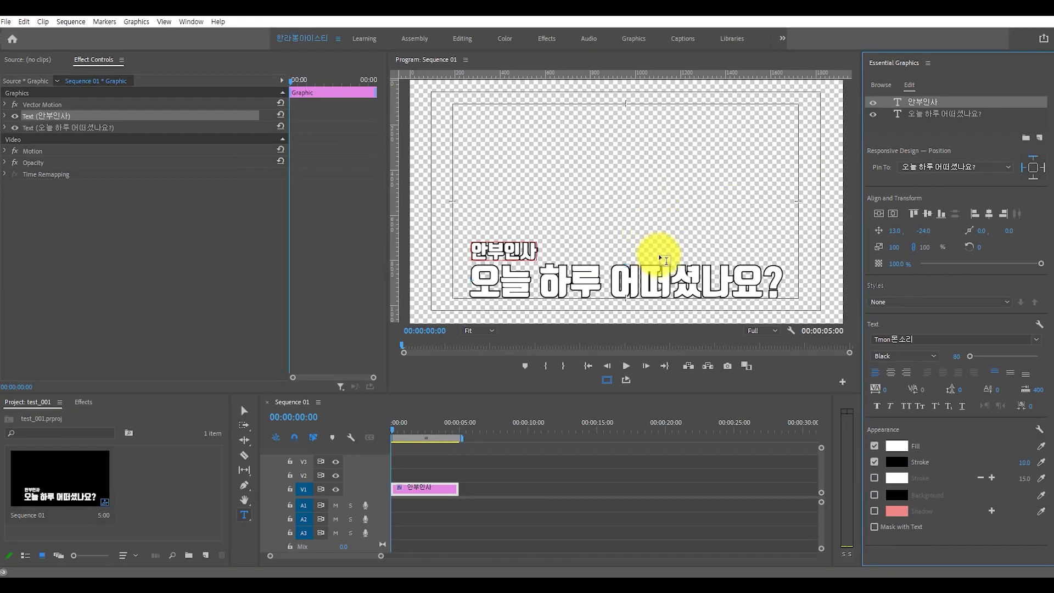
Test the pinning by adding four rows of filler text below 오늘 하루 어떠셨나요?, starting with ㄴㄹㅇㄴㄹ.
left_click(680, 274)
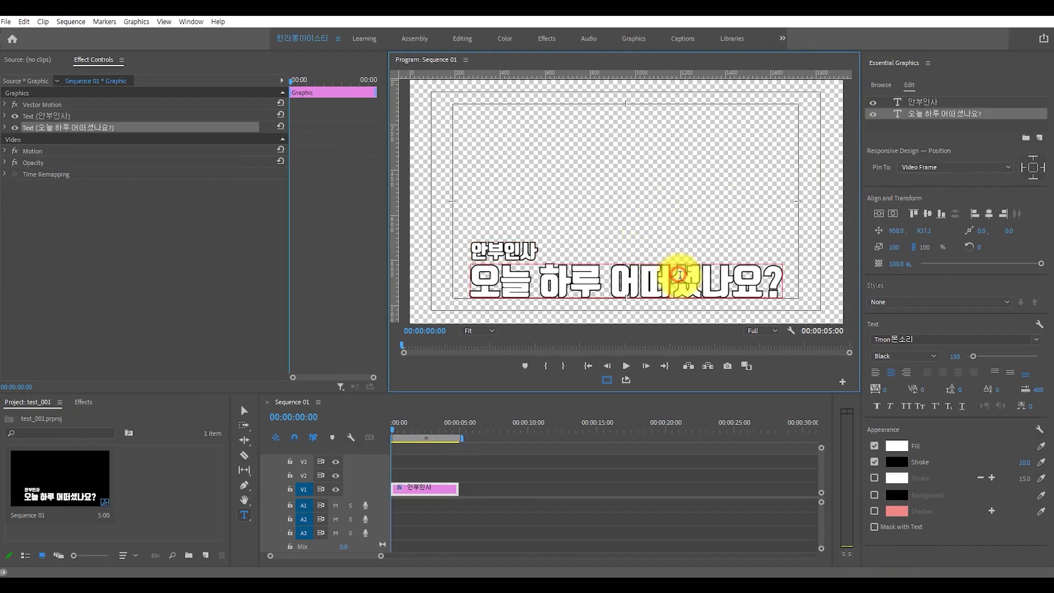
key("Return")
type("ㄴㄹㅇㄴㄹ")
key("Return")
type("ㄴㄹㄴㅇㄹ")
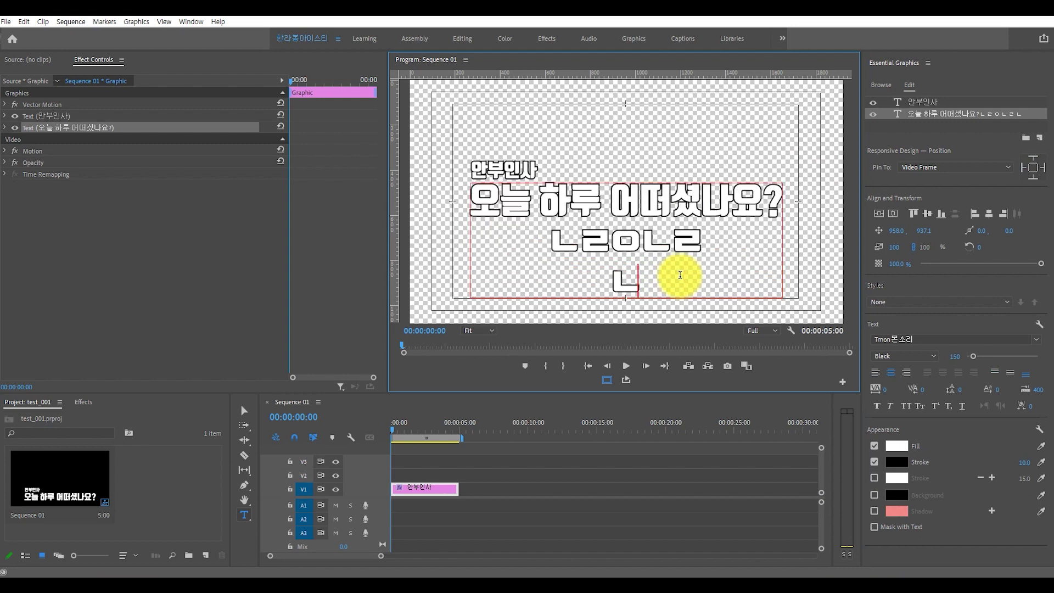
type("ㅇㄹ")
key("Return")
type("ㄴㄹㅇㄴ")
key("Return")
type("ㄴㅇㄹㅇㄴㄹ")
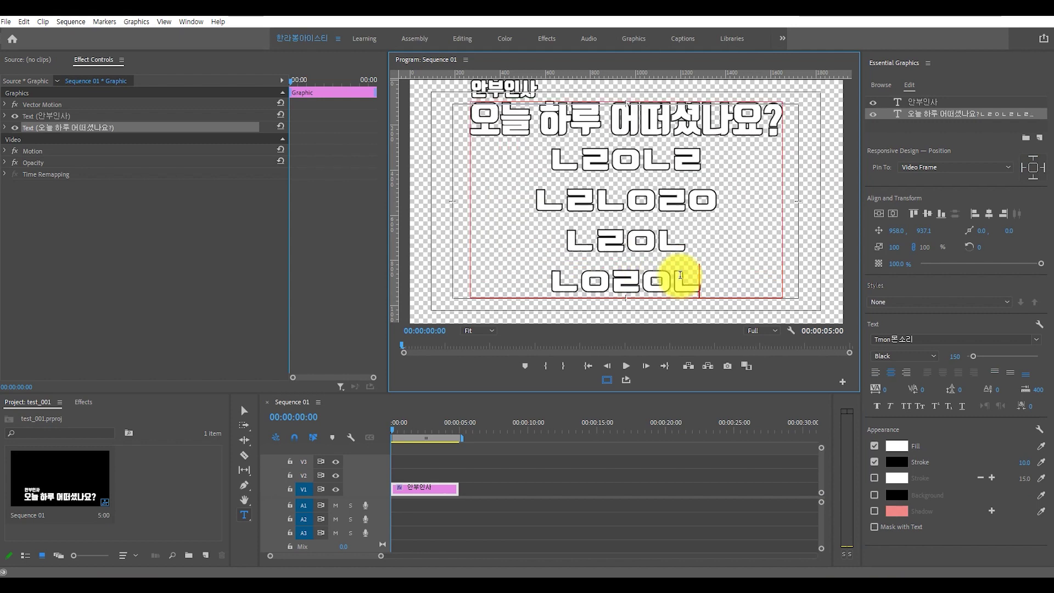
Remove the filler rows below 오늘 하루 어떠셨나요? so only the original line is left.
key("shift+Up")
key("shift+Up")
key("shift+Up")
key("shift+Up")
key("shift+Down")
key("shift+Home")
key("BackSpace")
key("BackSpace")
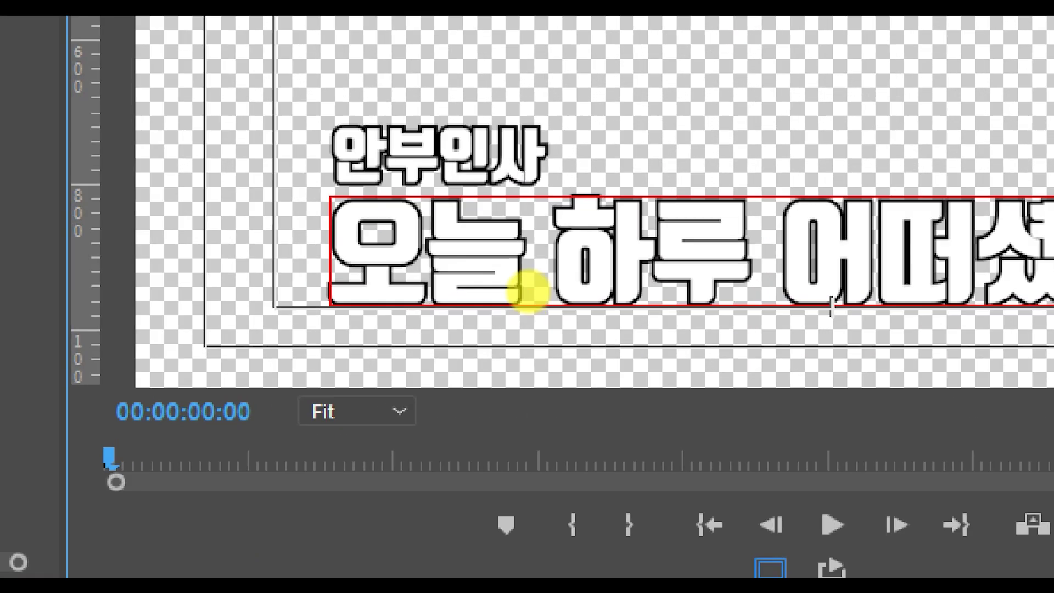
left_click(518, 285)
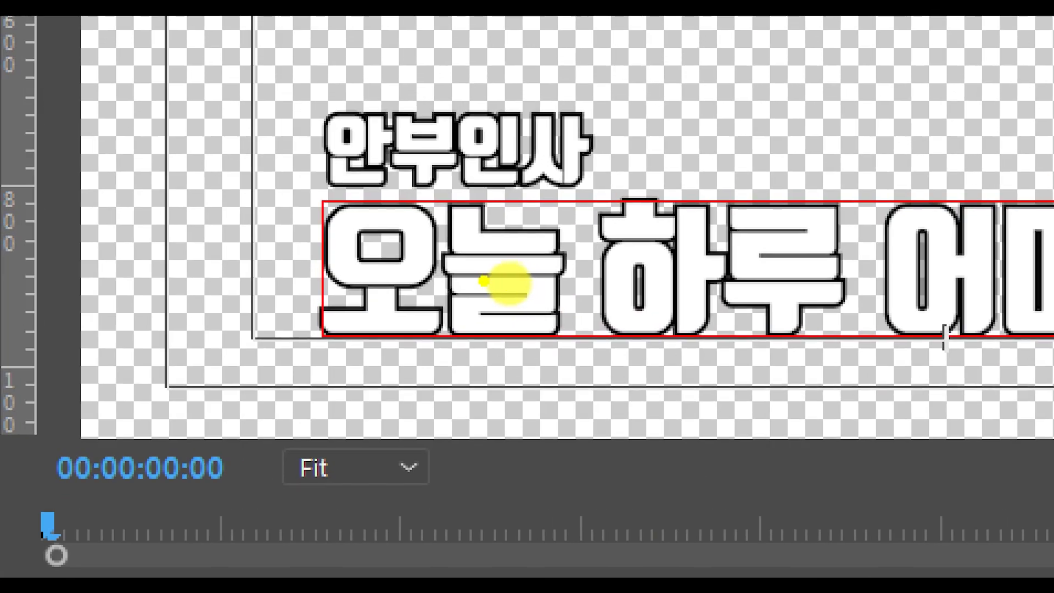
key("r")
left_click_drag(304, 196, 324, 337)
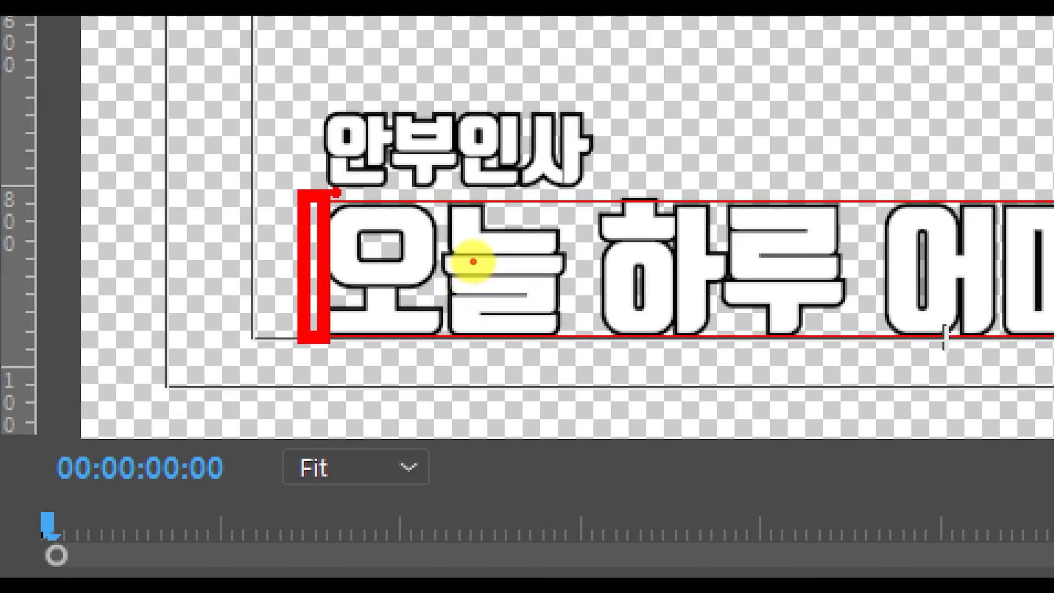
left_click_drag(336, 192, 555, 215)
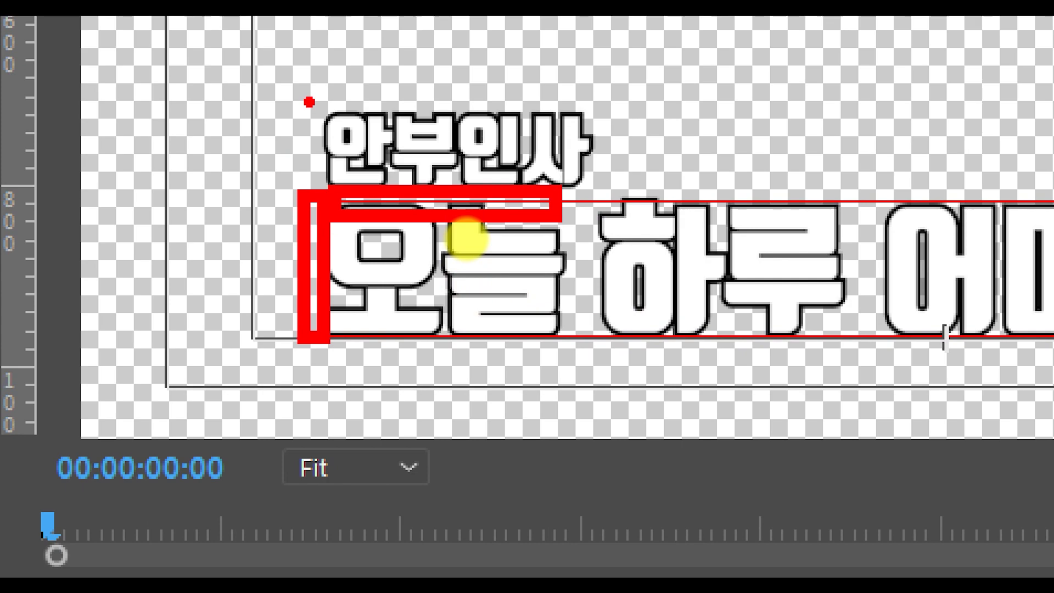
key("Escape")
Insert filler text starting with ㄴㅇㄹㄴㅇㄹ into the middle of the 안부인사 heading and take it out again.
left_click(503, 249)
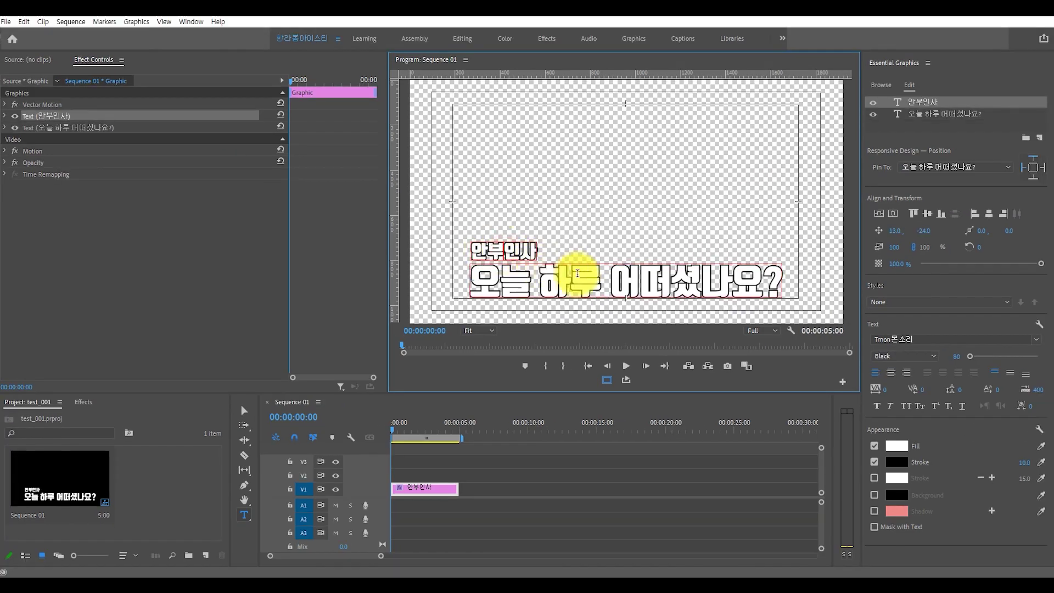
type("ㄴㅇㄹㄴㅇㄹㄴㅇㄹㅇㄴㅇ")
key("ctrl+a")
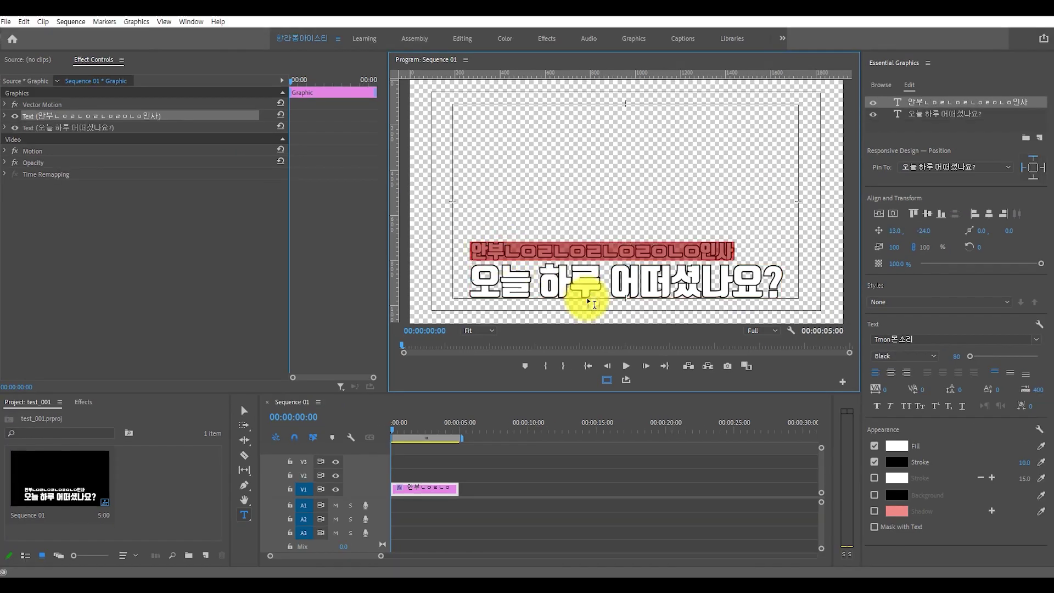
key("BackSpace")
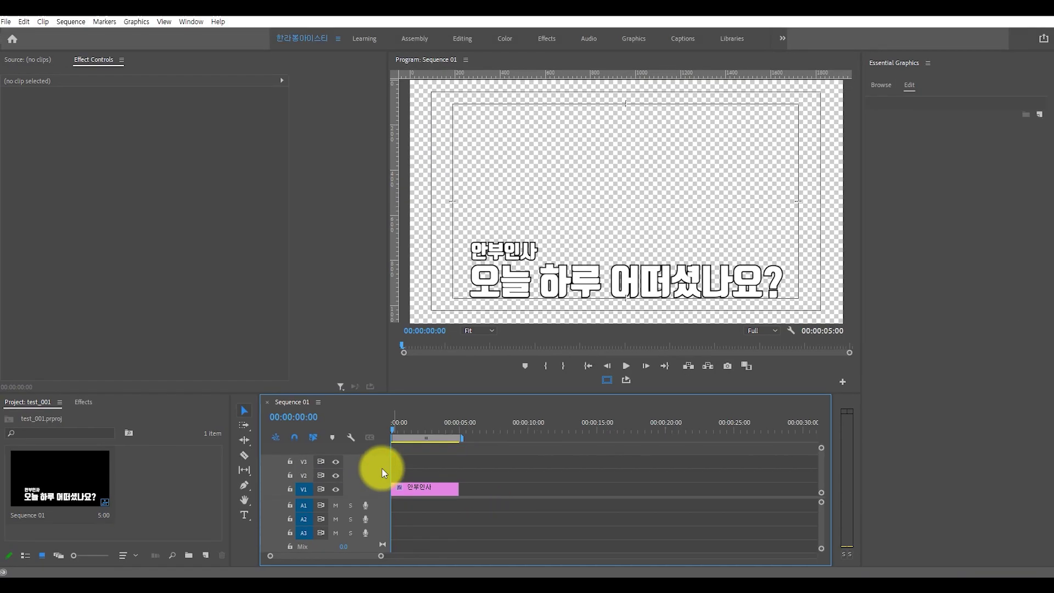
Start exporting the 안부인사 title clip as a motion graphics template named 두줄 설명자막.
left_click(423, 485)
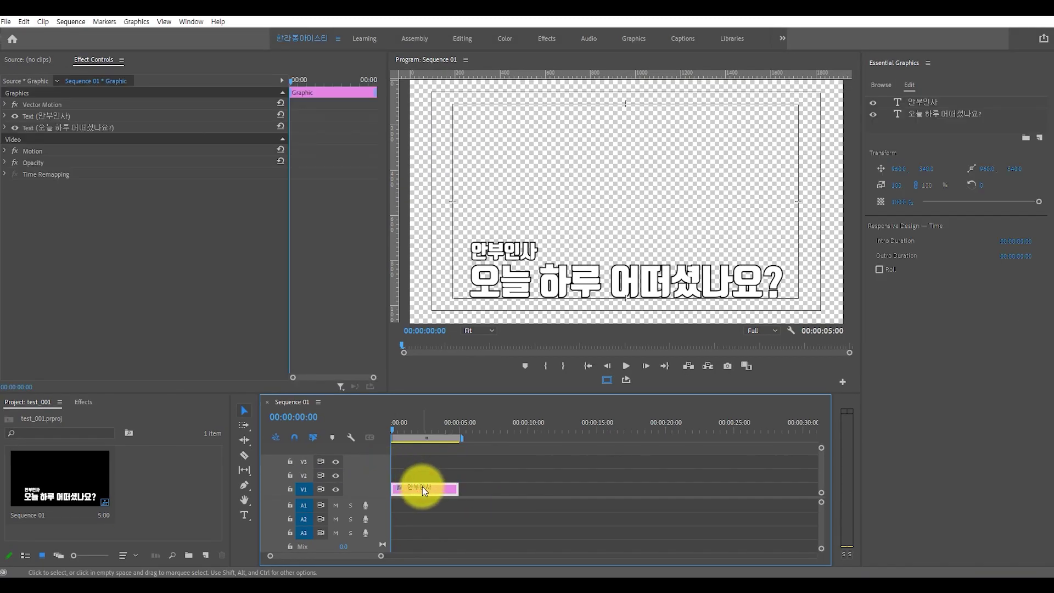
right_click(423, 486)
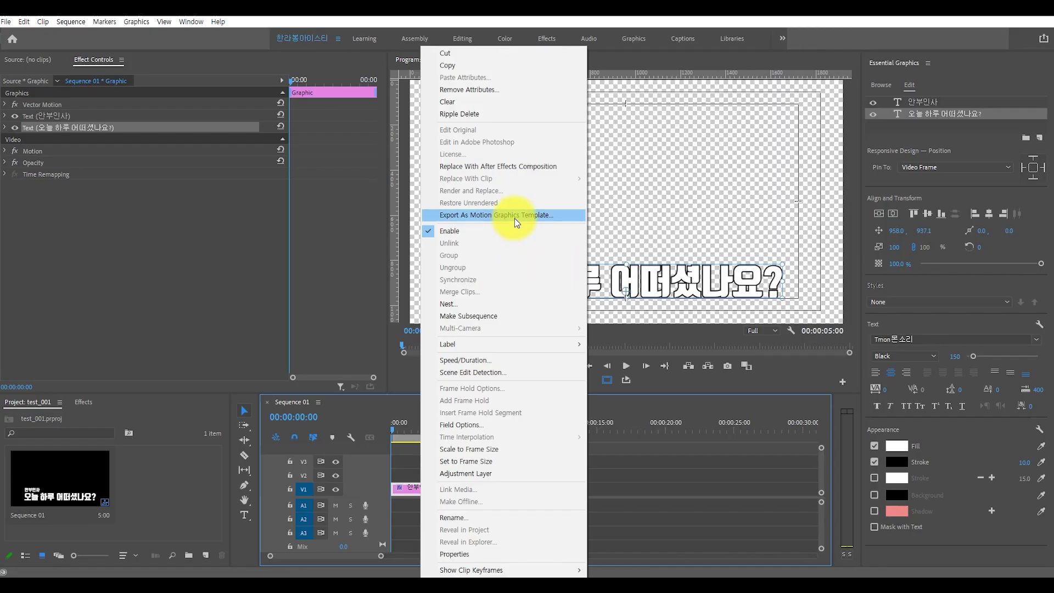
left_click(515, 218)
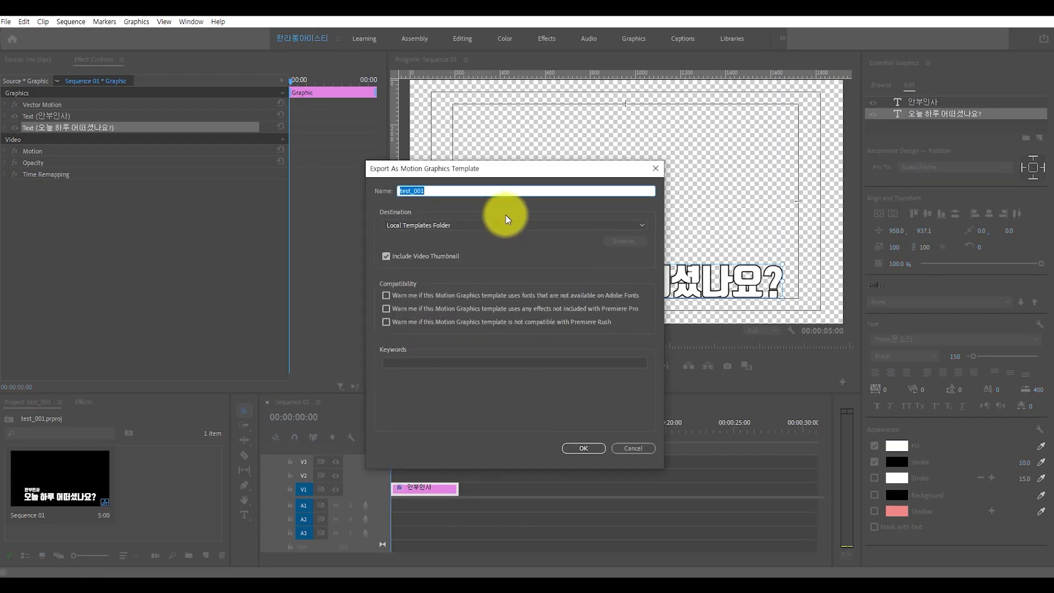
left_click(502, 225)
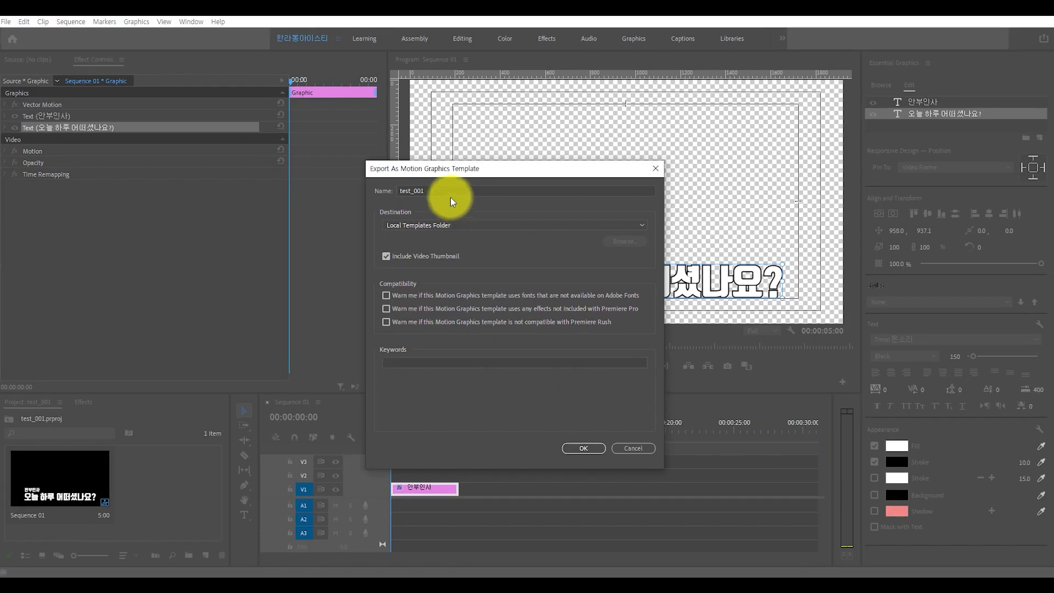
left_click_drag(567, 123, 147, 121)
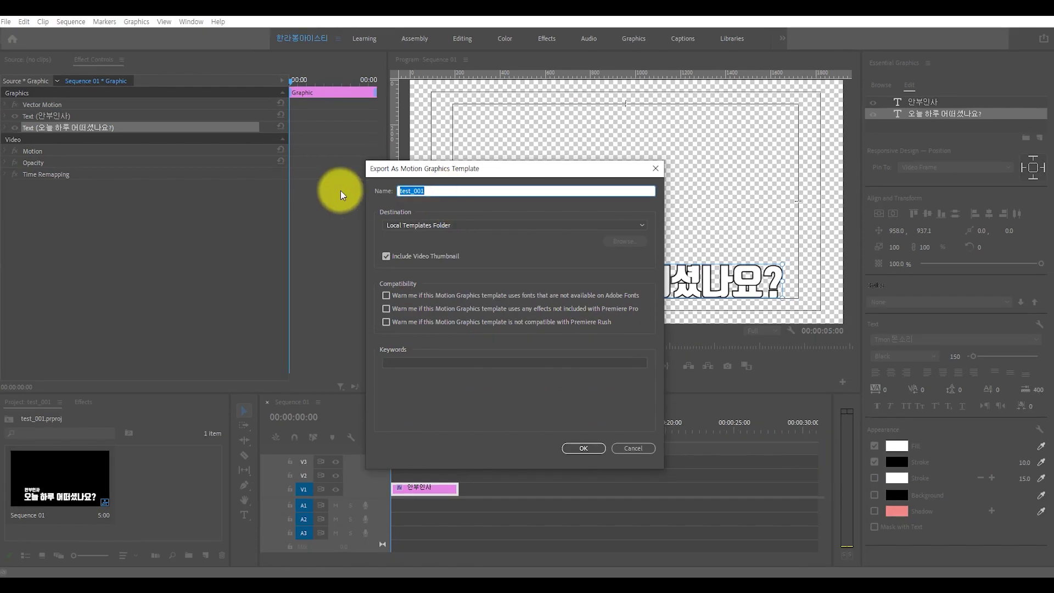
key("BackSpace")
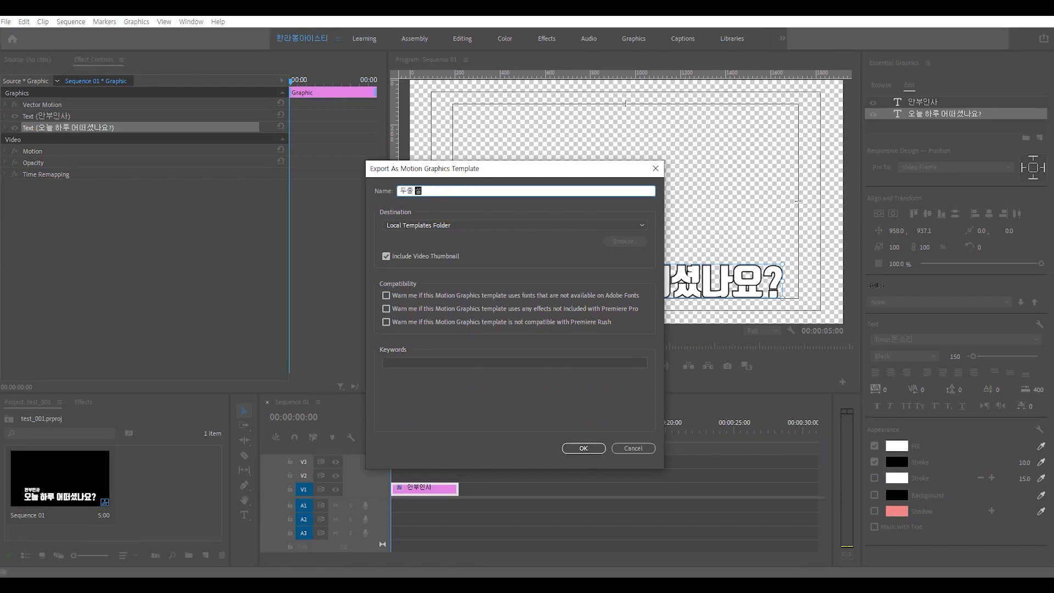
type("두줄 설명자막")
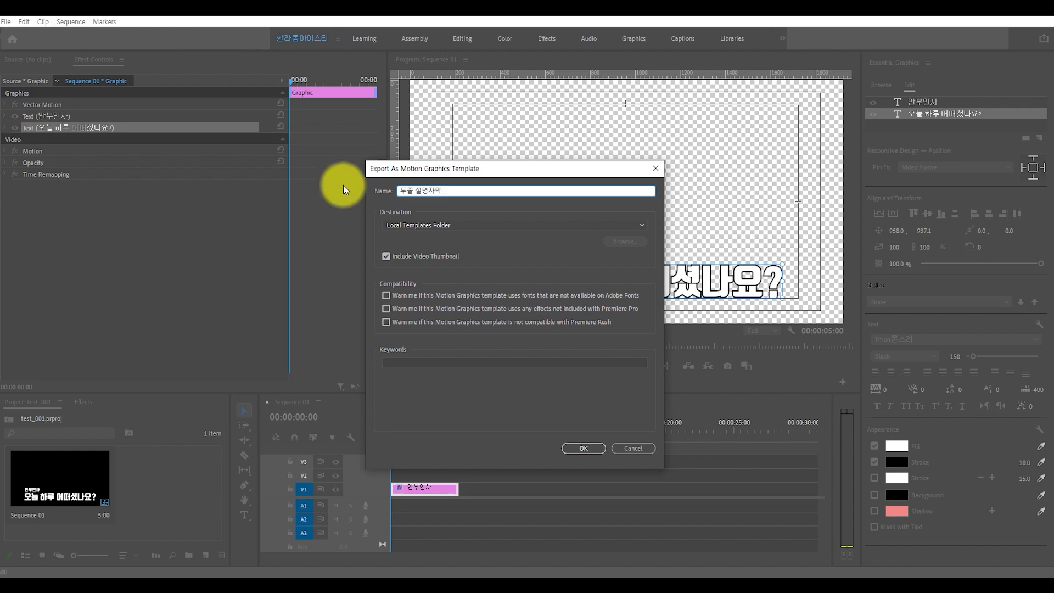
key("ctrl+1")
key("Escape")
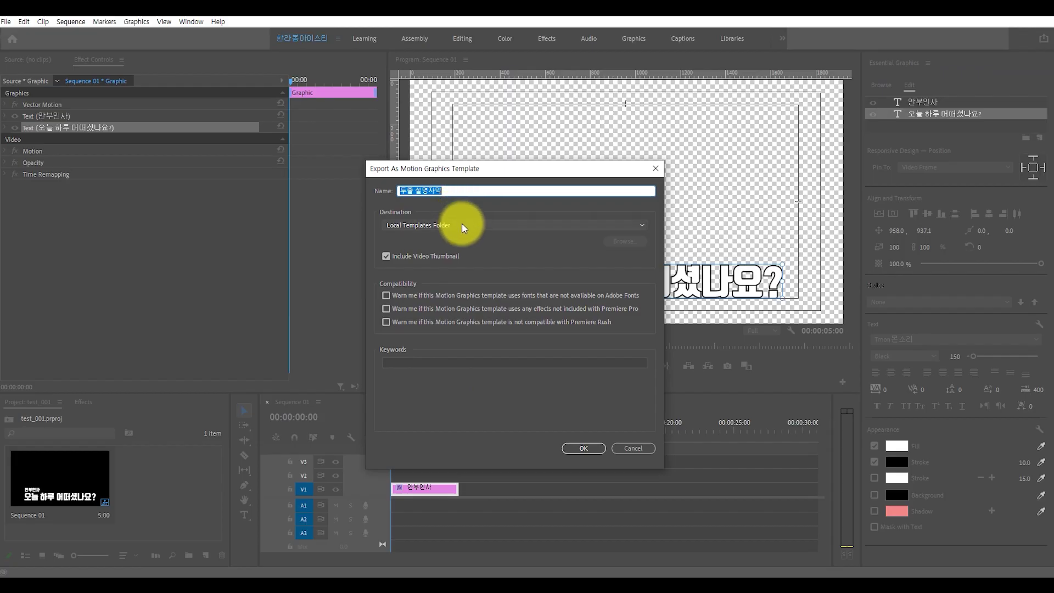
Set the export destination to the Desktop folder on the Local Drive, with the video thumbnail included, and export the template.
left_click(462, 223)
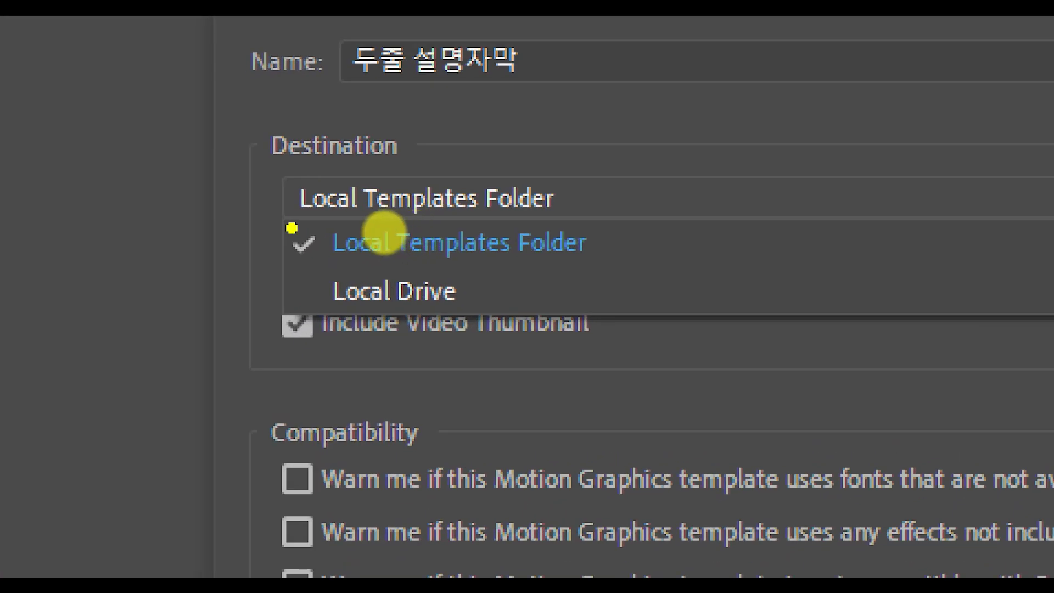
left_click_drag(308, 216, 620, 266)
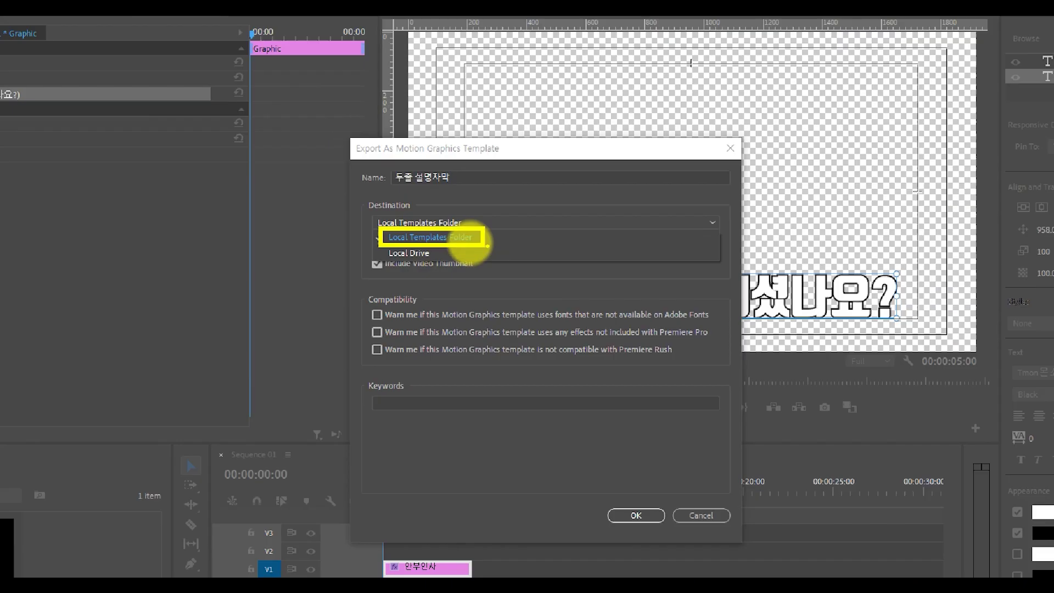
left_click(467, 242)
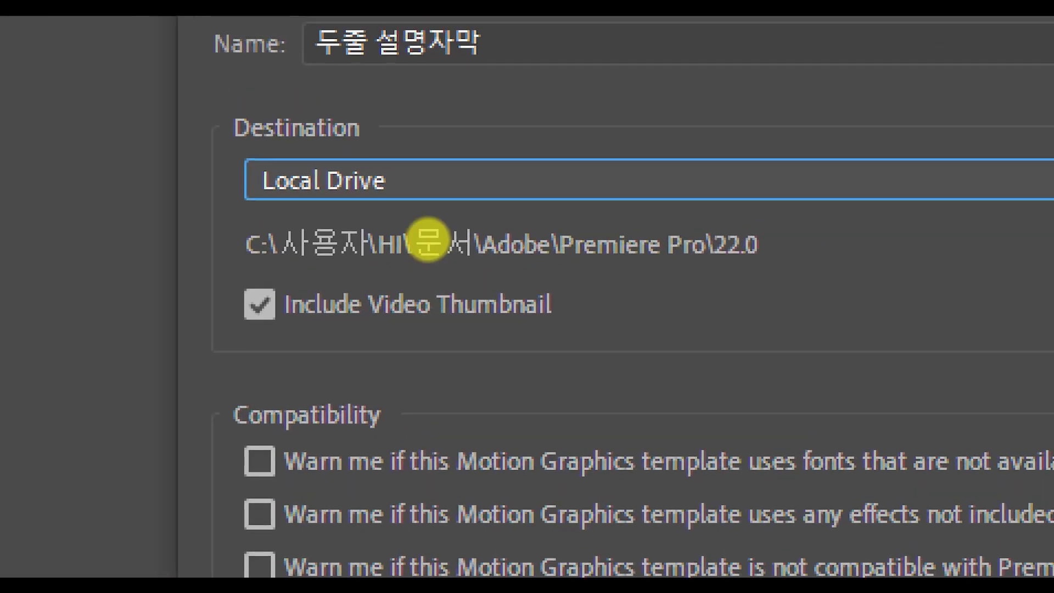
mouse_move(238, 141)
left_mouse_down()
mouse_move(384, 206)
mouse_move(419, 208)
left_mouse_up()
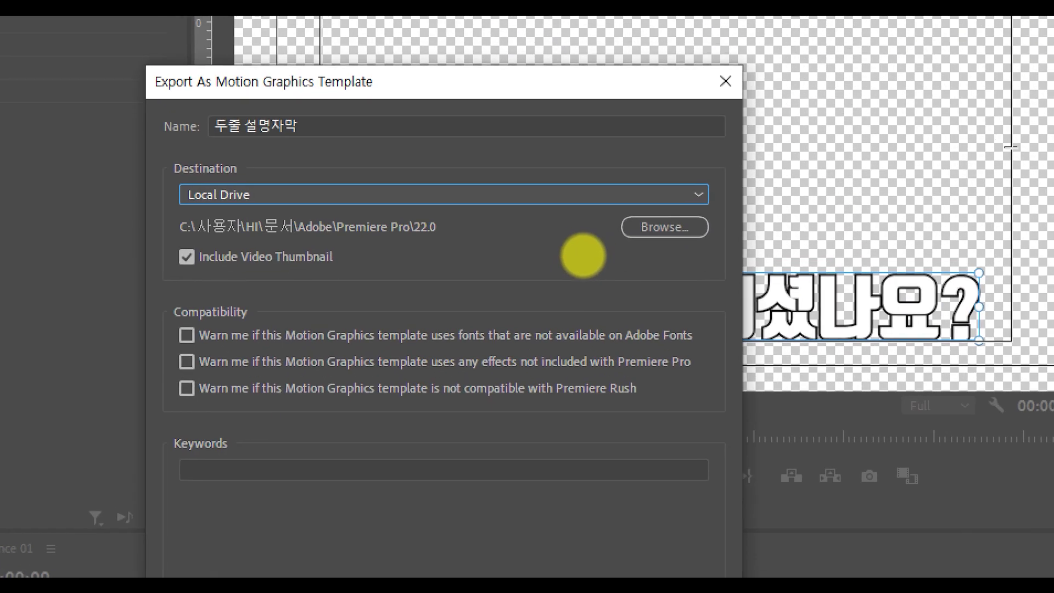
mouse_move(619, 210)
left_mouse_down()
mouse_move(640, 244)
mouse_move(715, 244)
left_mouse_up()
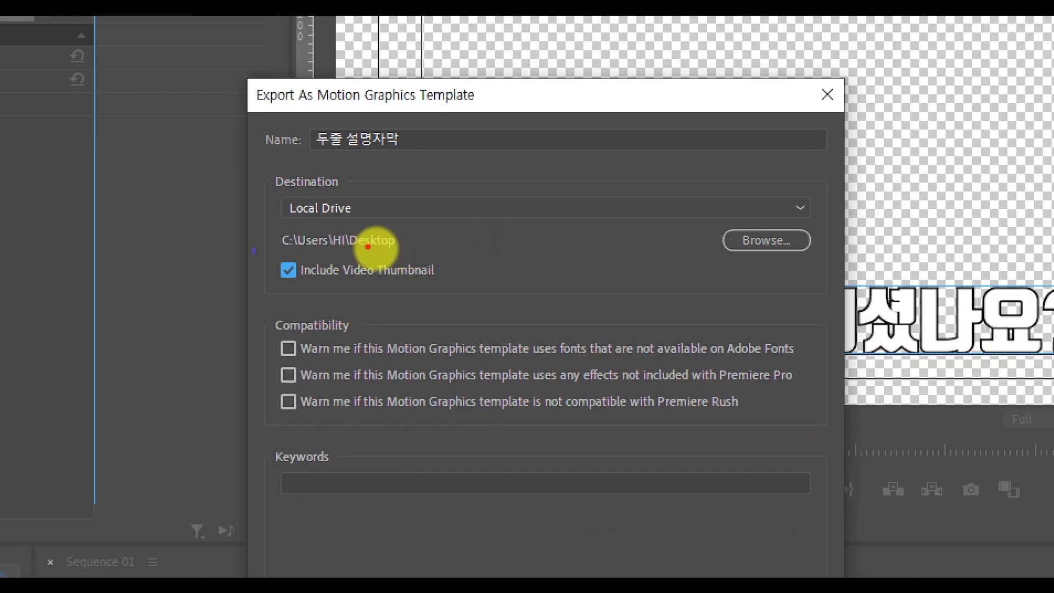
left_click_drag(362, 246, 482, 257)
left_click_drag(589, 104, 13, 0)
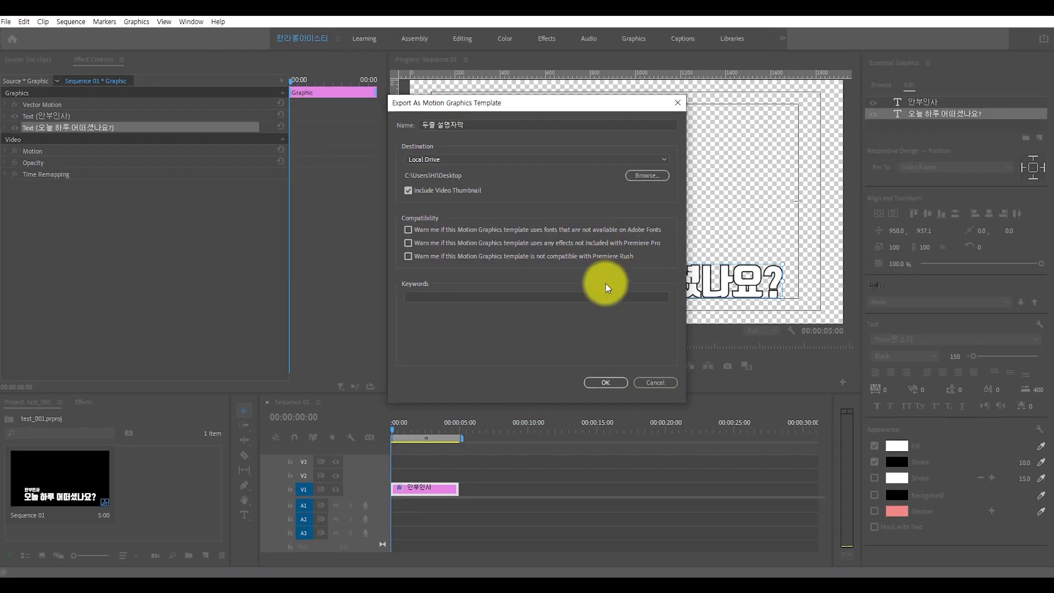
left_click(601, 383)
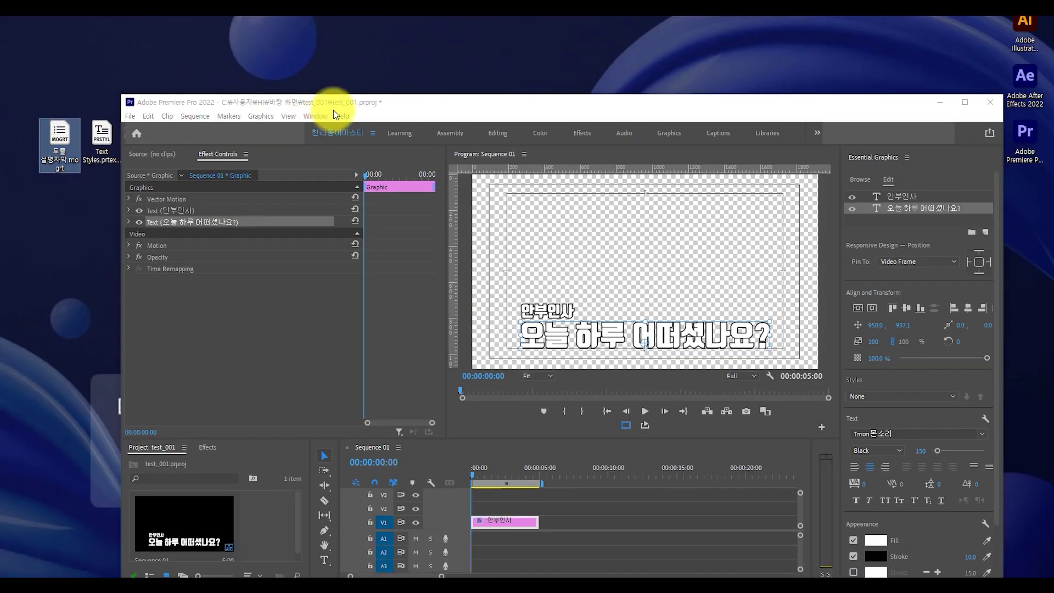
Browse the graphics templates in a widened view and add the 두줄 설명자막 template file from the desktop to them.
double_click(345, 101)
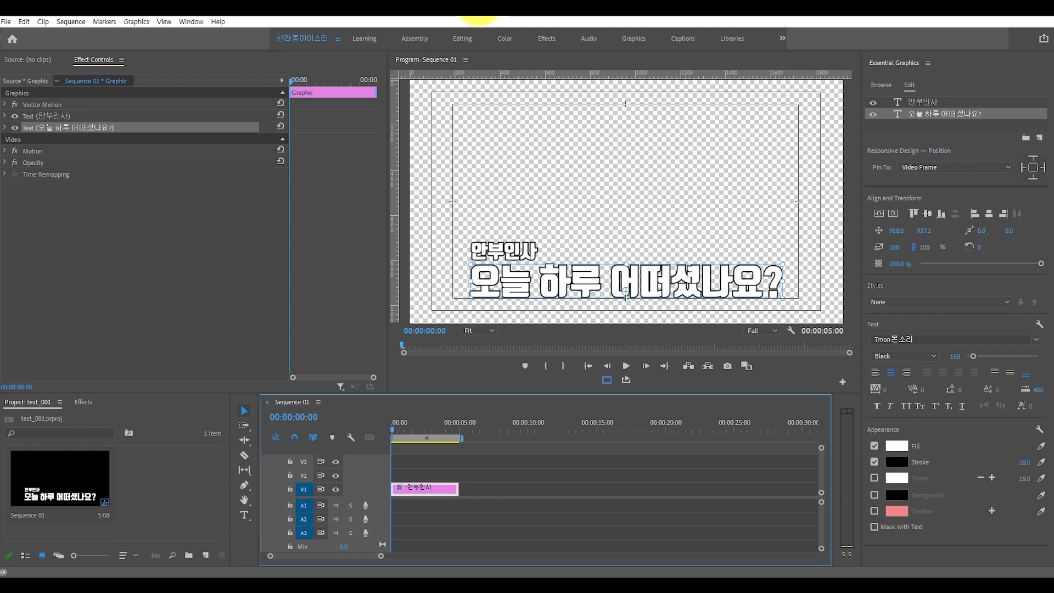
left_click(880, 84)
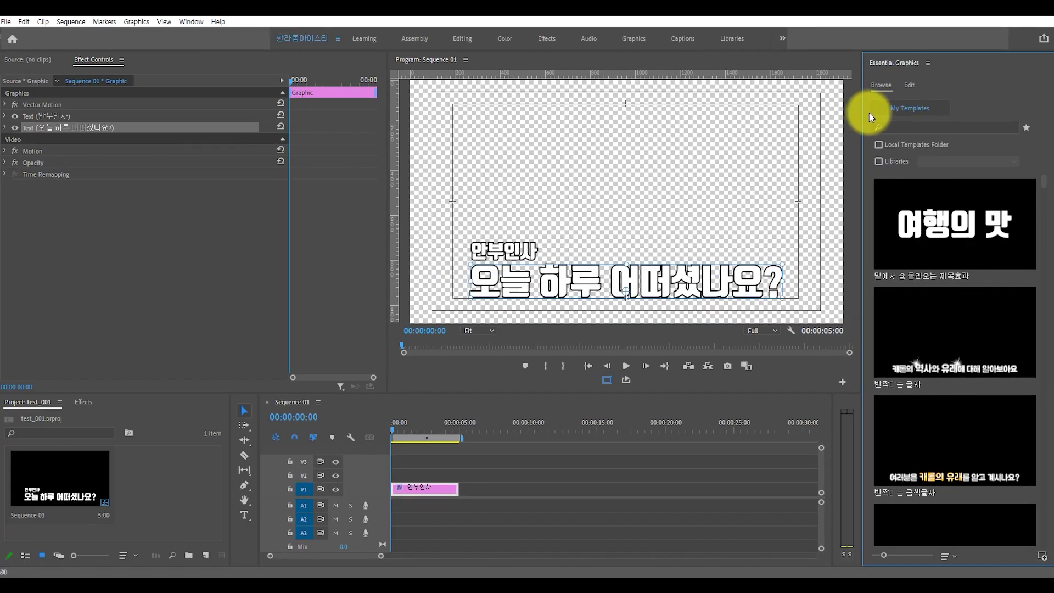
left_click_drag(862, 108, 689, 104)
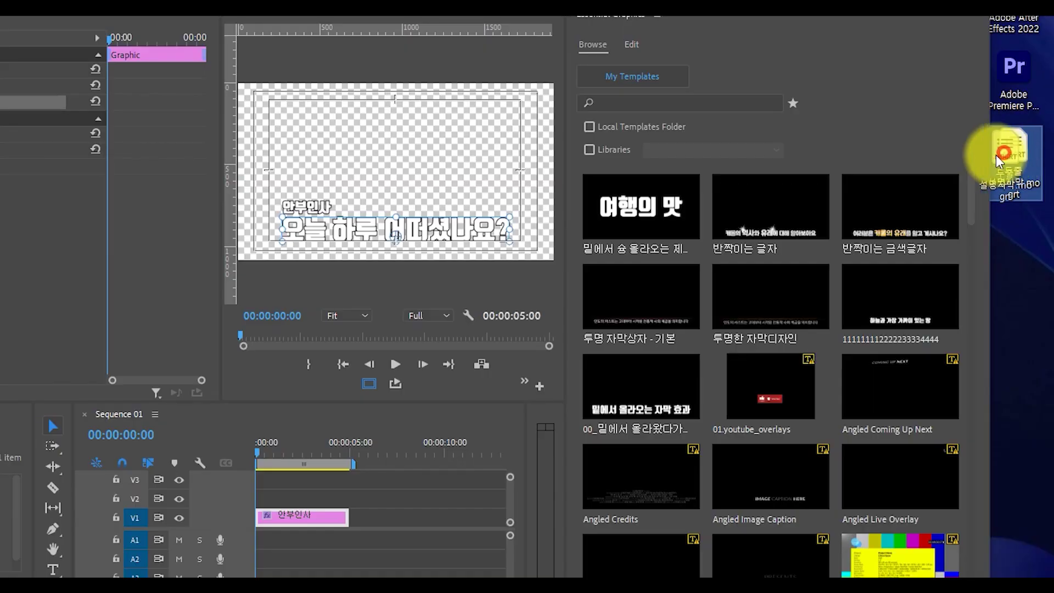
left_click_drag(996, 155, 766, 218)
Search the templates for 두줄 and place 두줄 설명자막 on track V1 after the existing title clip.
left_click(757, 128)
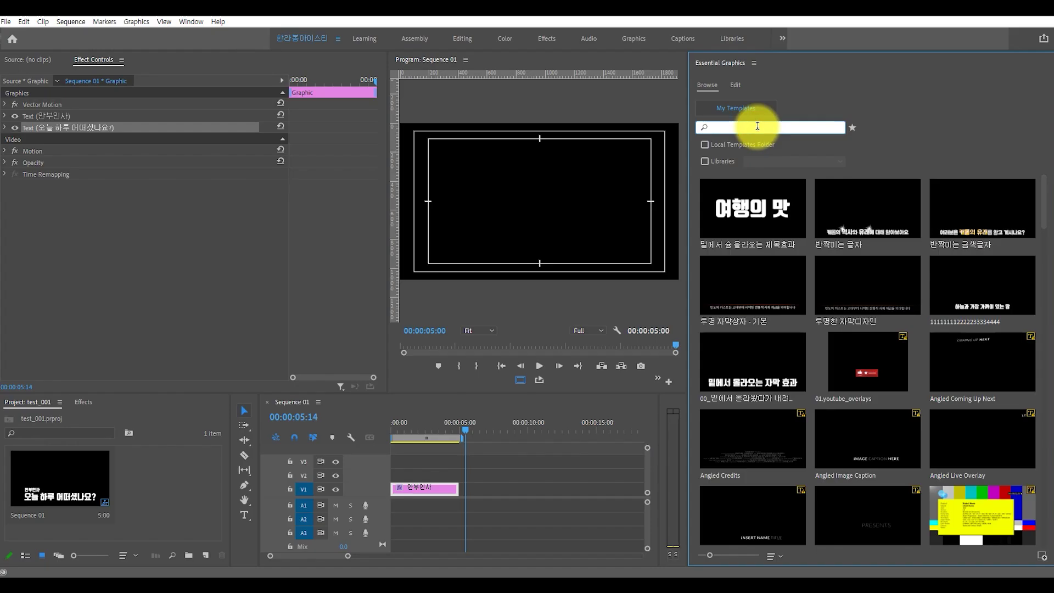
type("en")
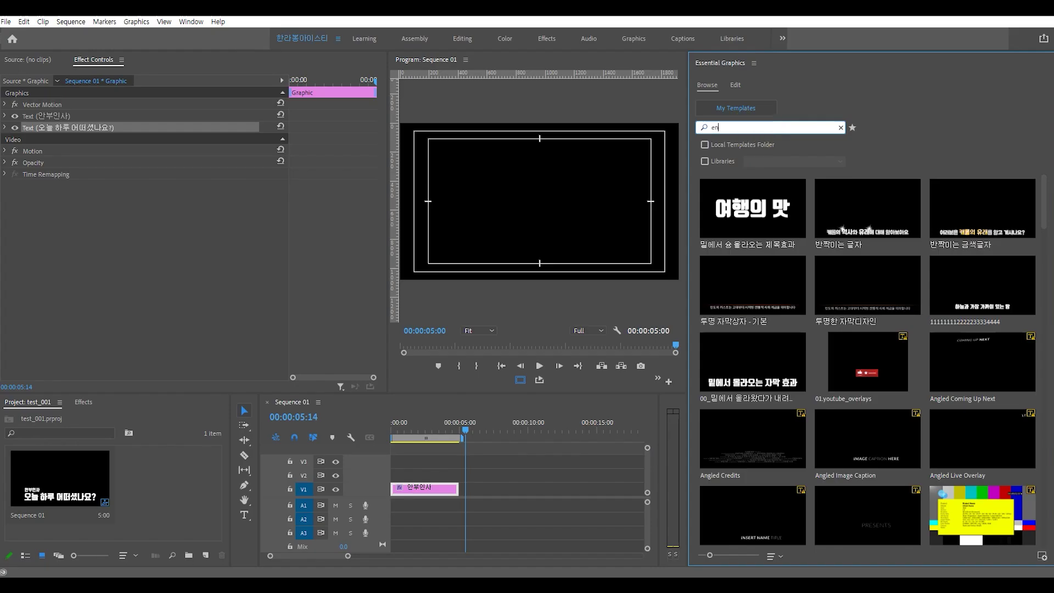
key("Return")
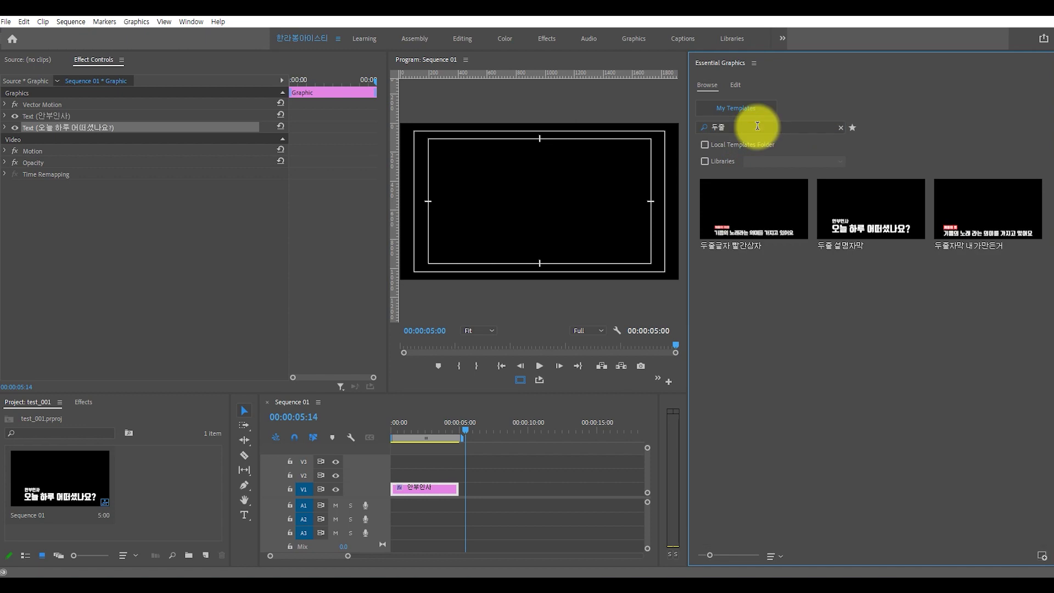
left_click(1032, 197)
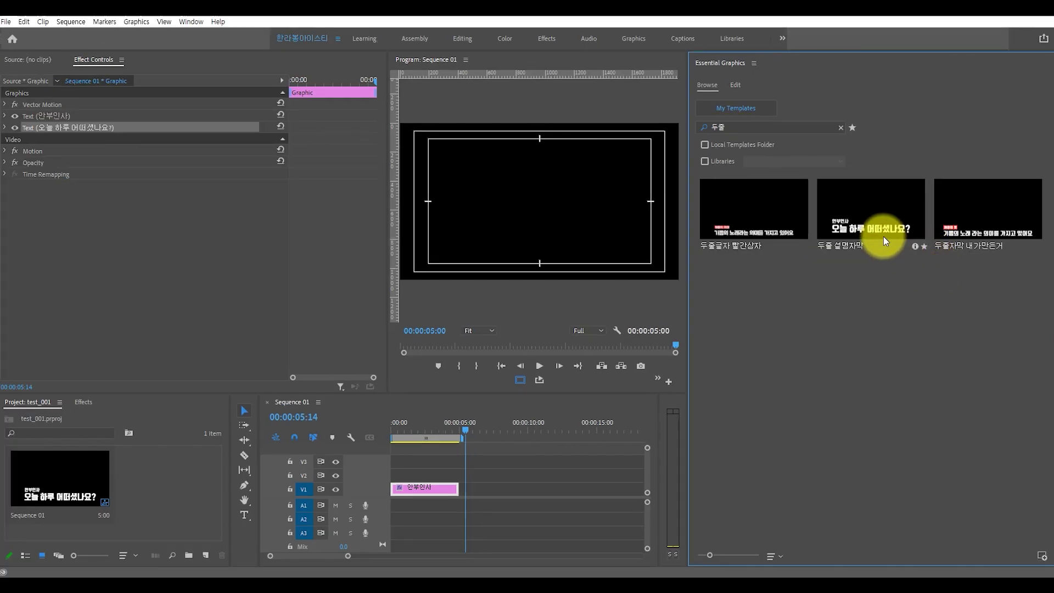
left_click_drag(875, 234, 488, 486)
left_click(504, 429)
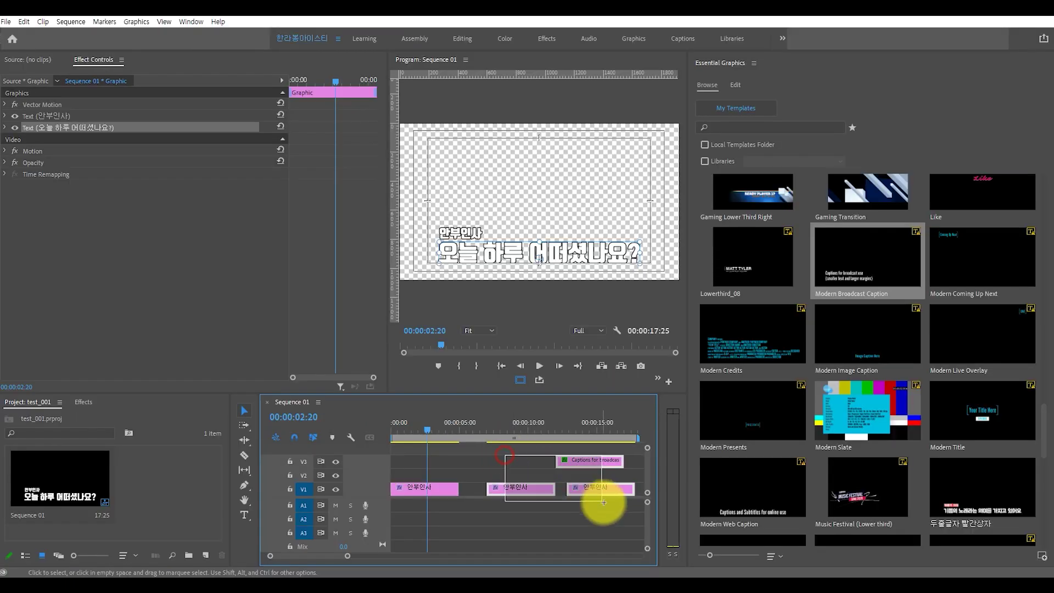
Review the destination choices for exporting the 안부인사 title clip as a motion graphics template, and close the export settings without exporting.
left_click(429, 489)
right_click(429, 489)
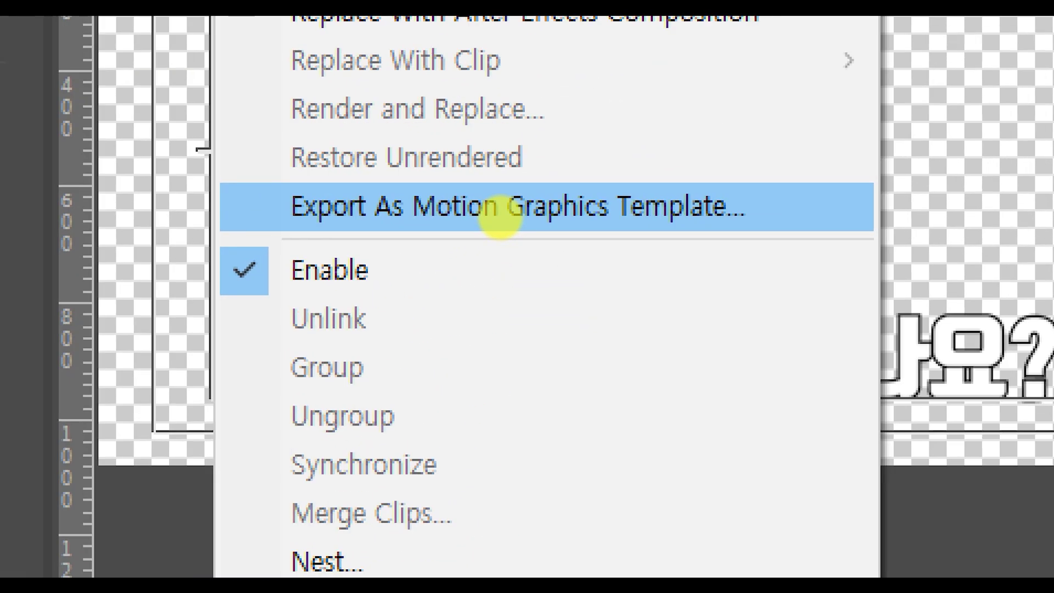
key("Escape")
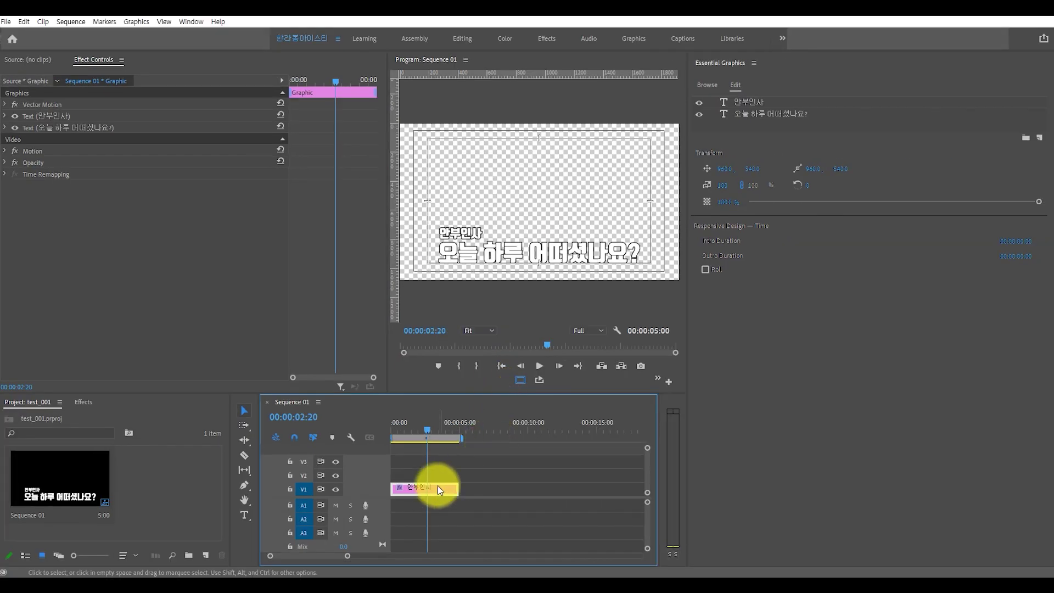
right_click(430, 488)
left_click(470, 221)
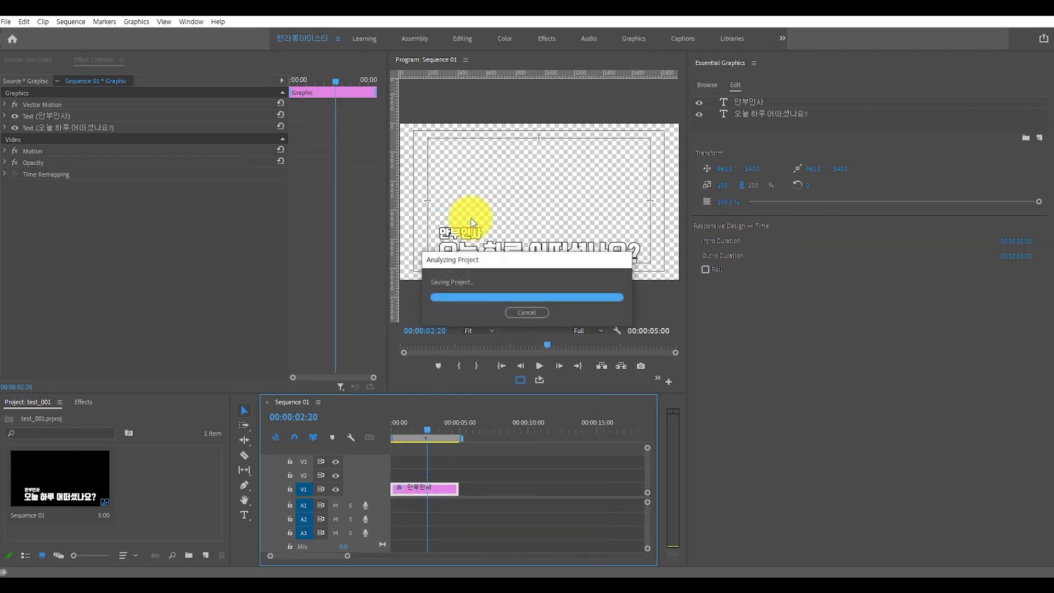
left_click(412, 223)
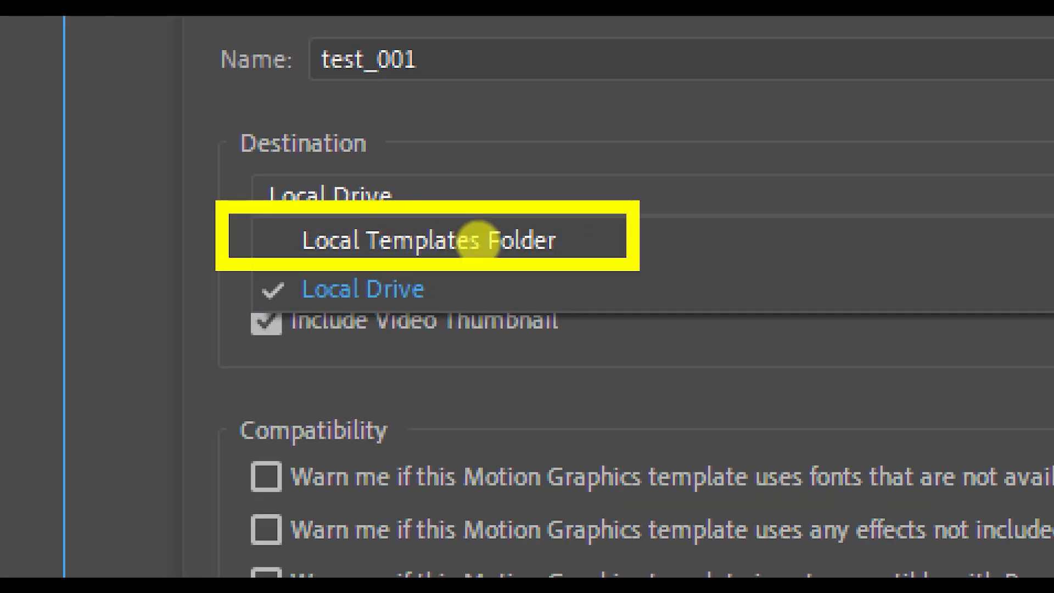
left_click(651, 166)
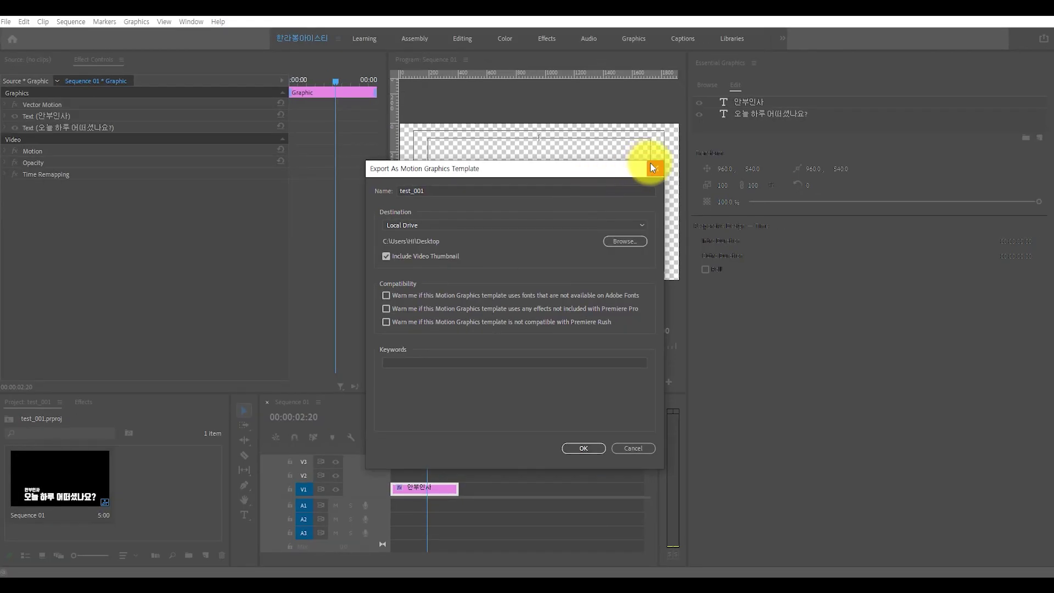
left_click(652, 166)
Return to browsing the graphics templates under My Templates.
left_click(712, 84)
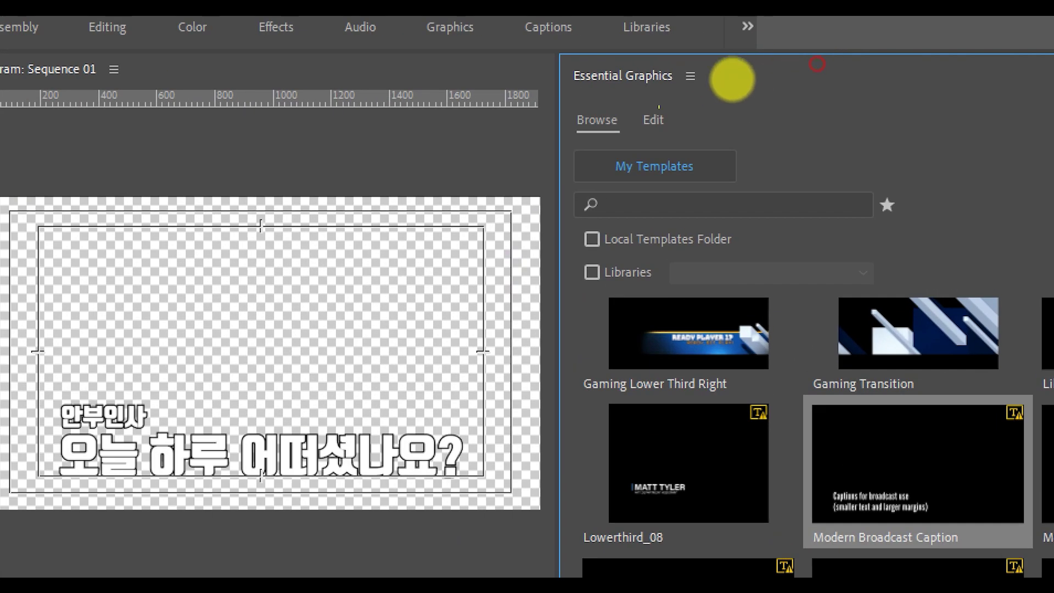